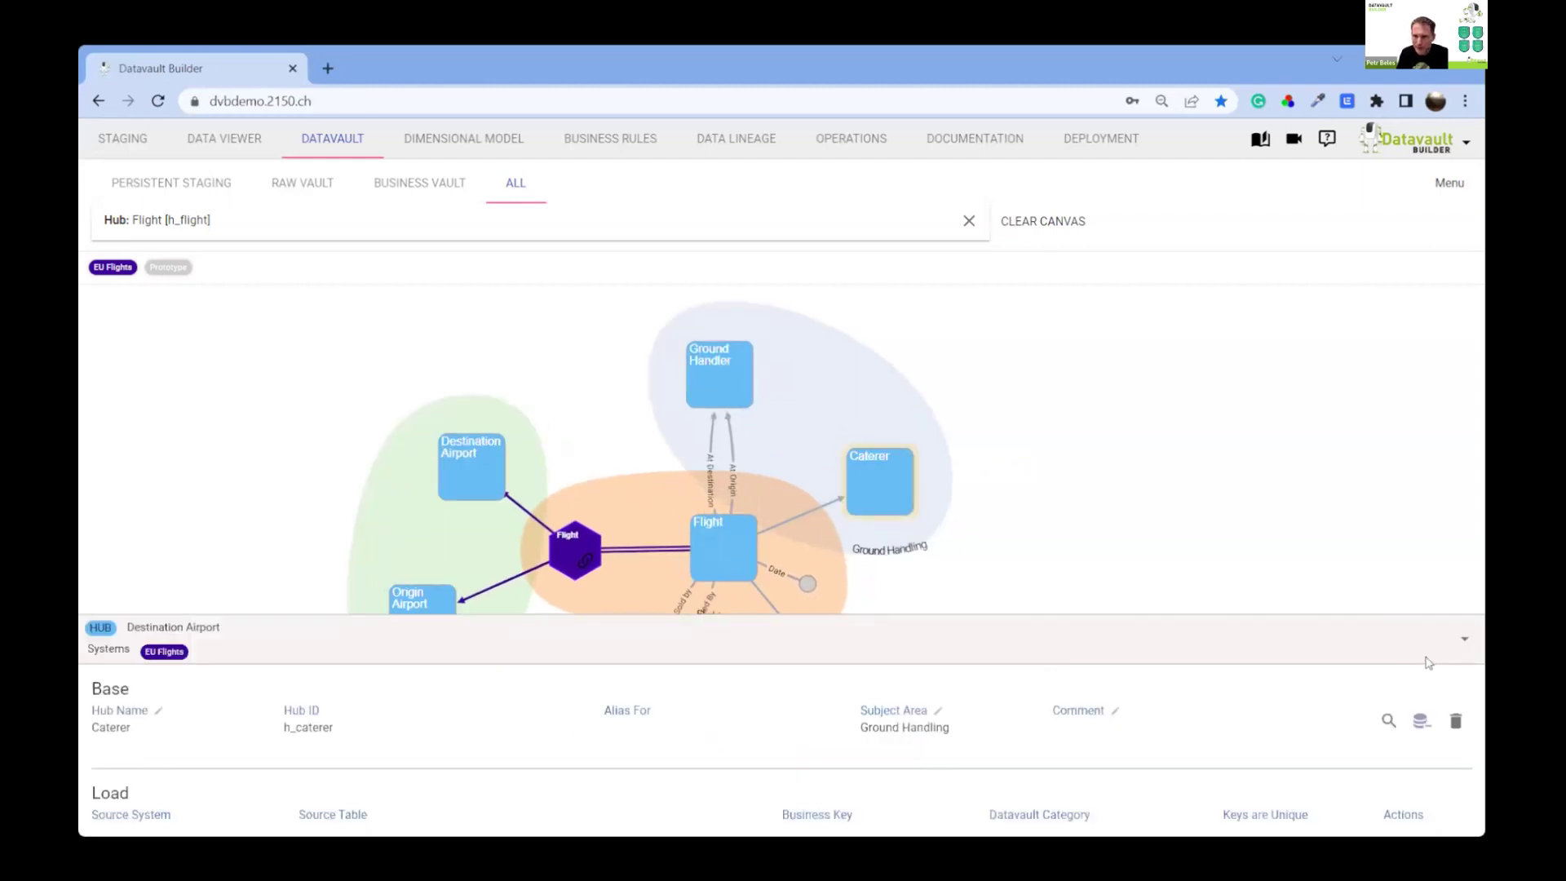
Collapse the hub details and spread the Airline and Ground Handler hubs away from the Flight hub on the canvas
{"action": "left_click", "coordinate": [1465, 641]}
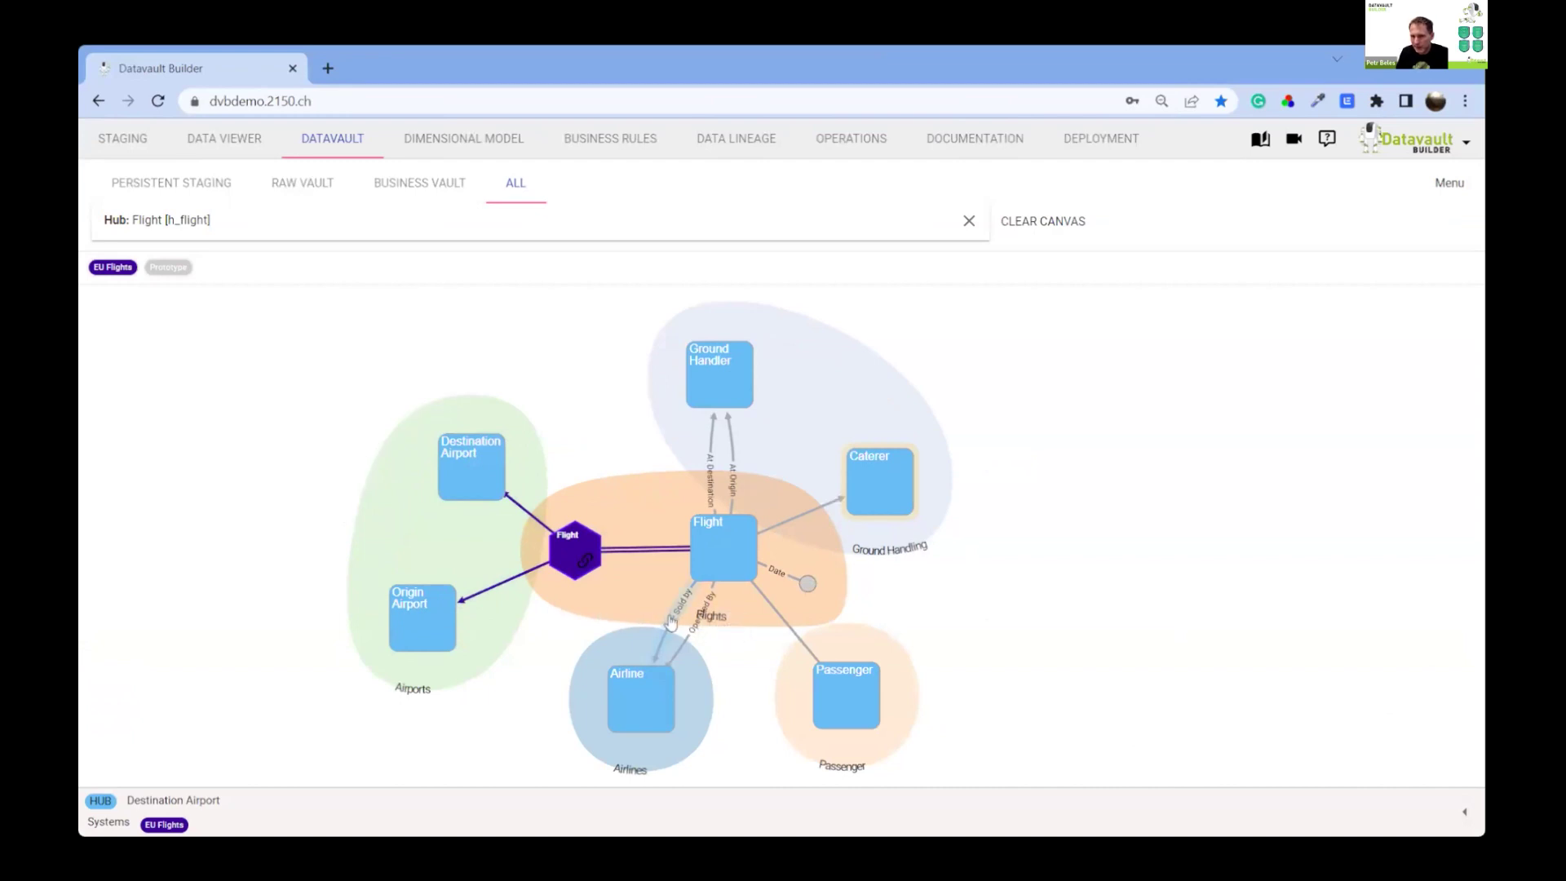
{"action": "left_click_drag", "start_coordinate": [624, 698], "coordinate": [553, 700]}
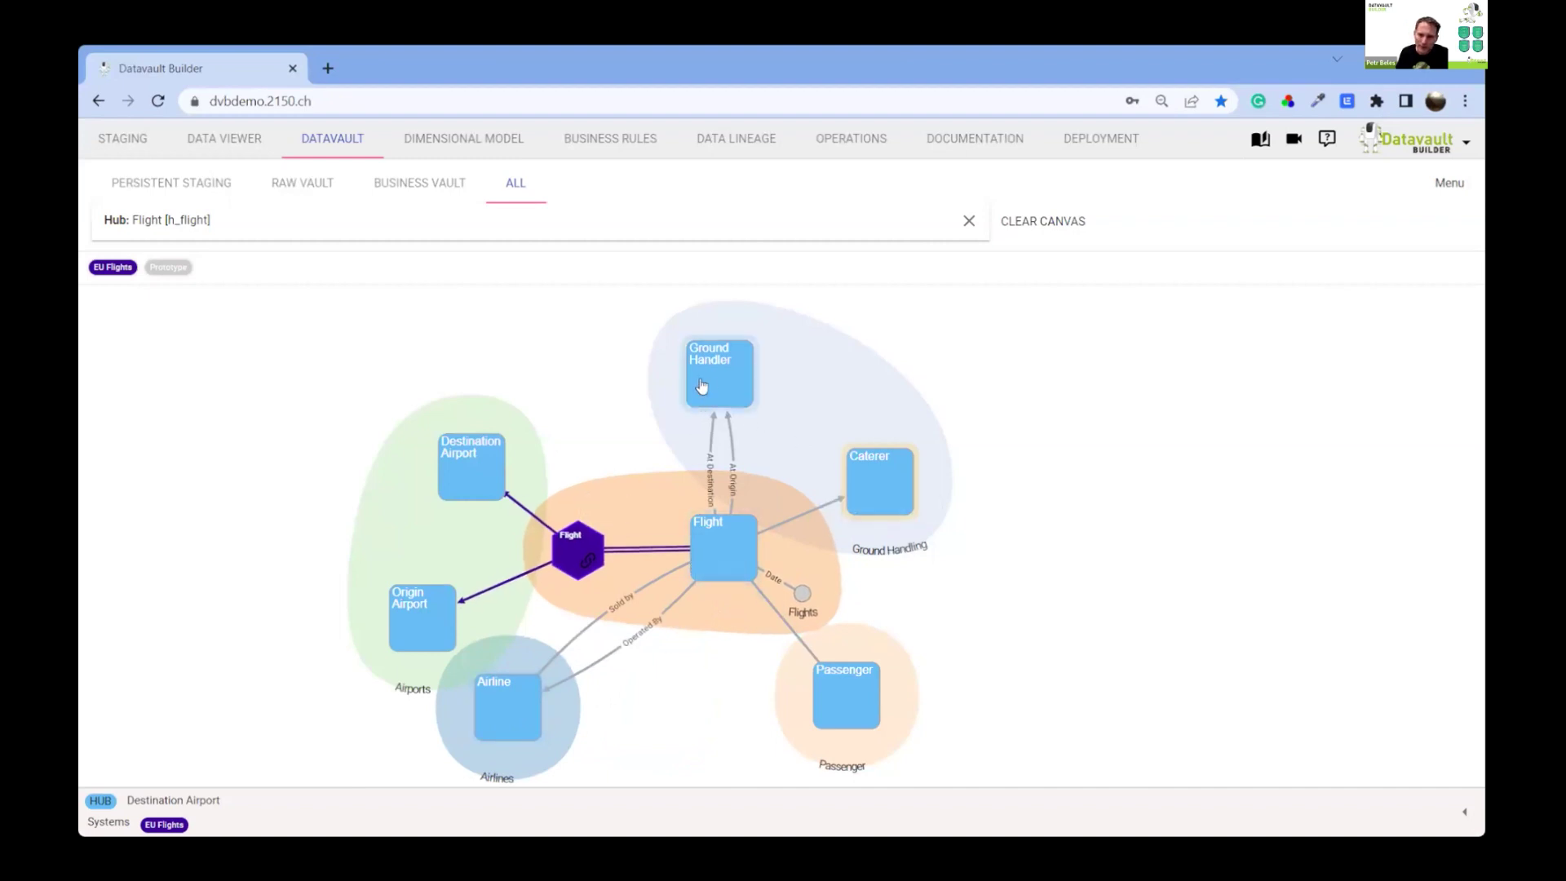
{"action": "left_click_drag", "start_coordinate": [701, 385], "coordinate": [657, 374]}
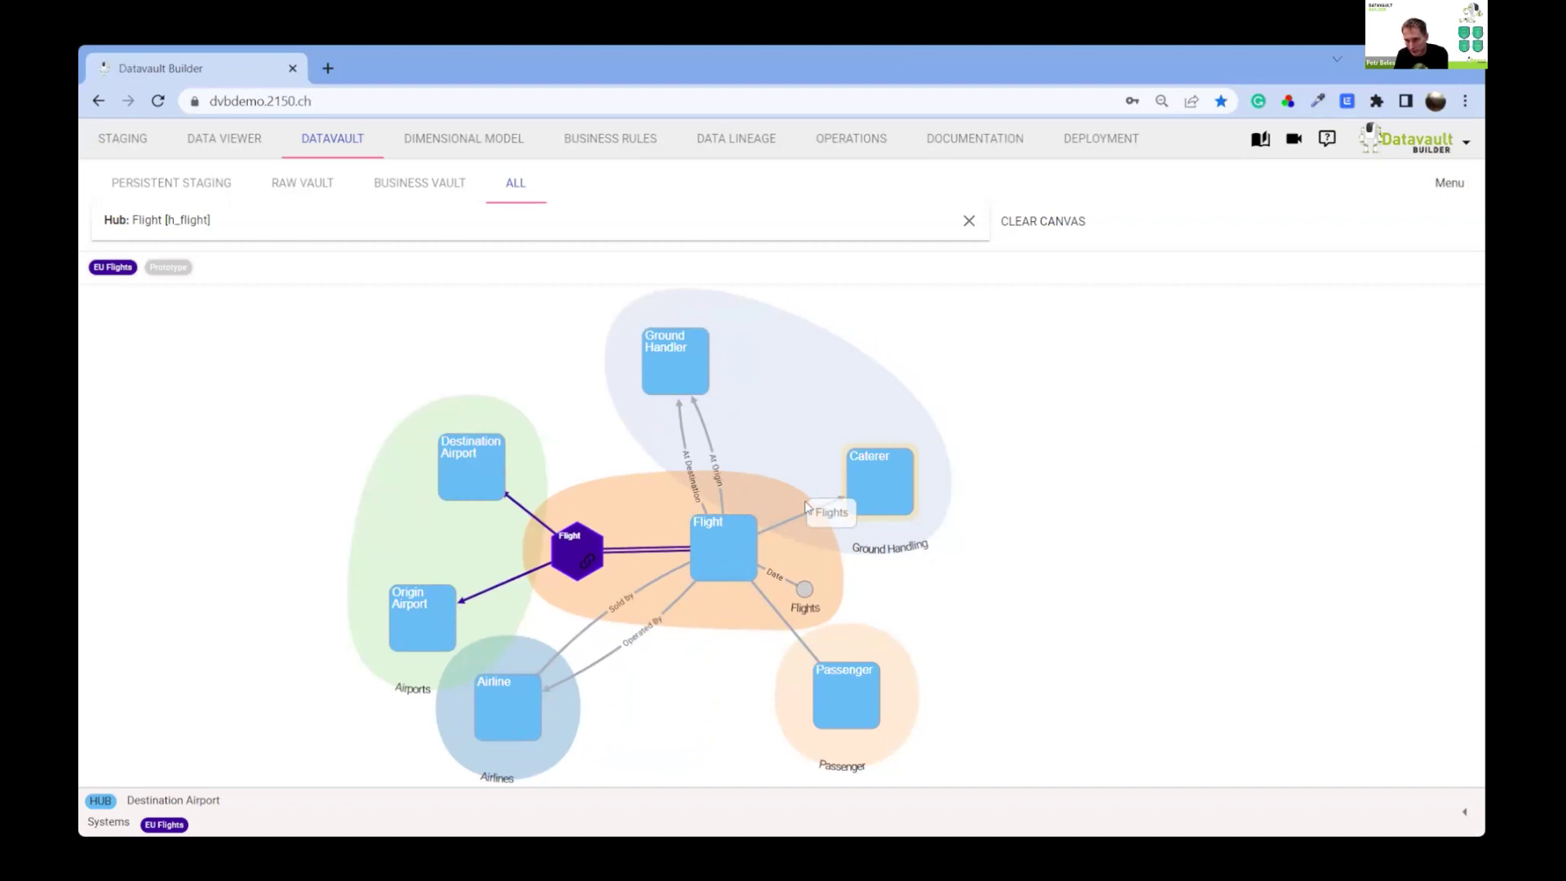
Expand the Passenger and Airline hubs to show their related objects, moving Address Usage clear of Passenger
{"action": "double_click", "coordinate": [856, 705]}
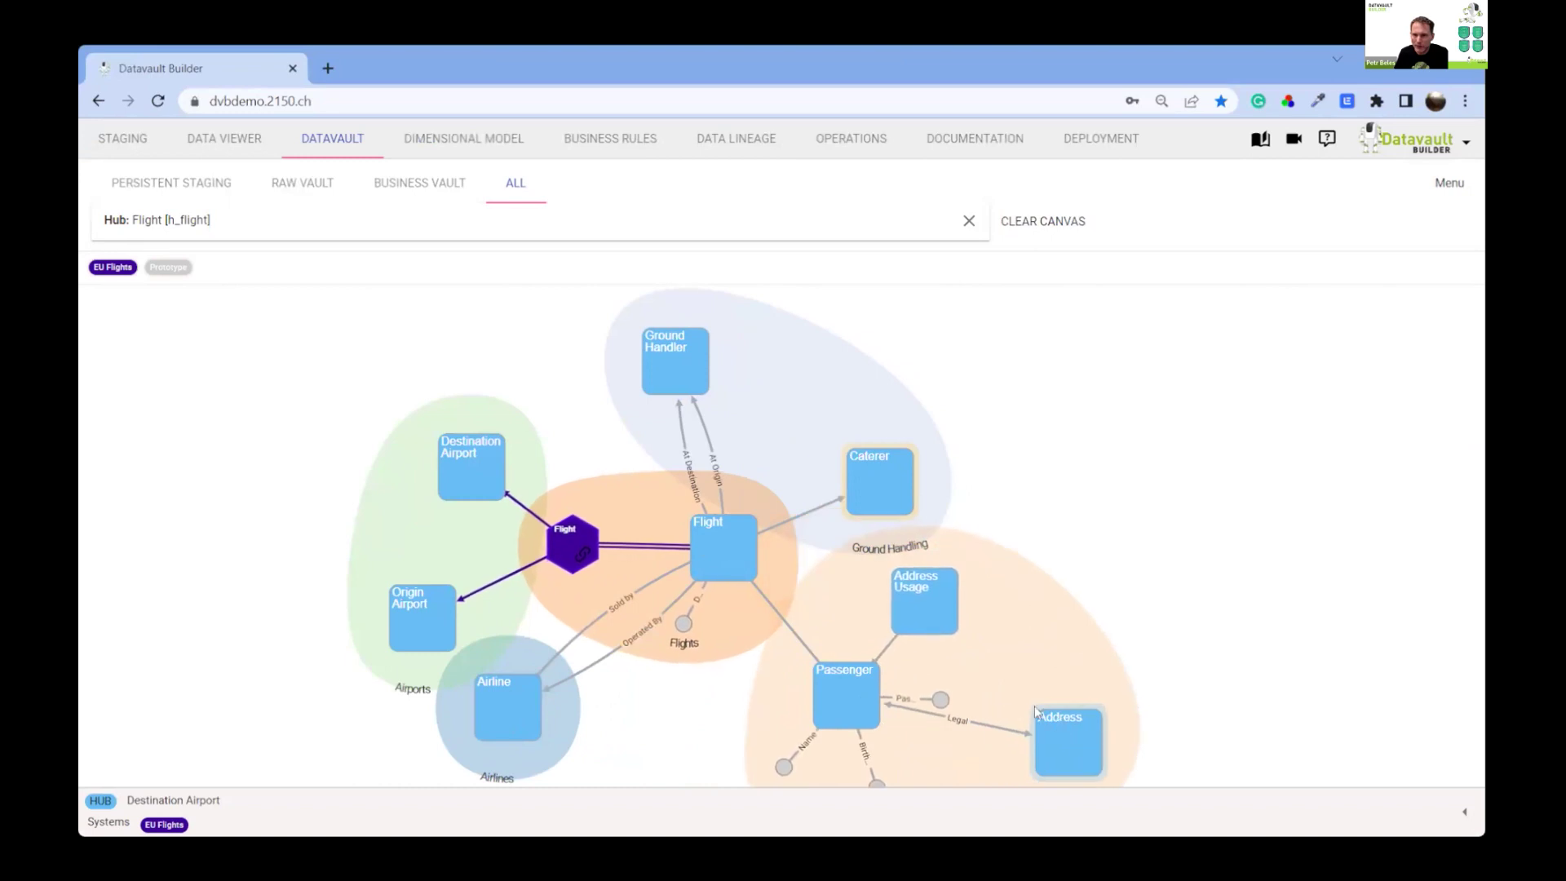
{"action": "left_click_drag", "start_coordinate": [934, 620], "coordinate": [1128, 638]}
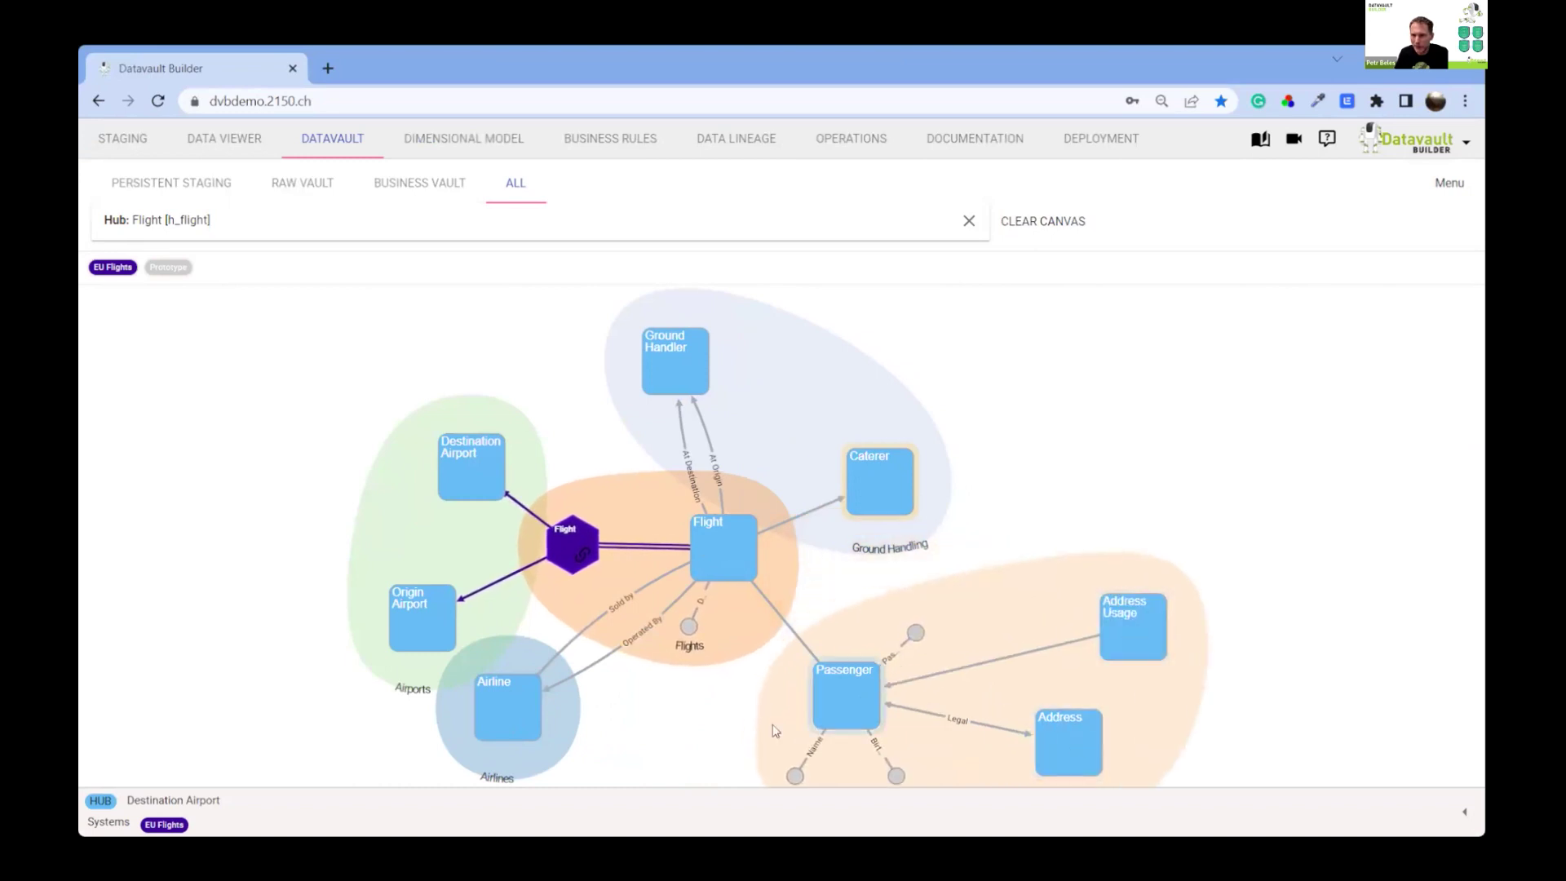
{"action": "double_click", "coordinate": [515, 715]}
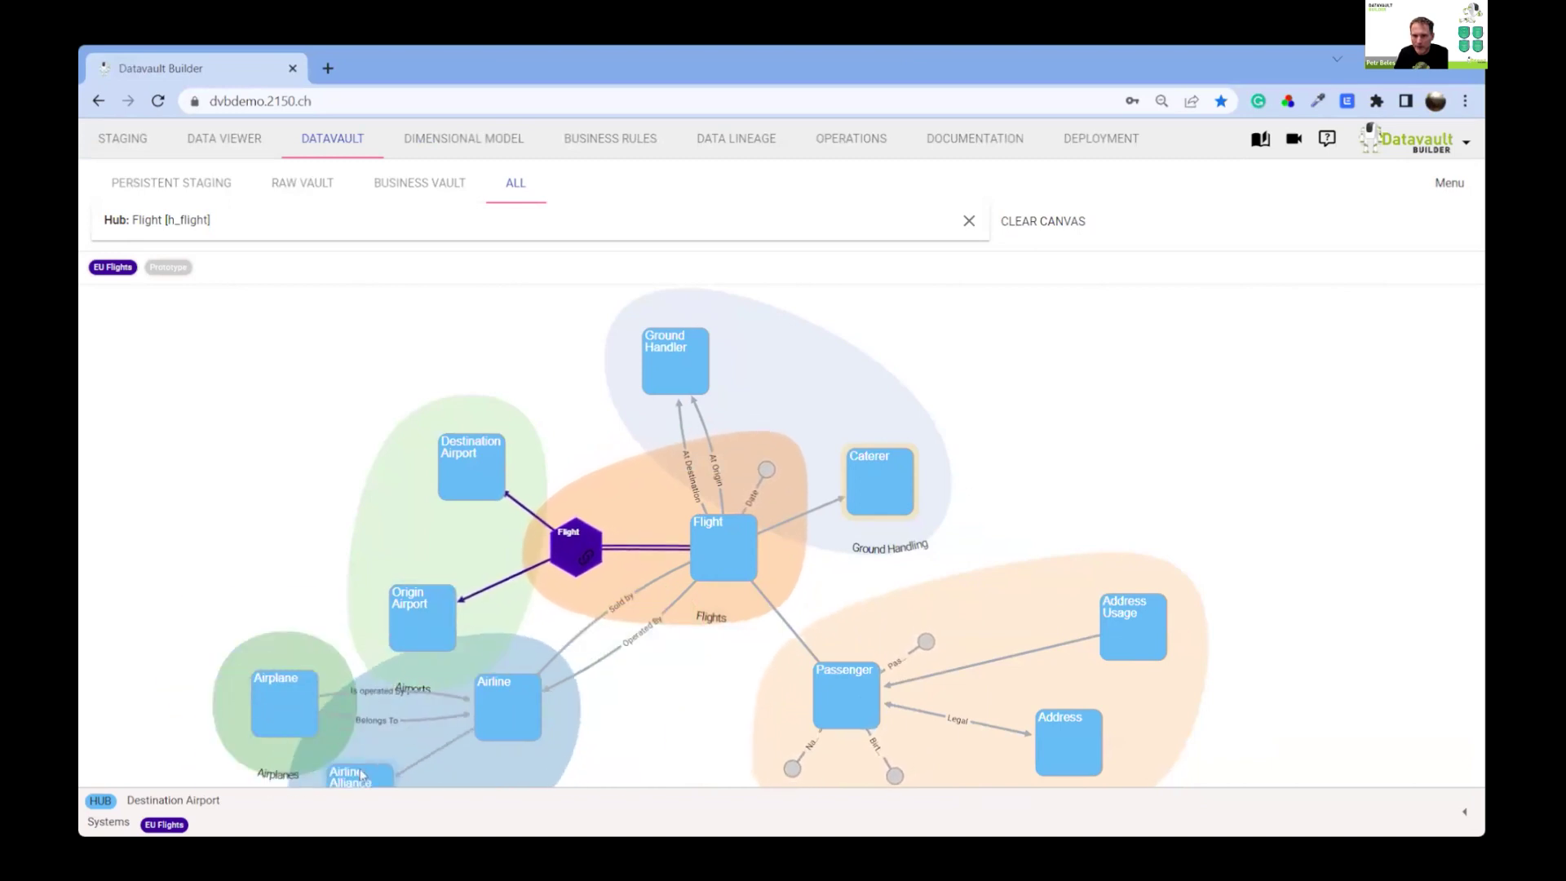
{"action": "left_click_drag", "start_coordinate": [640, 724], "coordinate": [636, 611]}
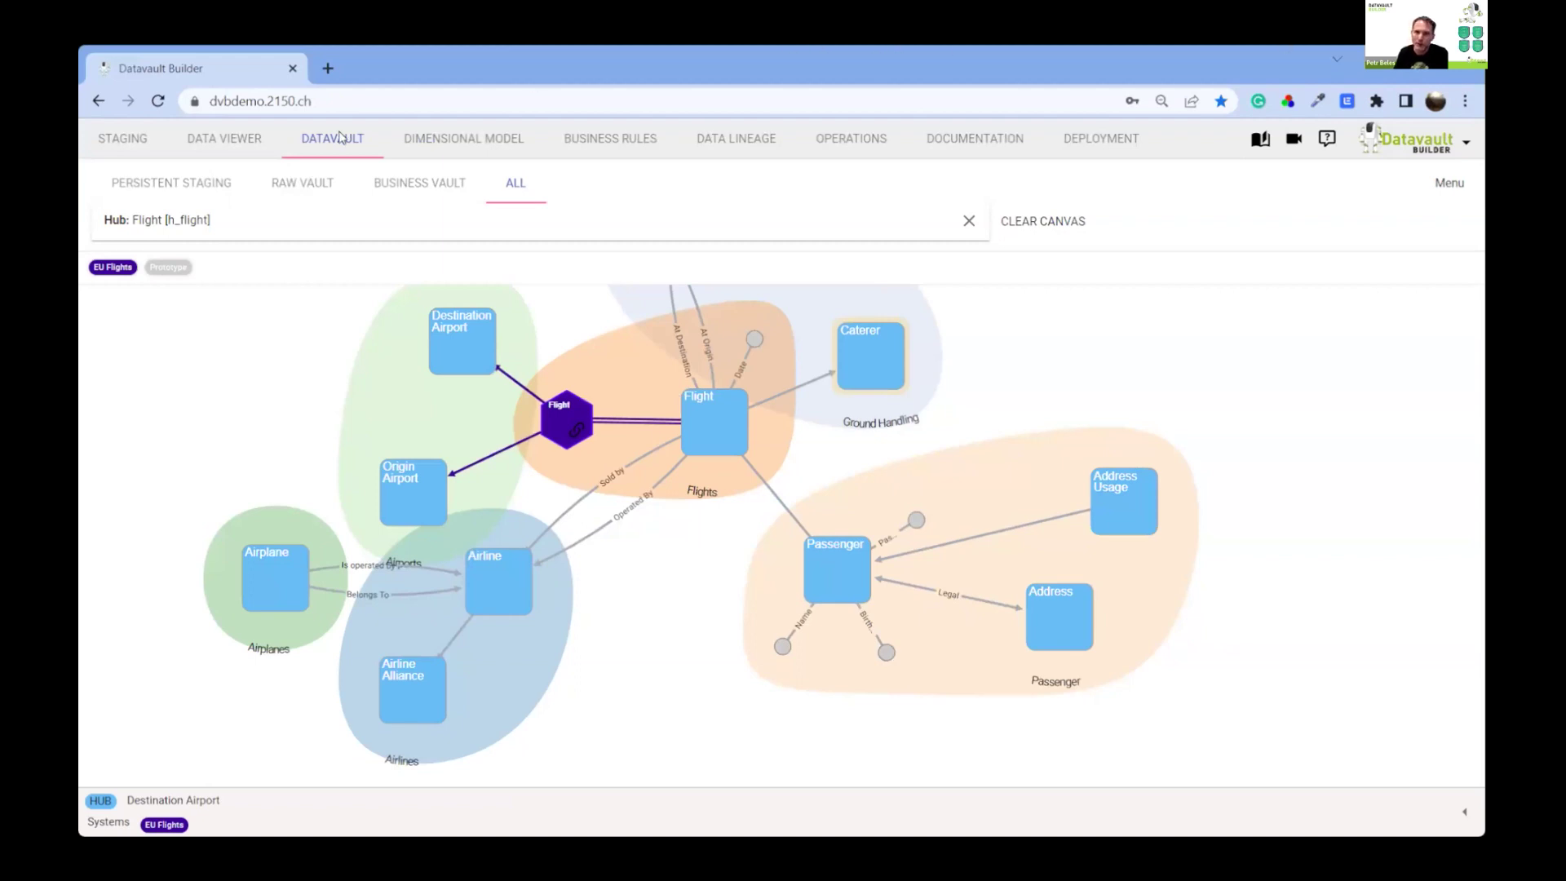
Examine the source types offered for a new staging source's connection, and close the dialog without adding a source
{"action": "left_click", "coordinate": [135, 144]}
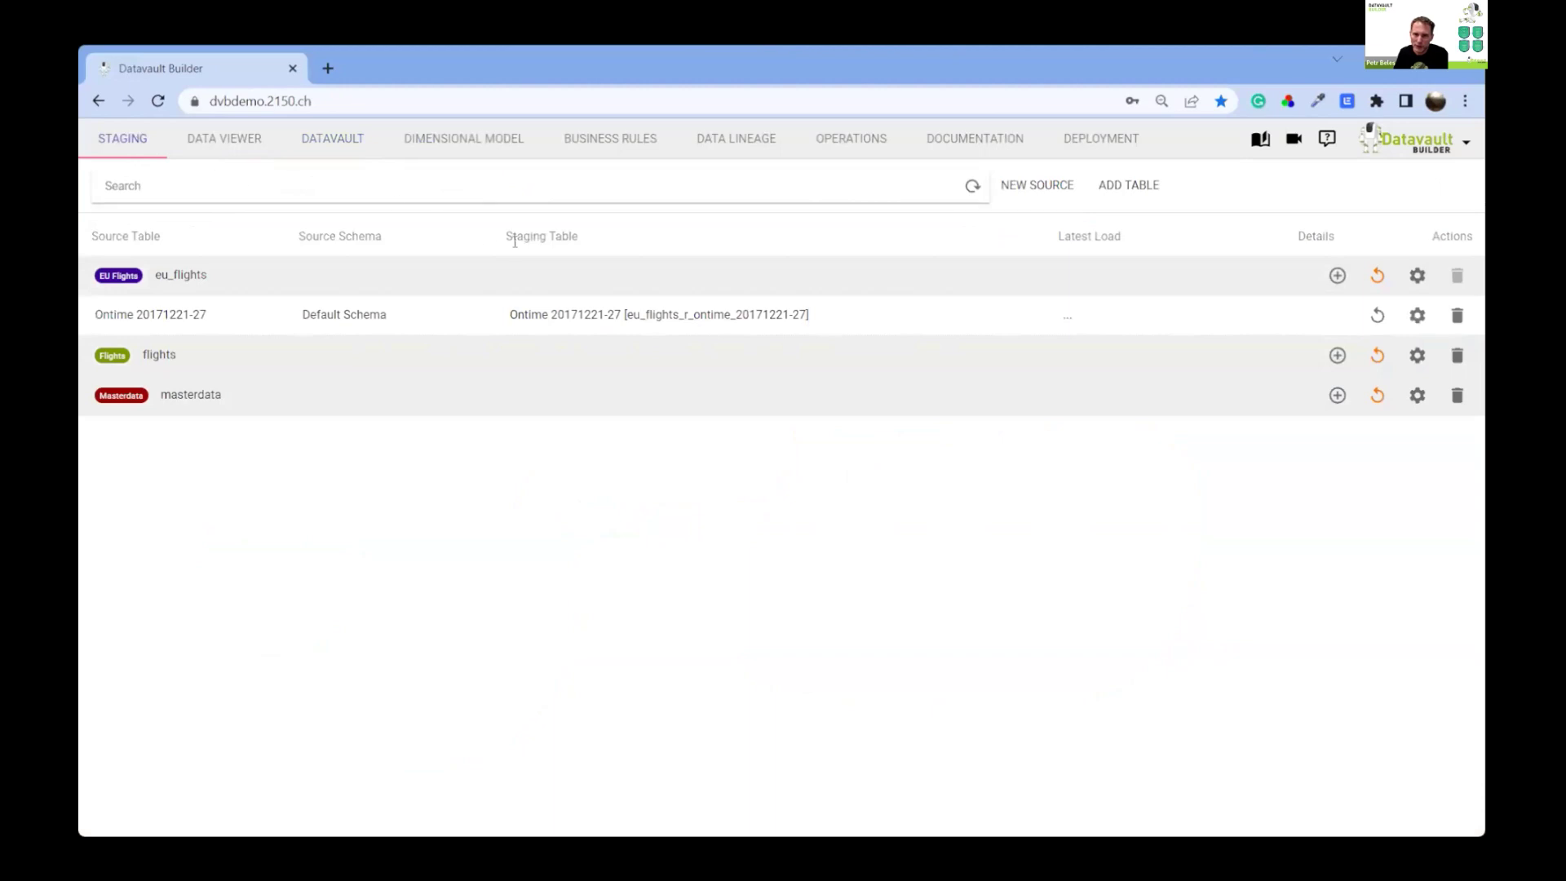
{"action": "left_click", "coordinate": [1040, 188]}
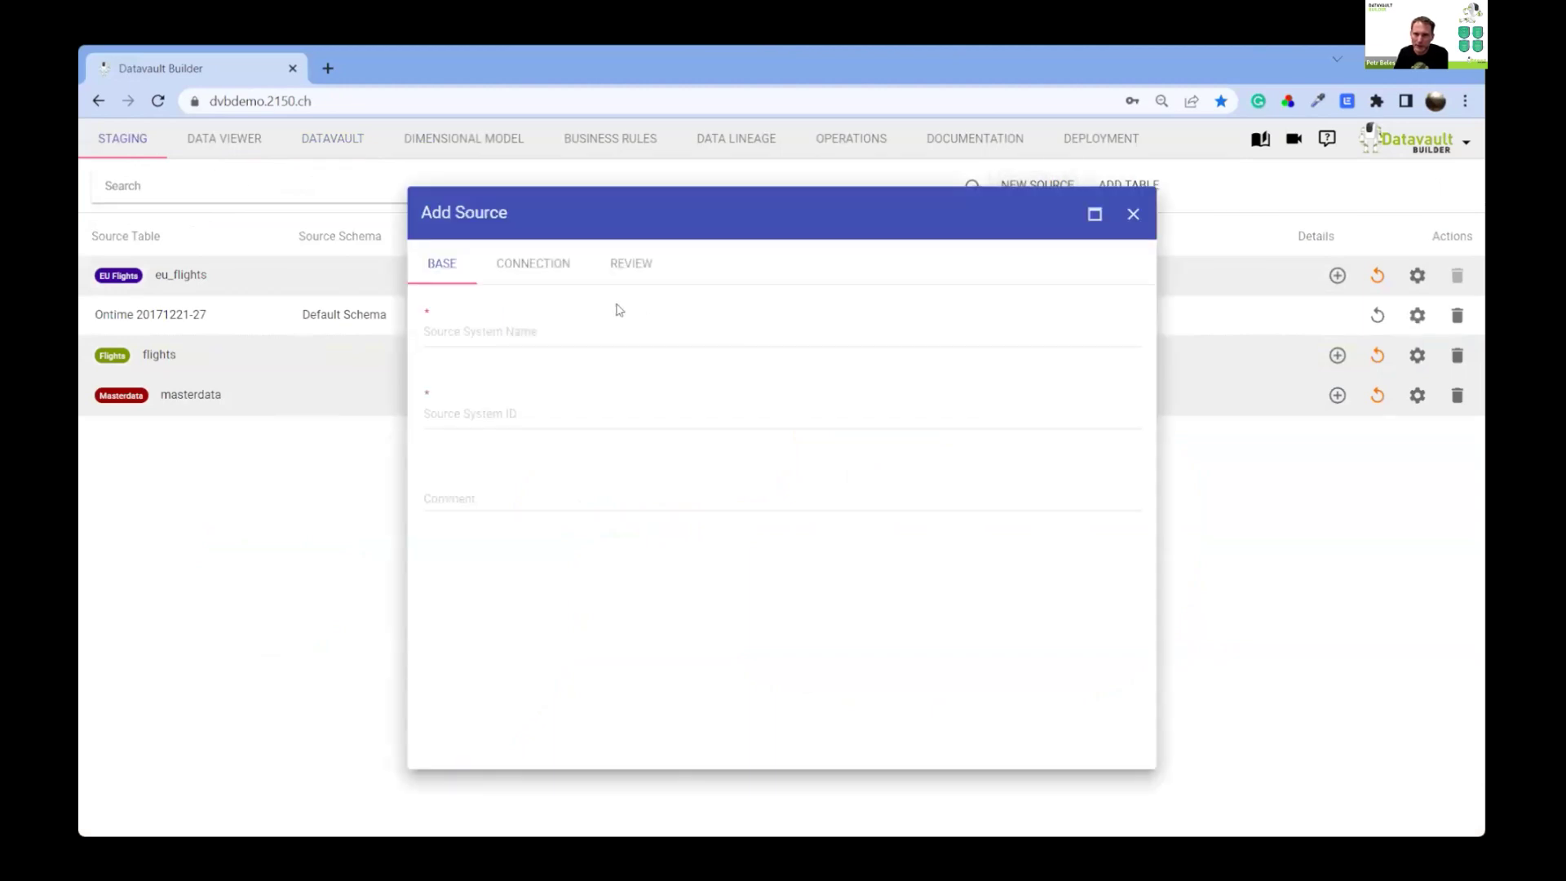
{"action": "left_click", "coordinate": [533, 263]}
{"action": "left_click", "coordinate": [594, 318]}
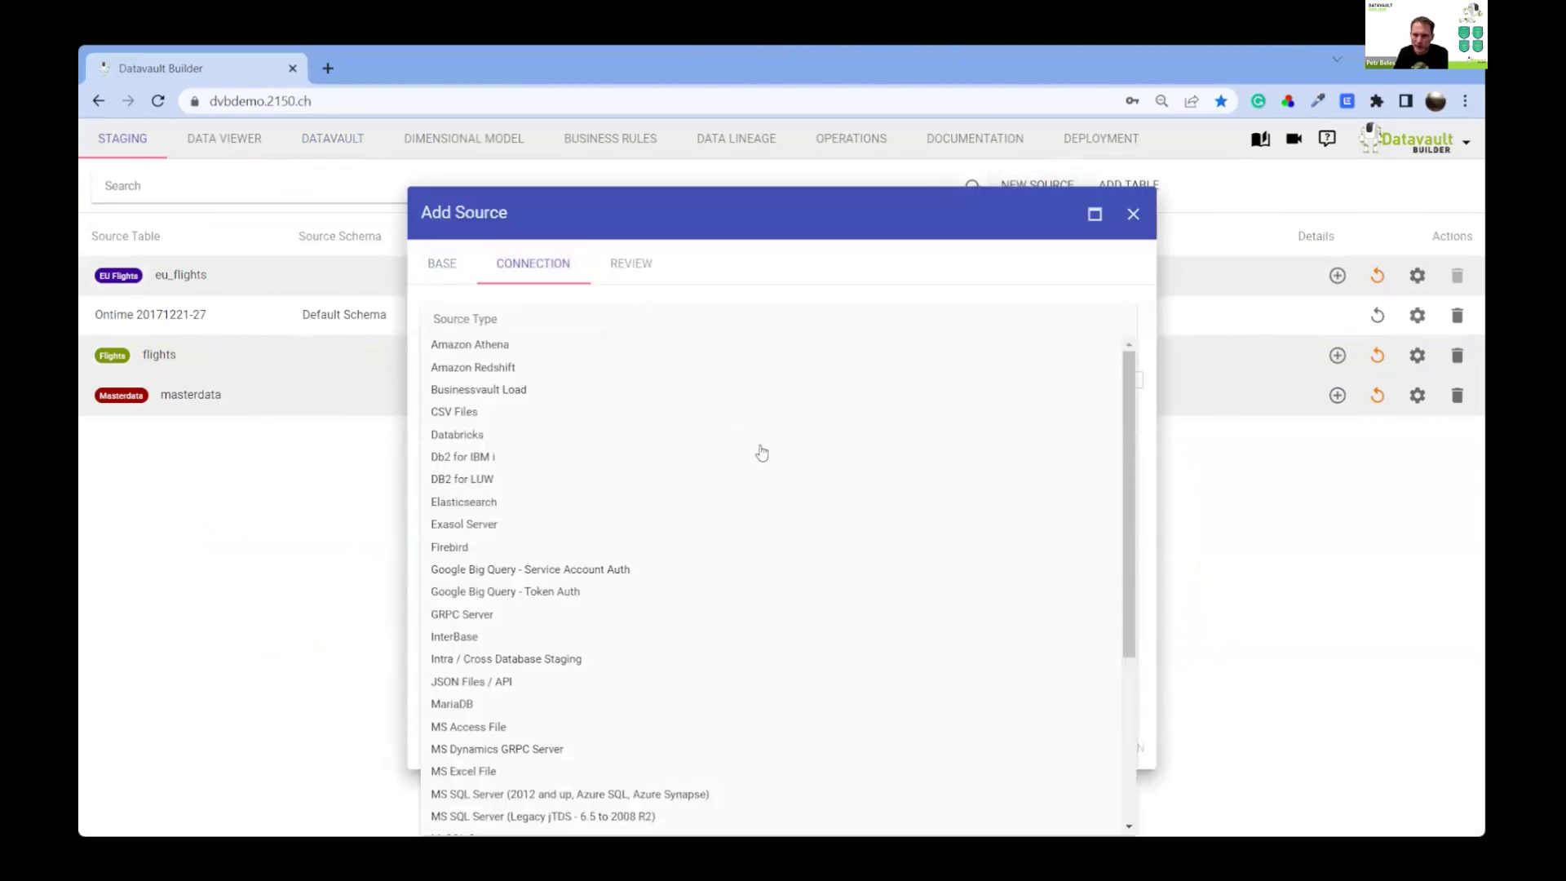
{"action": "scroll", "coordinate": [718, 570], "scroll_direction": "down", "scroll_amount": 2}
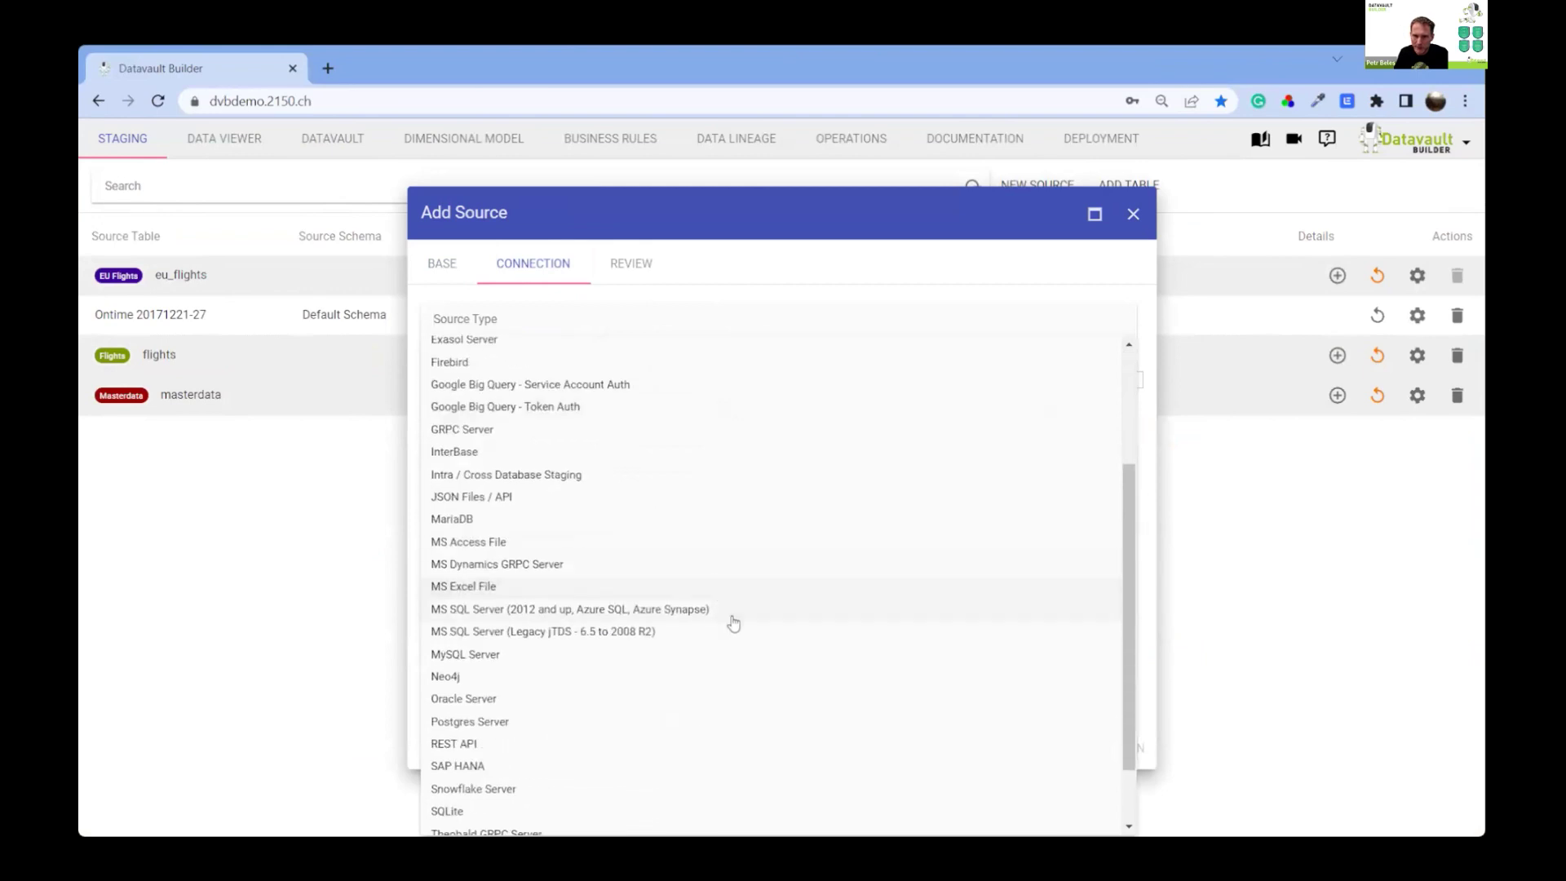
{"action": "scroll", "coordinate": [746, 662], "scroll_direction": "down", "scroll_amount": 1}
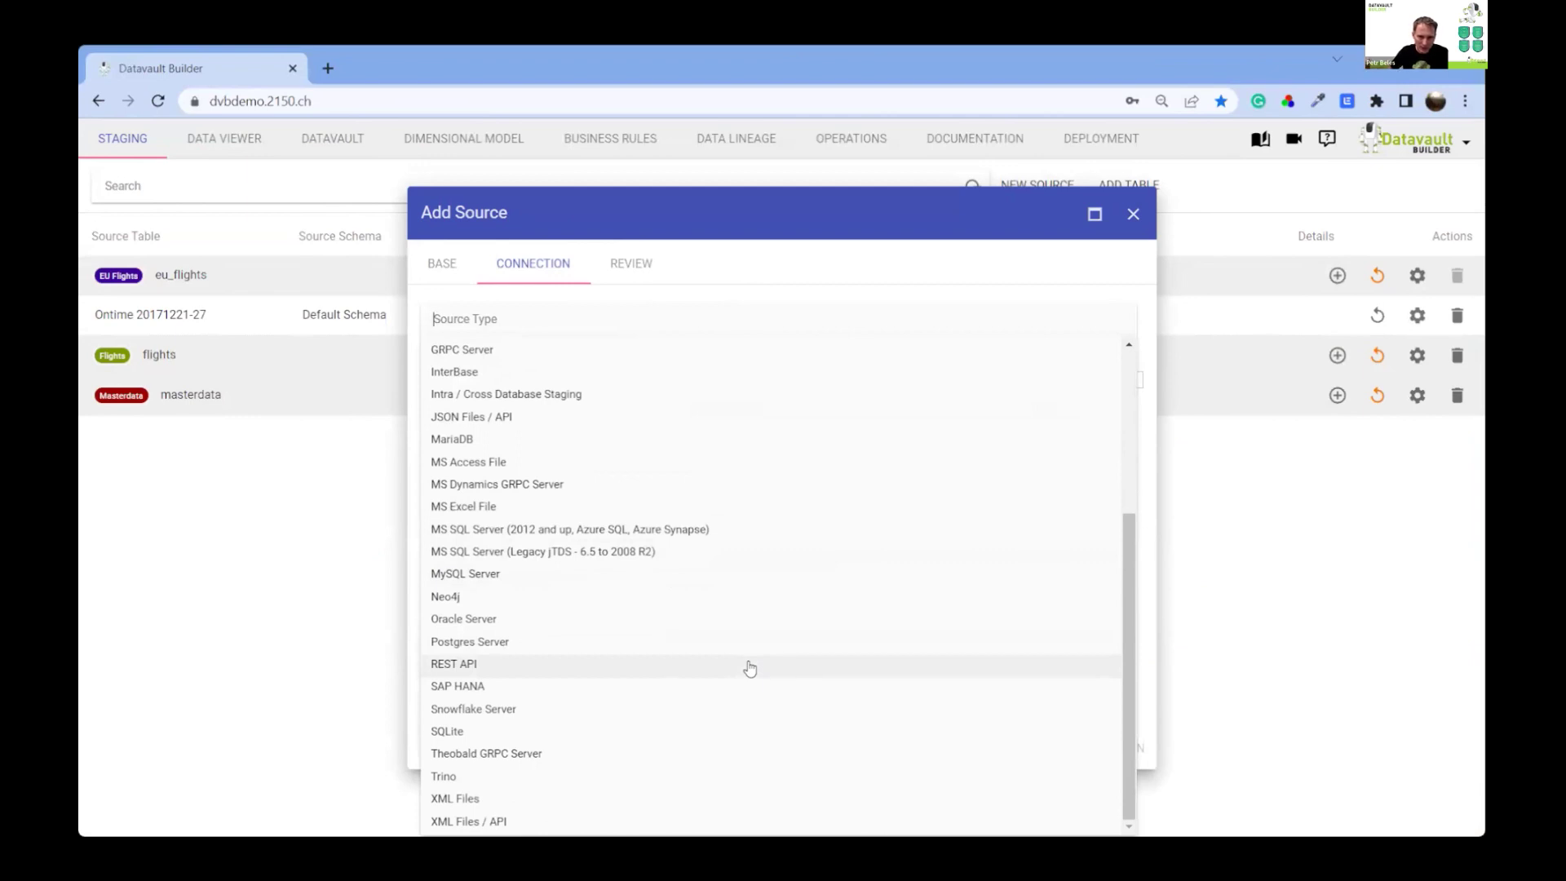
{"action": "scroll", "coordinate": [738, 610], "scroll_direction": "up", "scroll_amount": 2}
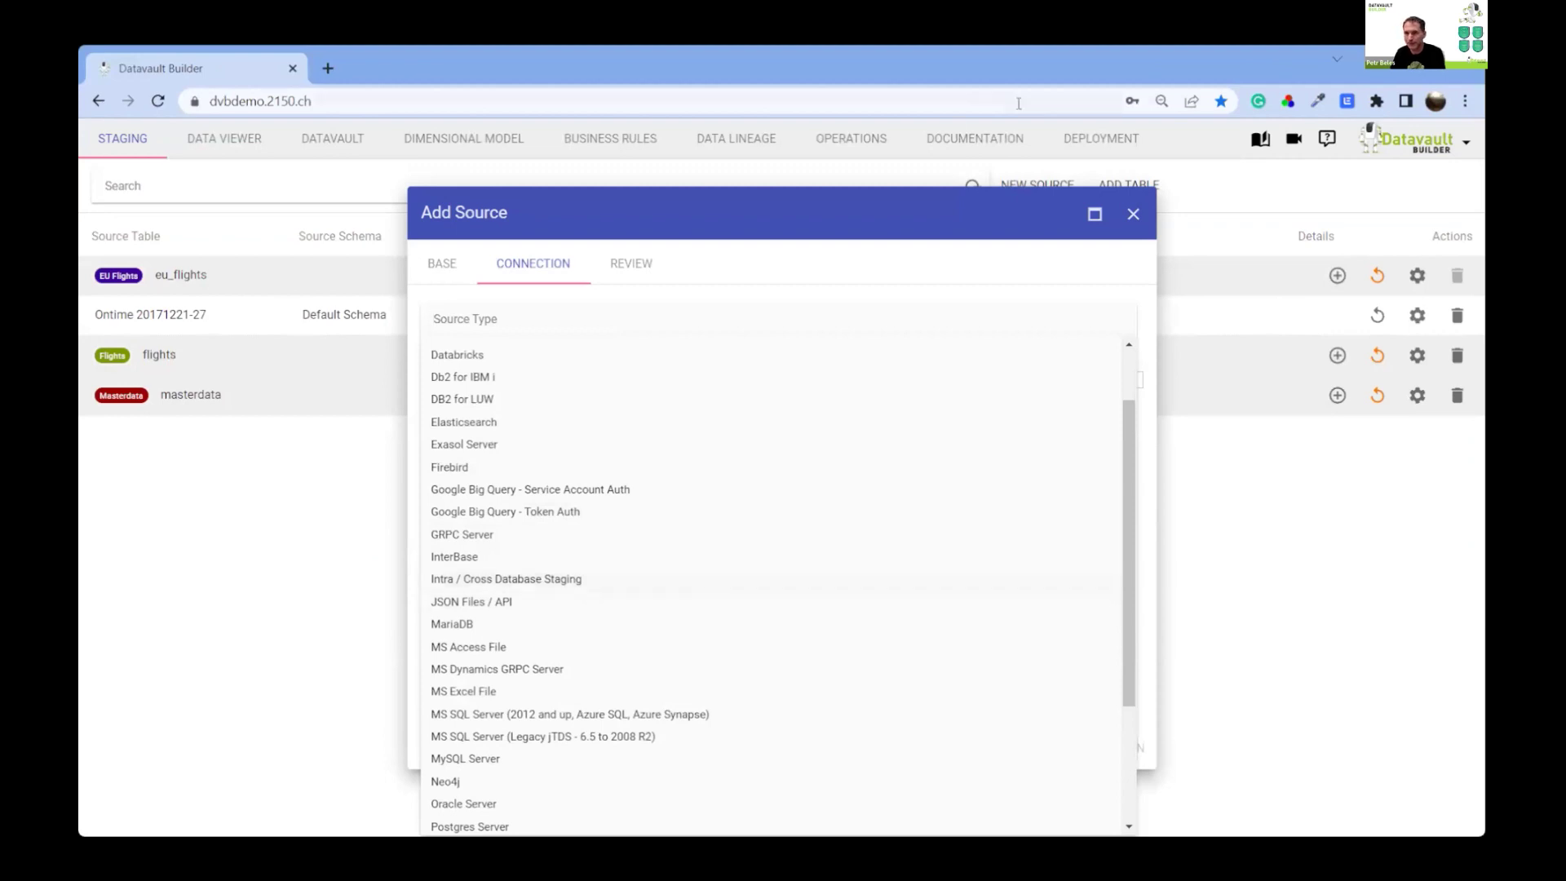
{"action": "left_click", "coordinate": [1133, 213]}
{"action": "left_click", "coordinate": [1337, 354]}
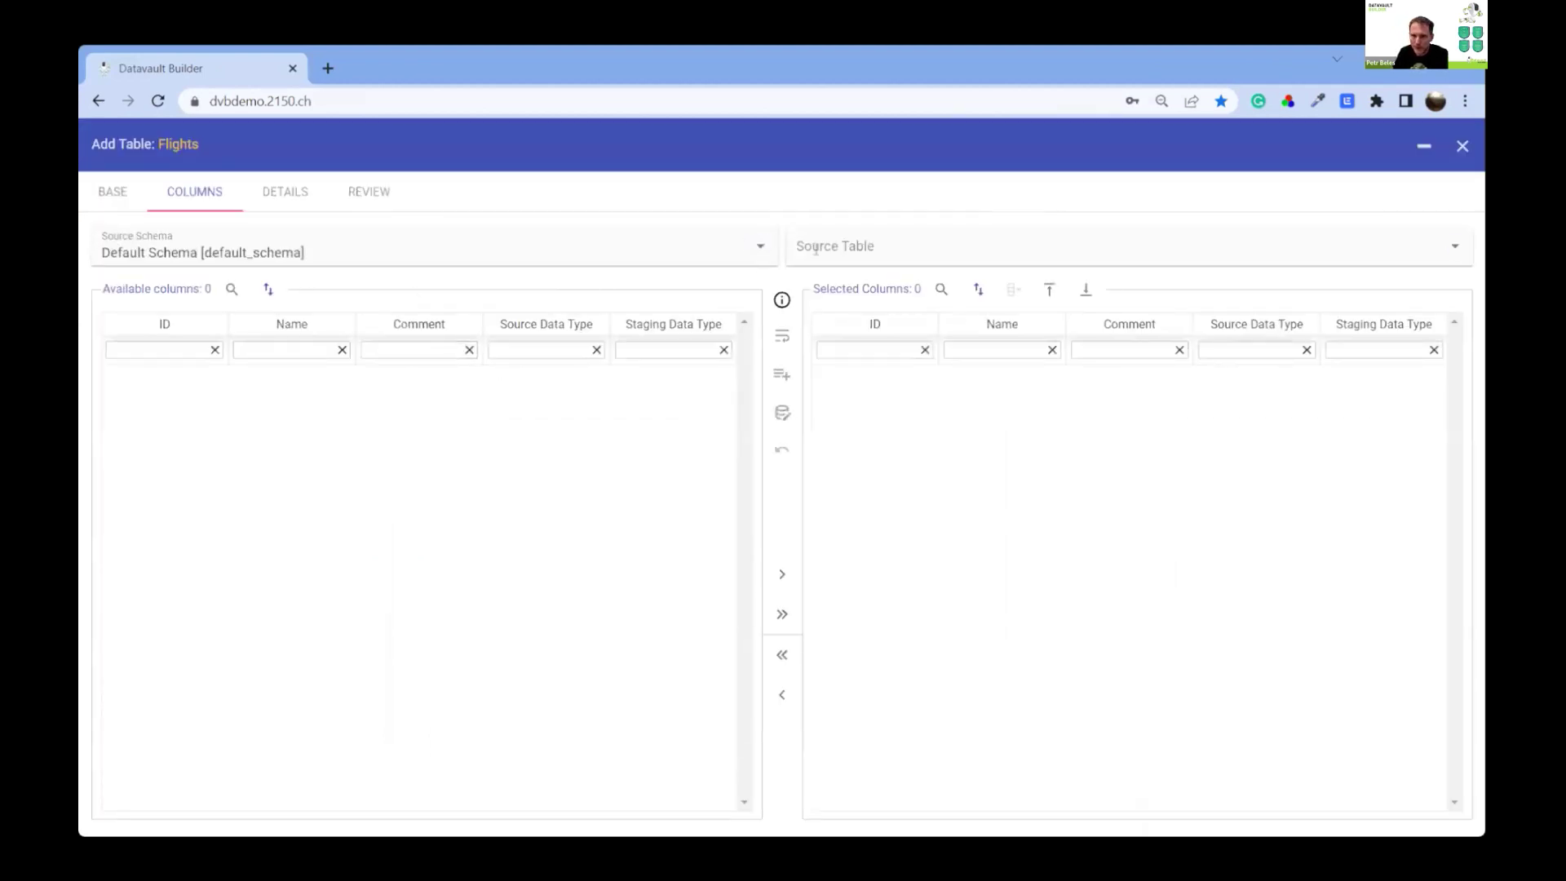
{"action": "left_click", "coordinate": [907, 359]}
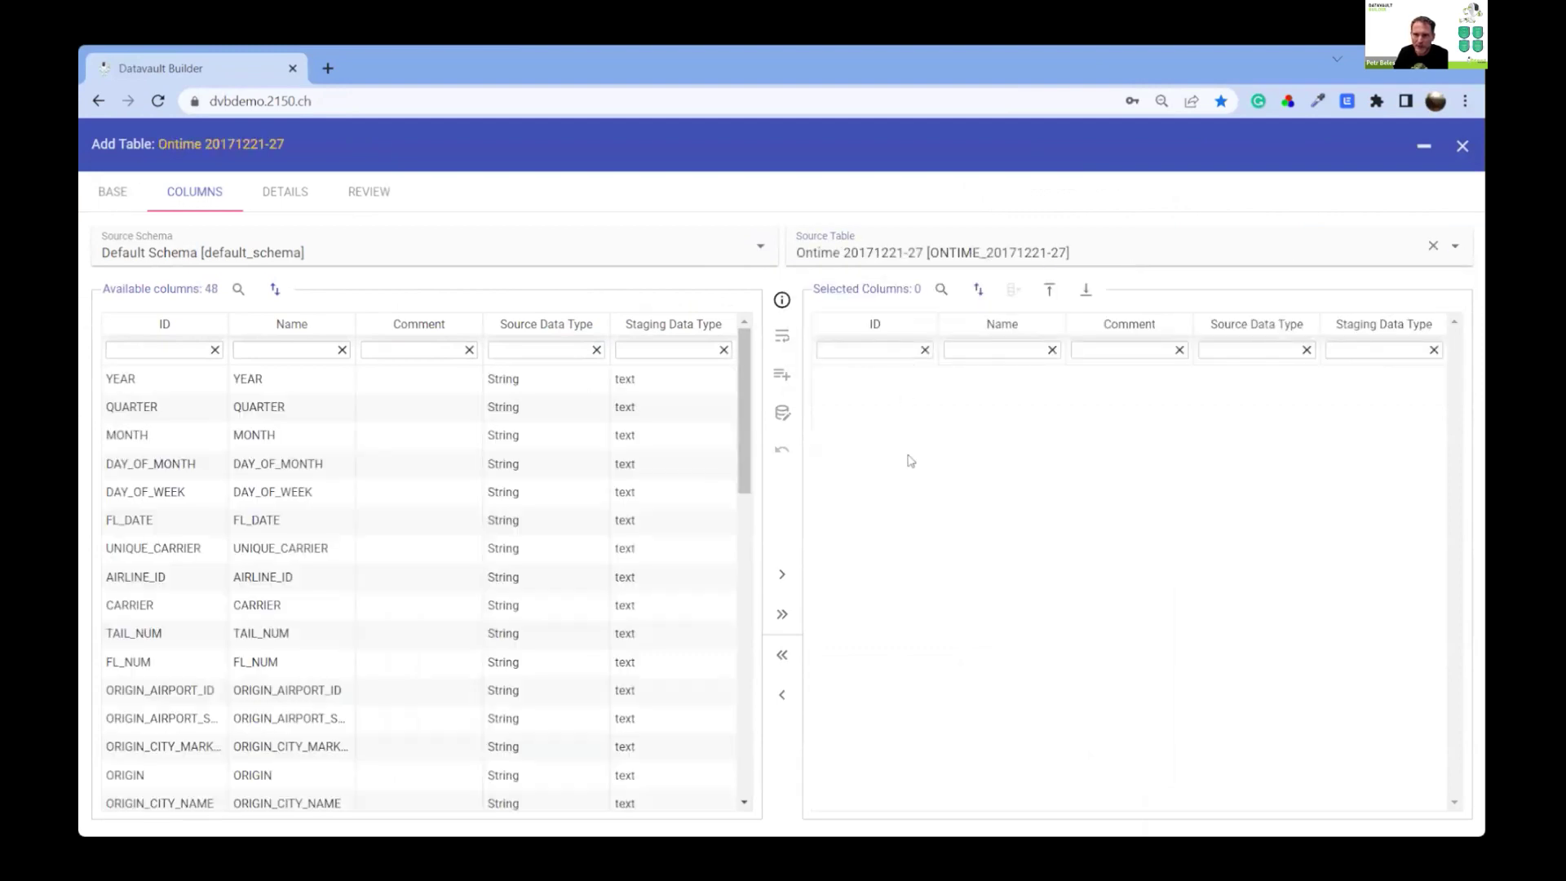
{"action": "left_click", "coordinate": [782, 614]}
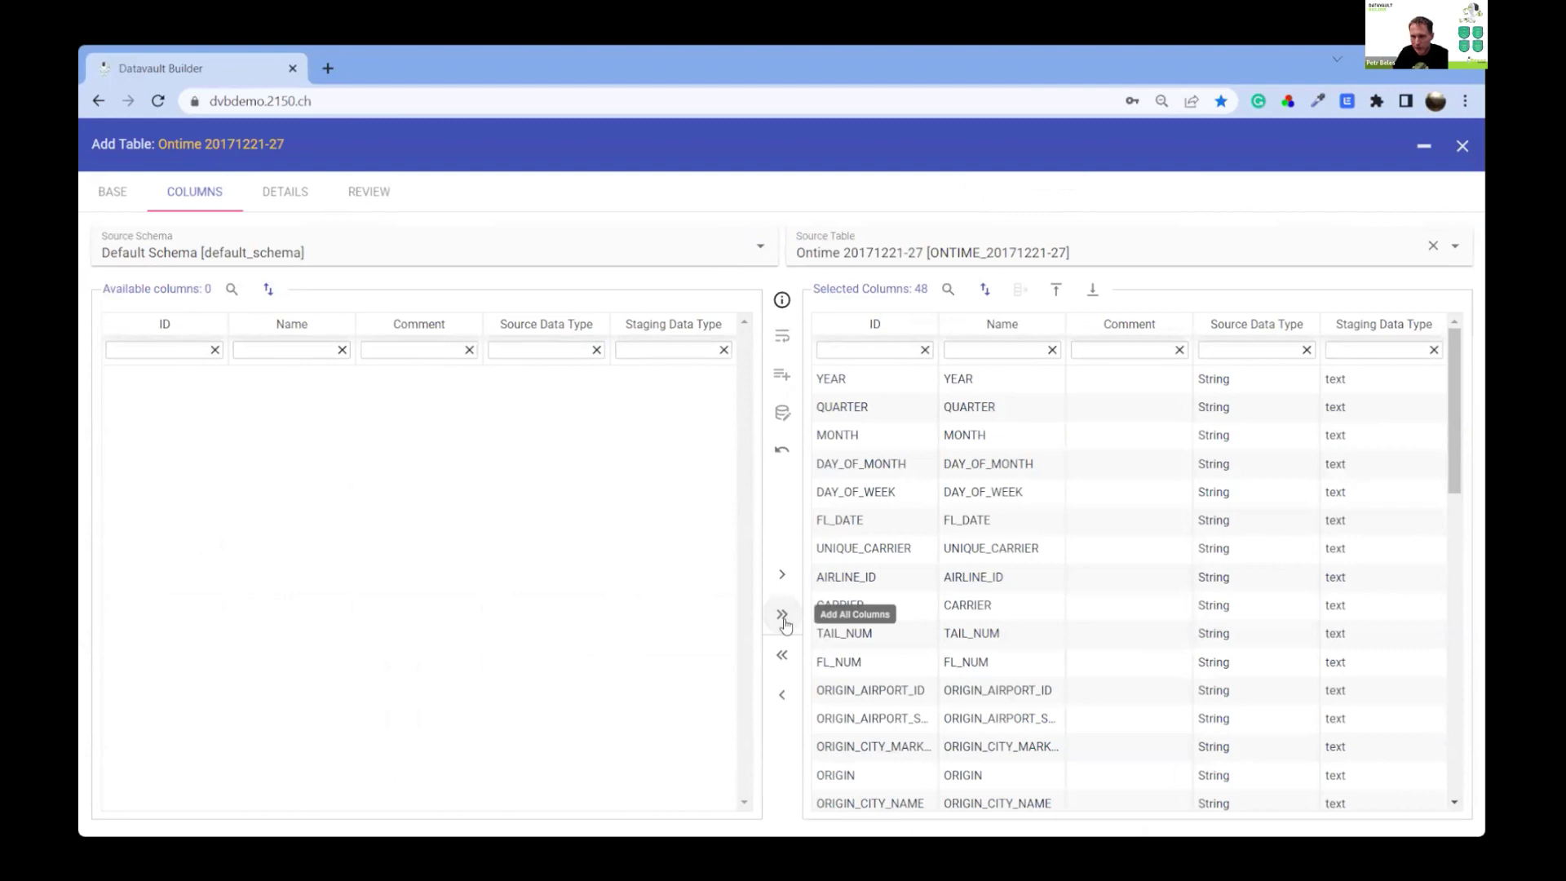
Check the staging table's details and add it to the Flights source with immediate loading enabled
{"action": "left_click", "coordinate": [284, 202]}
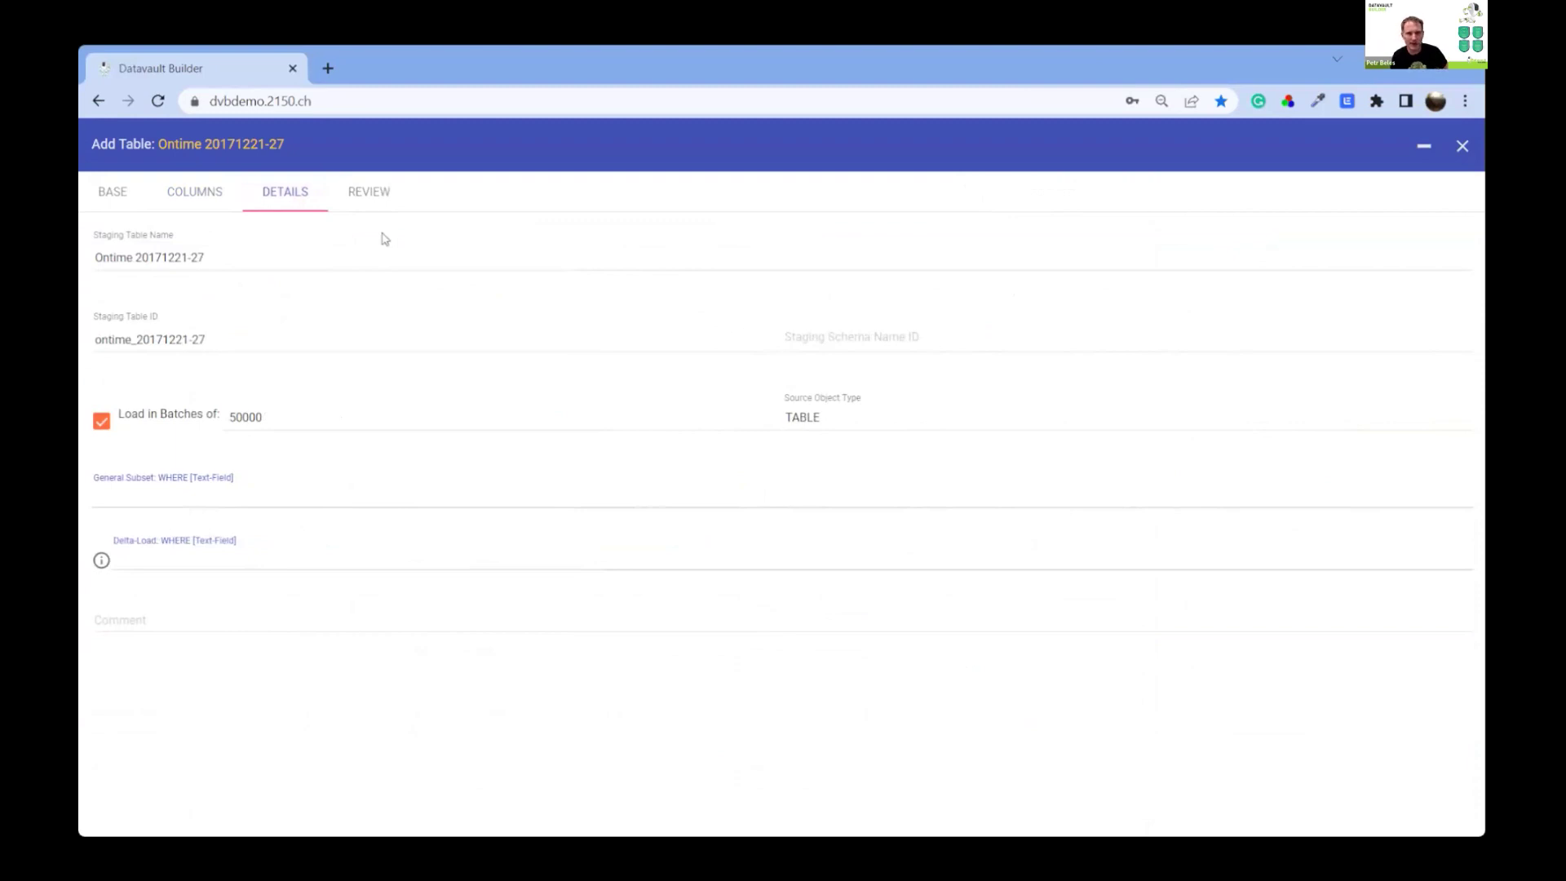
{"action": "left_click", "coordinate": [390, 194]}
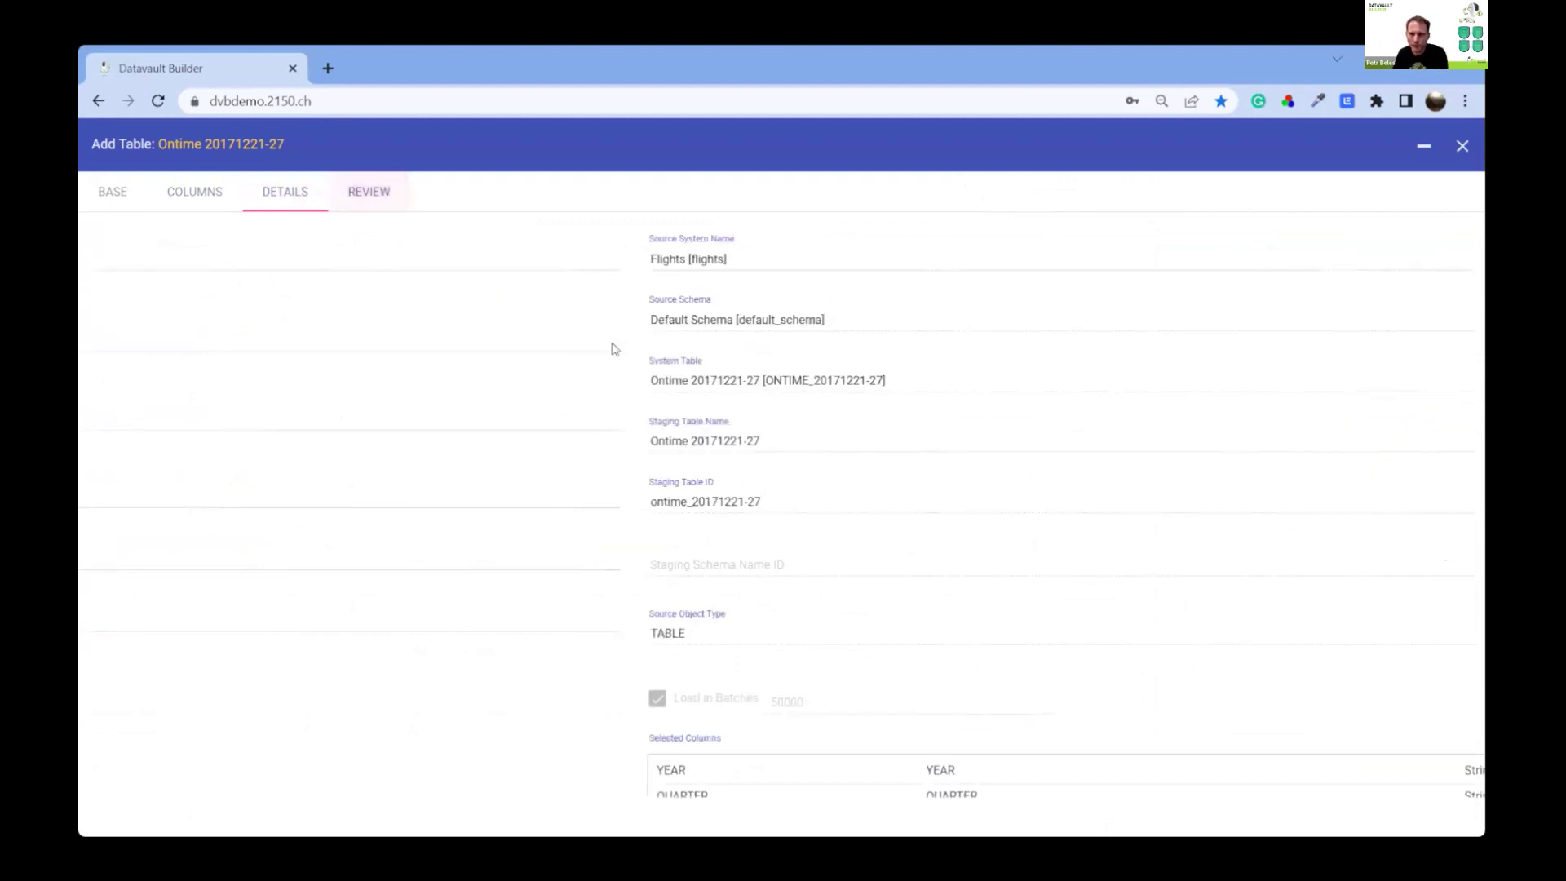
{"action": "left_click", "coordinate": [1305, 817]}
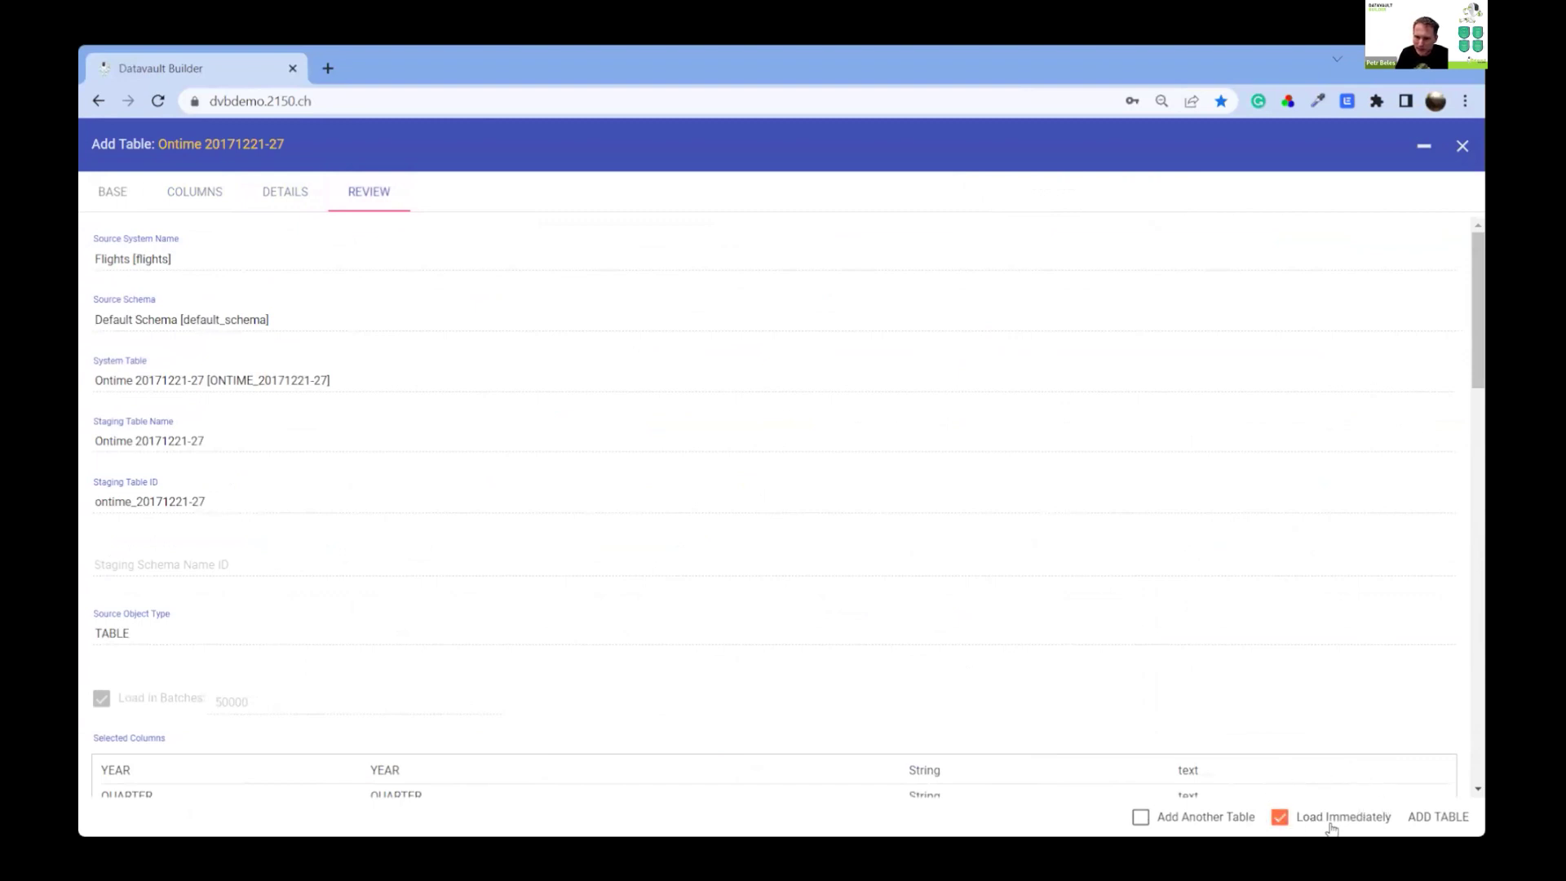
{"action": "left_click", "coordinate": [1433, 822]}
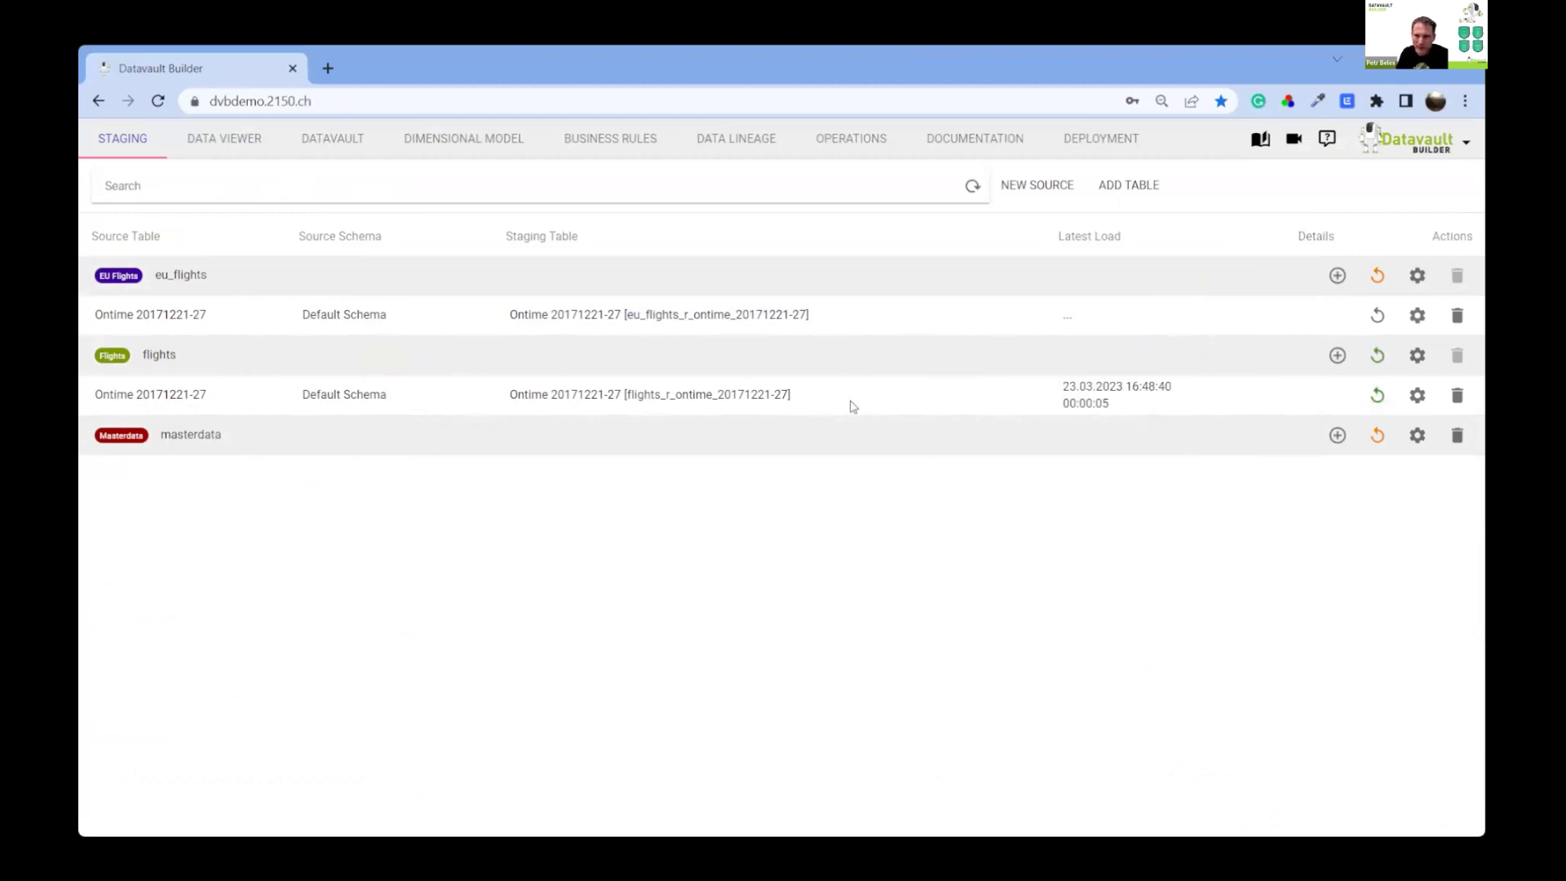
{"action": "mouse_move", "coordinate": [734, 408]}
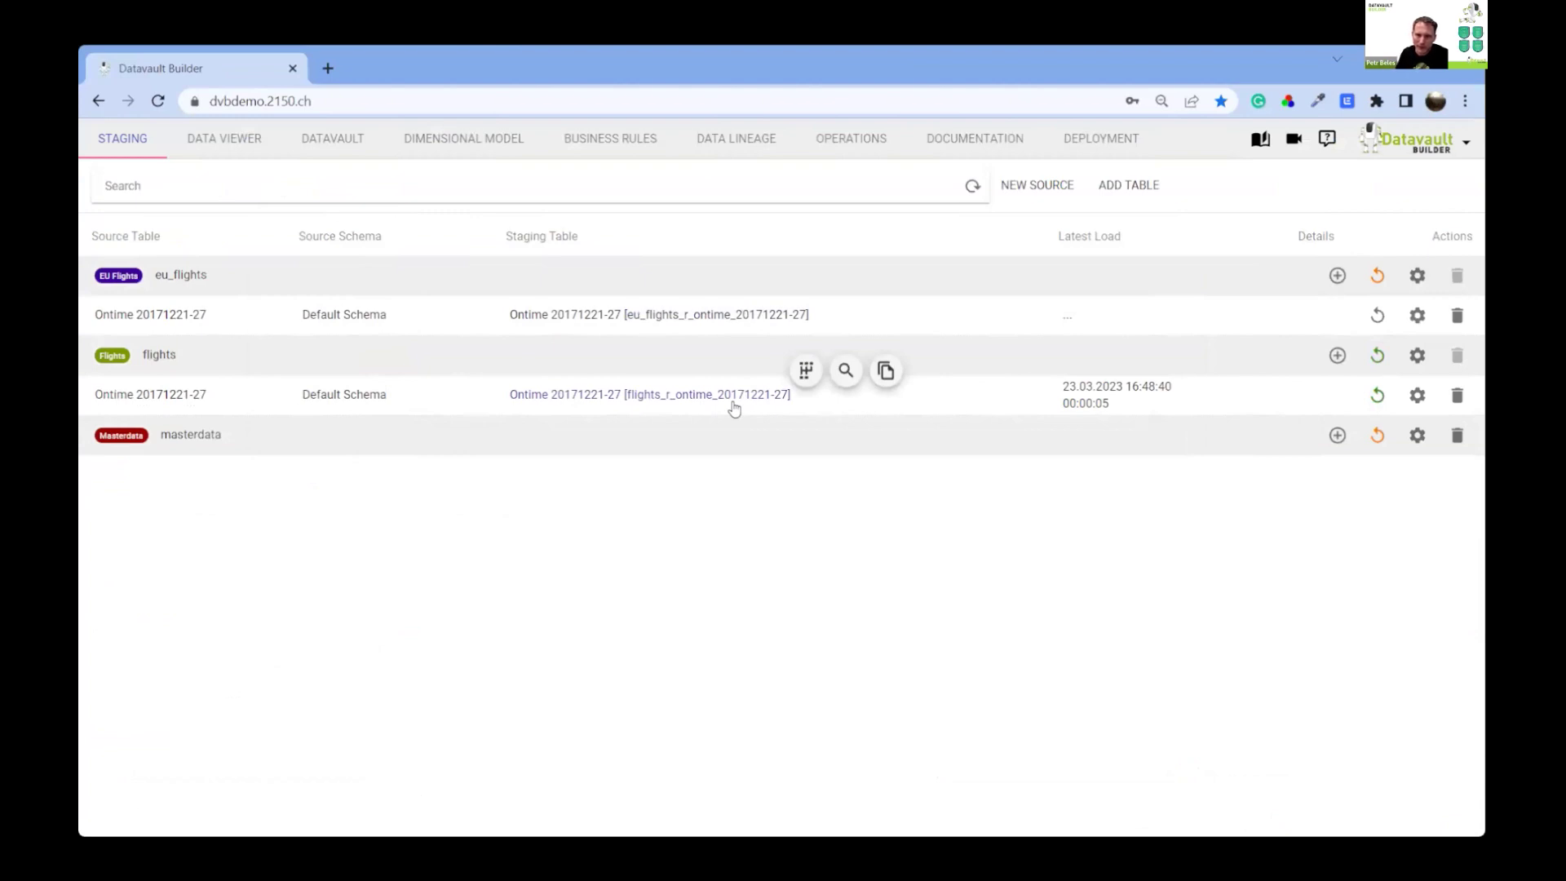
{"action": "left_click", "coordinate": [228, 157]}
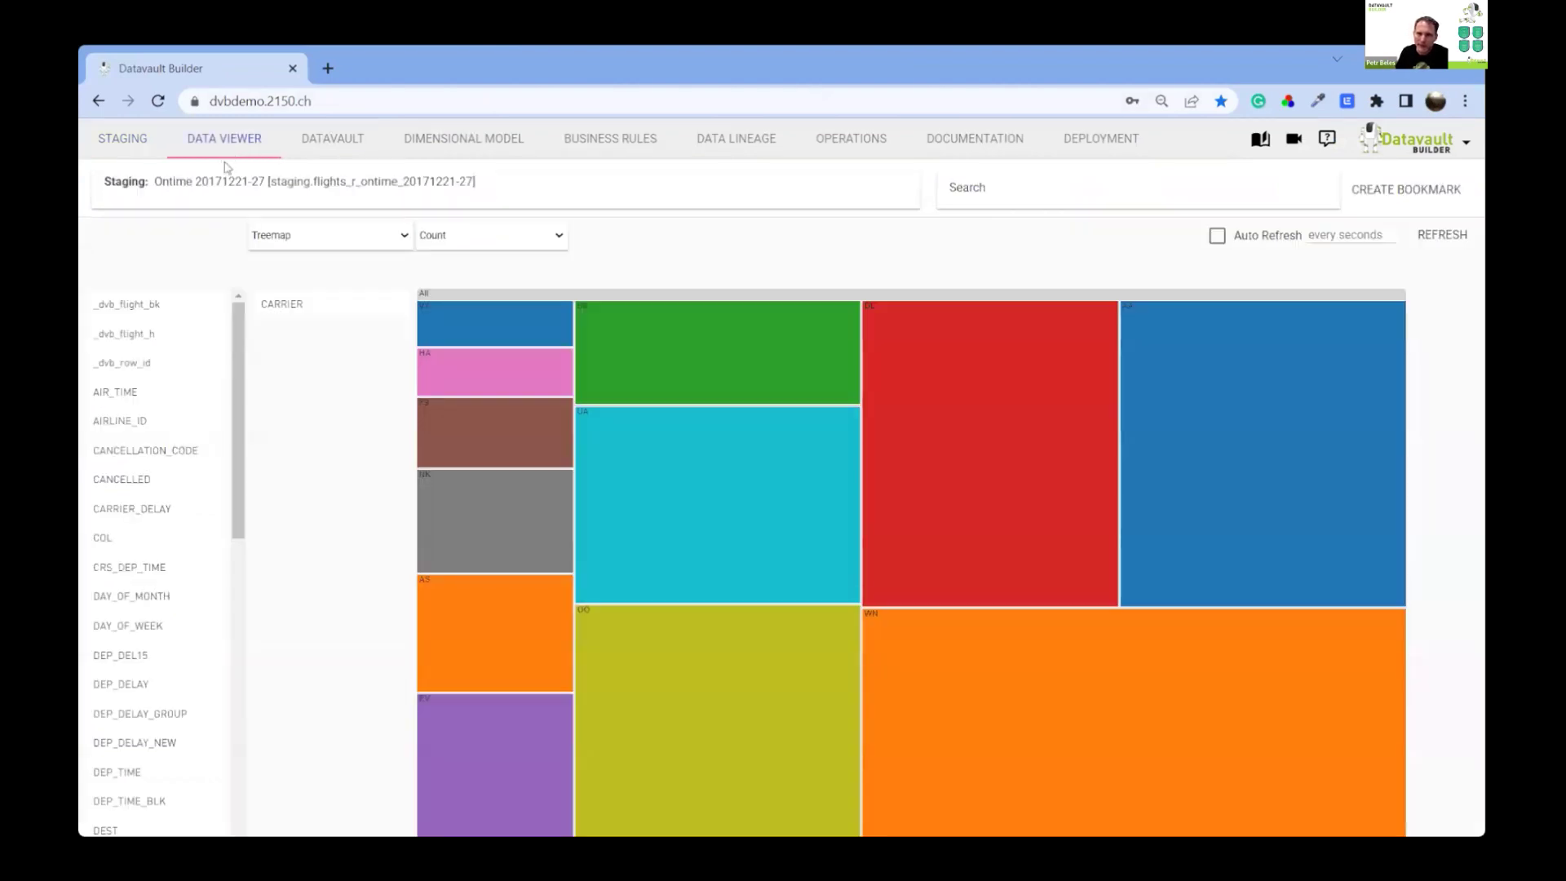
{"action": "left_click", "coordinate": [218, 183]}
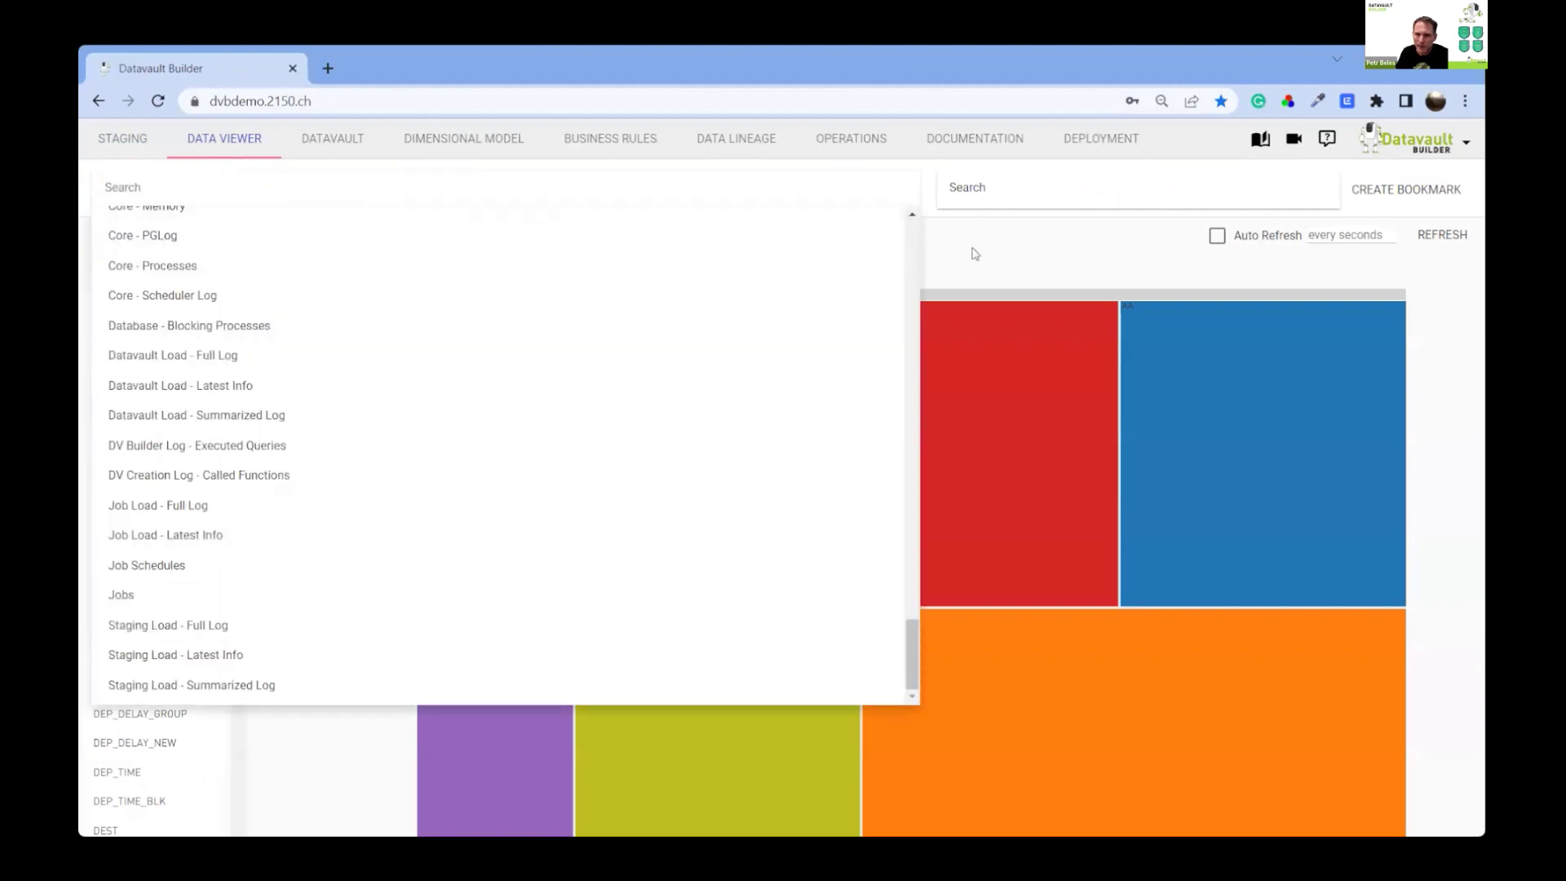
{"action": "left_click", "coordinate": [979, 261]}
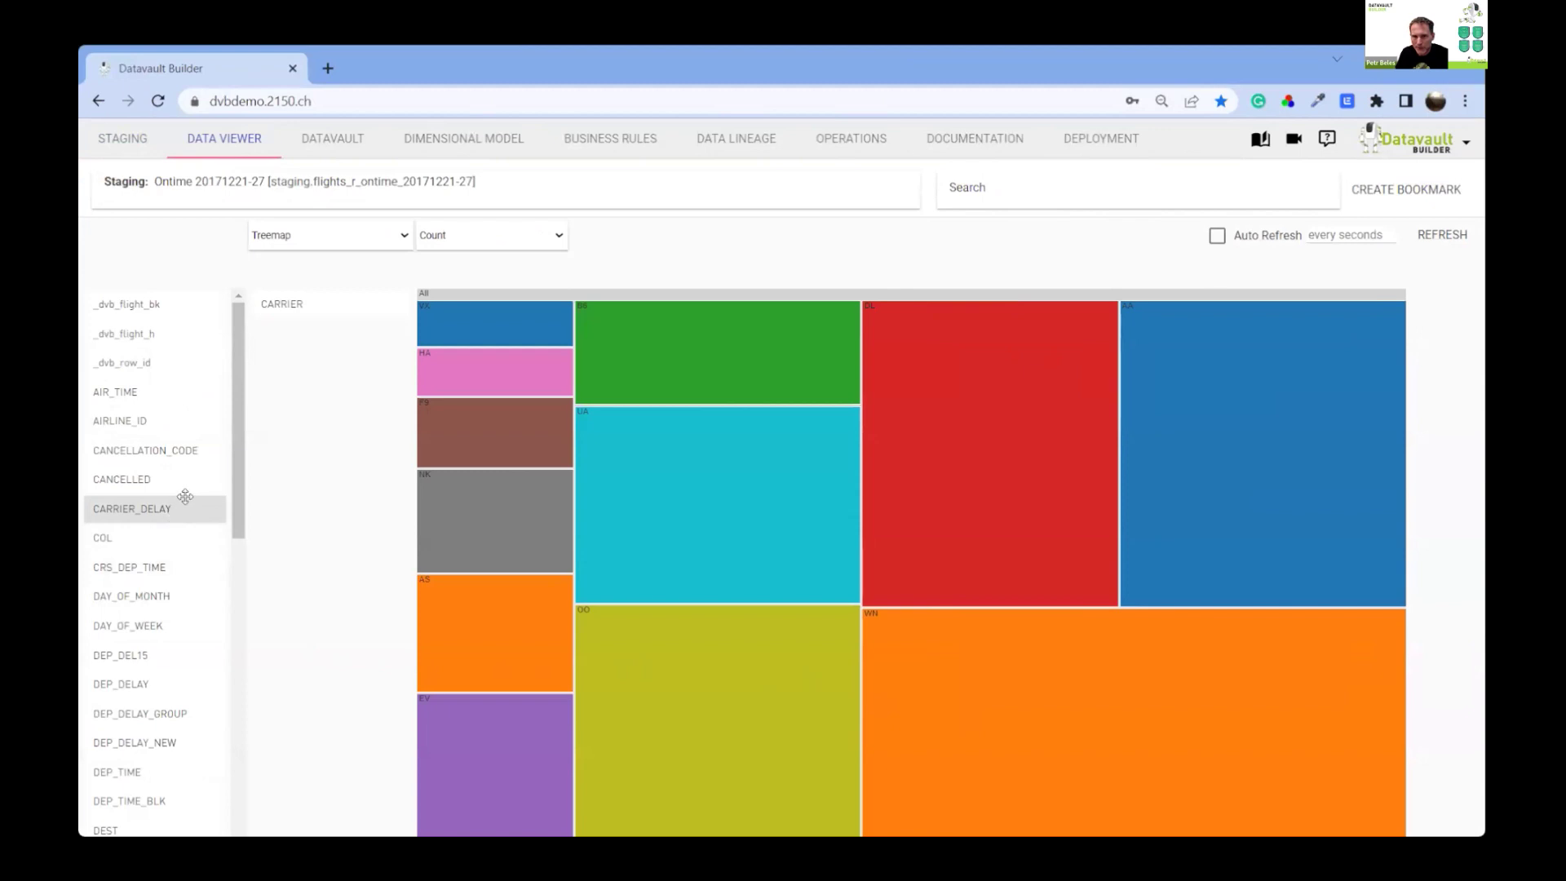
{"action": "left_click_drag", "start_coordinate": [181, 509], "coordinate": [147, 367]}
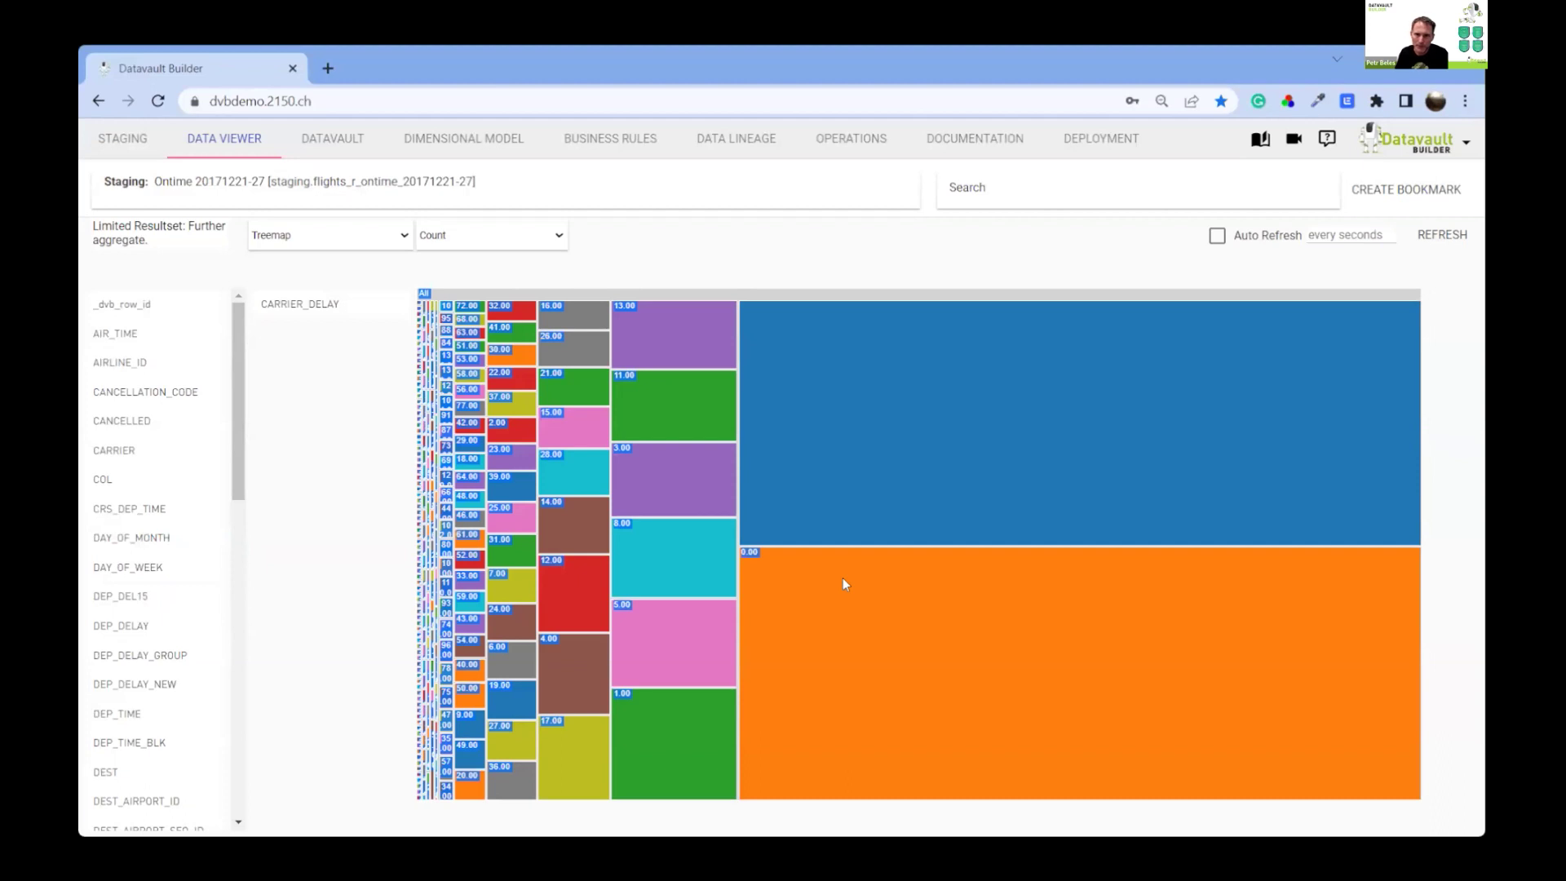
{"action": "left_click", "coordinate": [354, 142]}
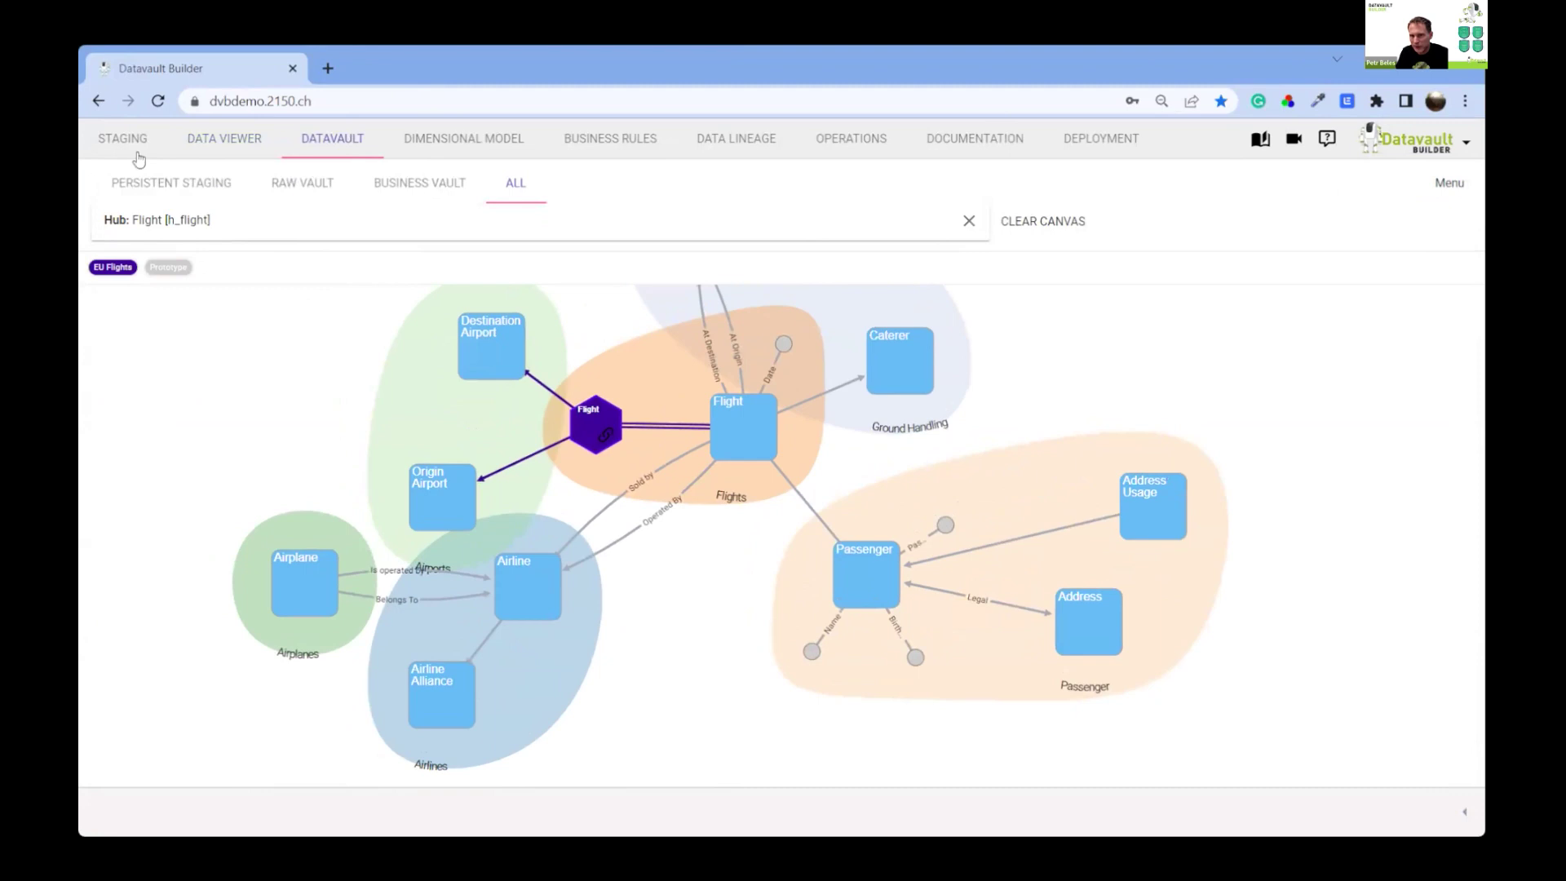
{"action": "right_click", "coordinate": [737, 441]}
{"action": "left_click", "coordinate": [816, 513]}
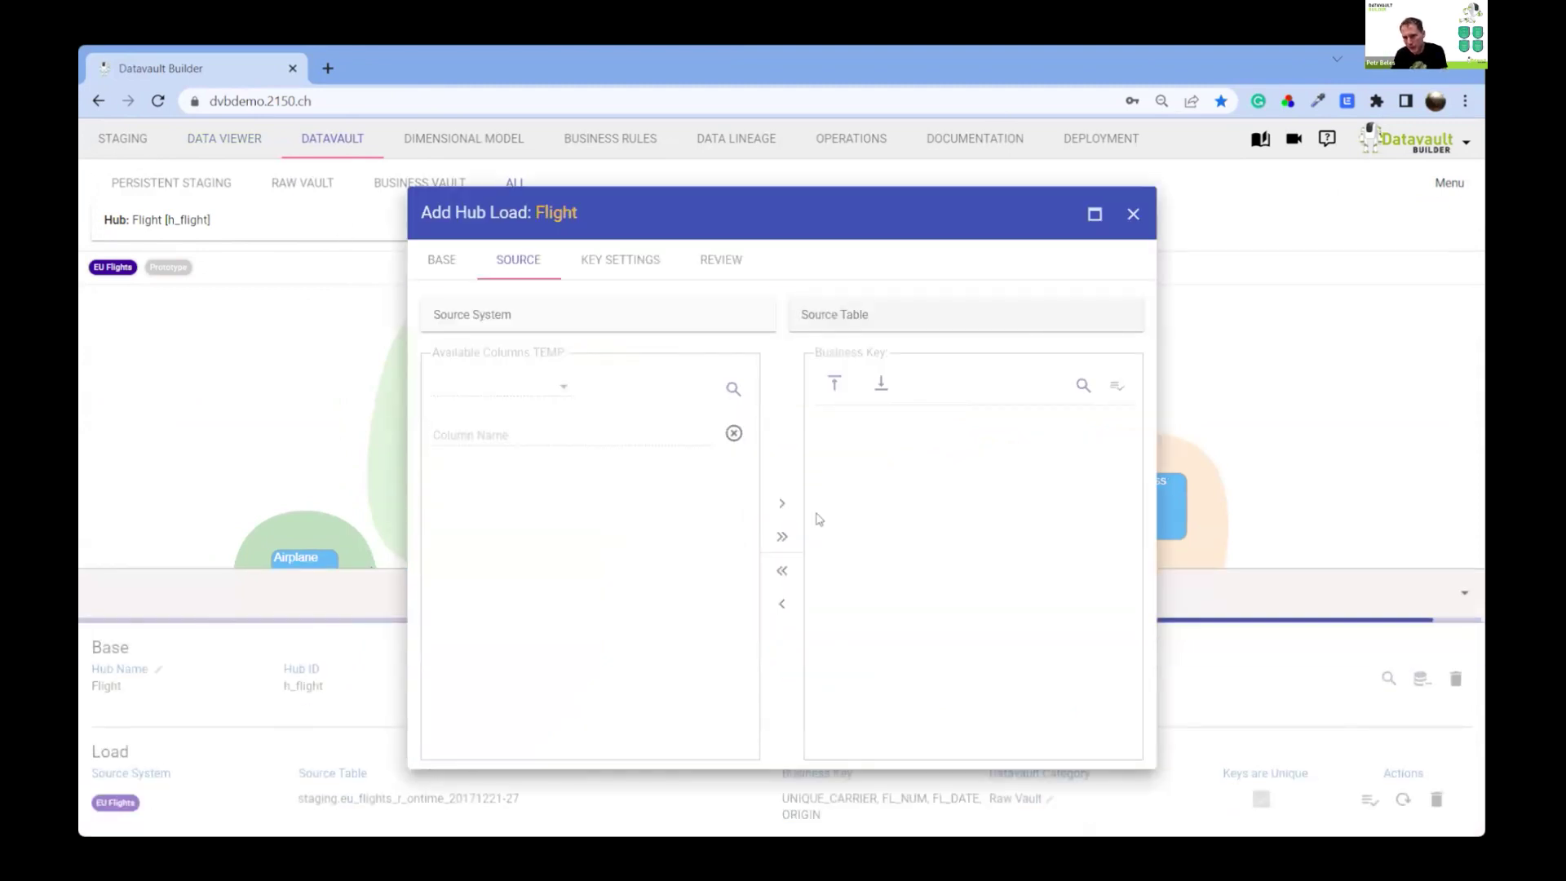
{"action": "left_click", "coordinate": [706, 322]}
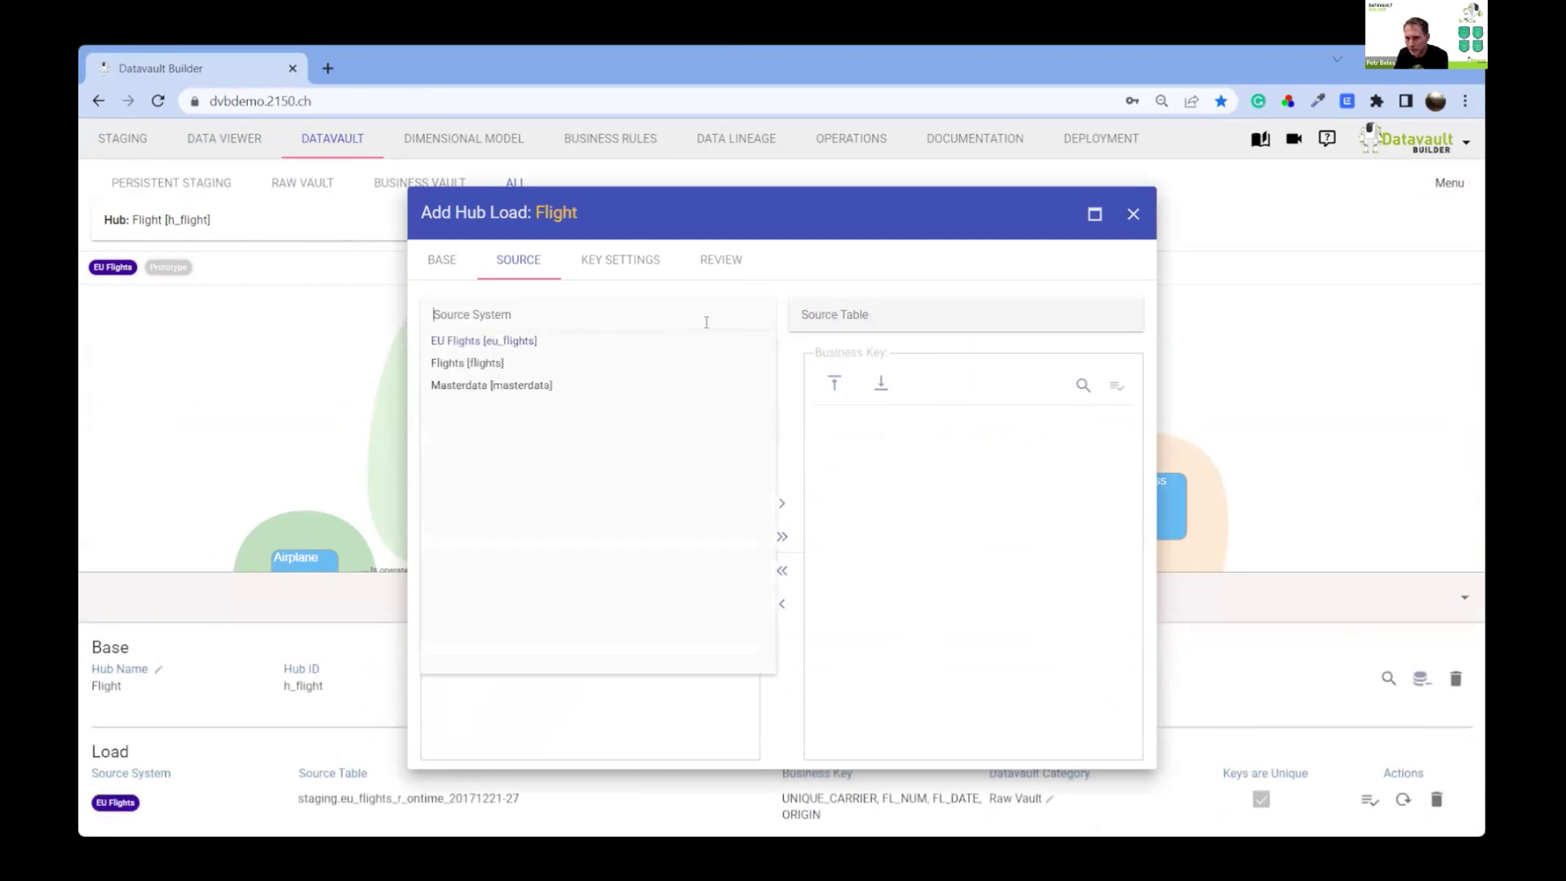
{"action": "left_click", "coordinate": [629, 363]}
{"action": "left_click", "coordinate": [862, 320]}
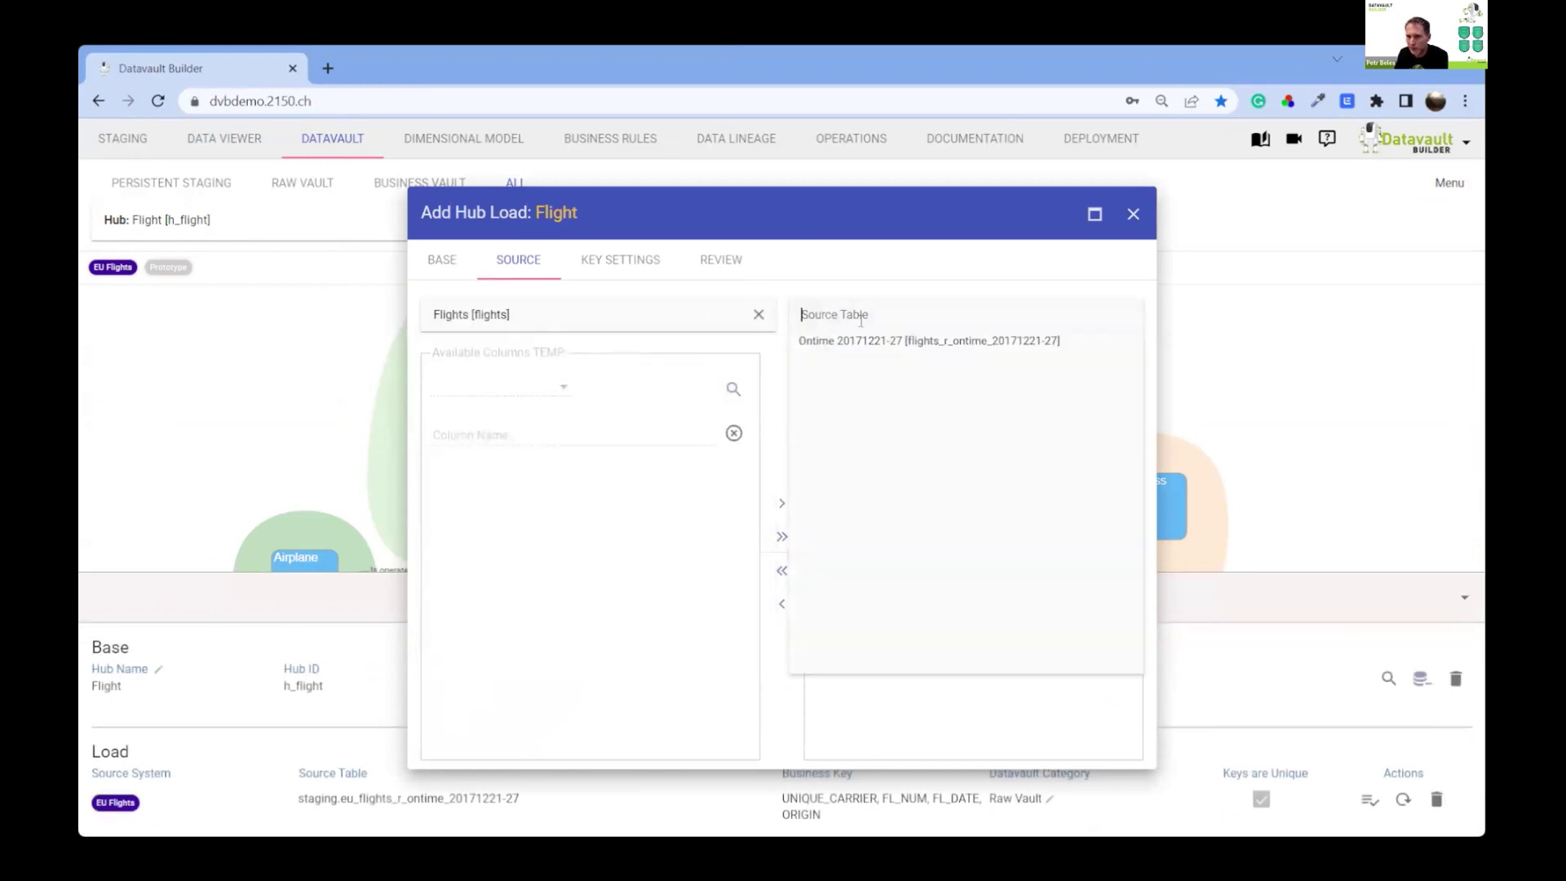
{"action": "left_click", "coordinate": [867, 341]}
Add the FL_NUM and FL_DATE columns to the Flight hub load's business key
{"action": "left_click", "coordinate": [509, 434]}
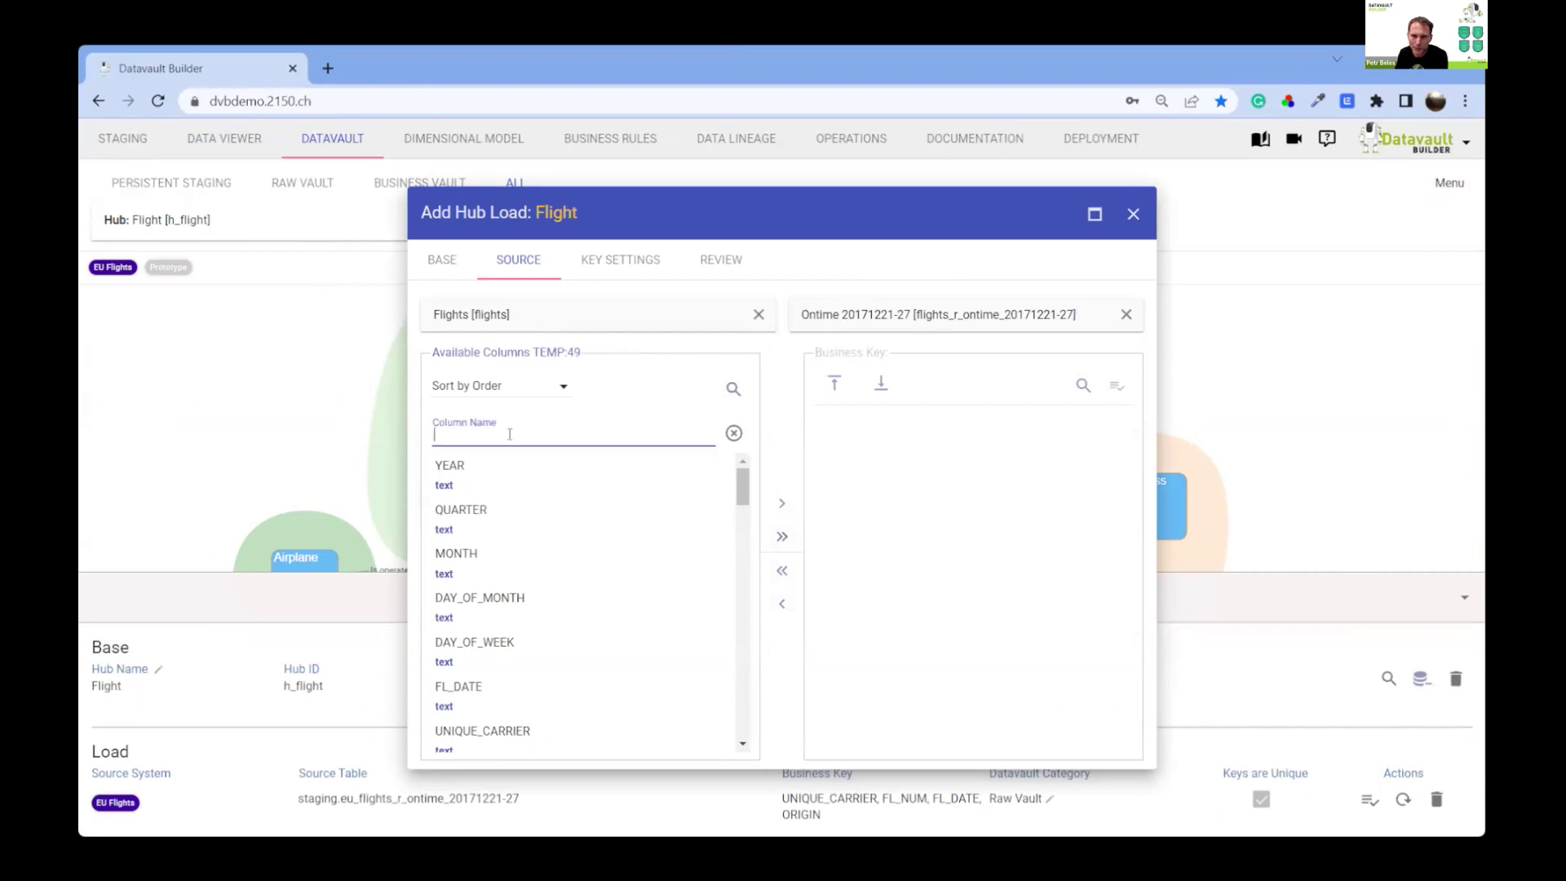
{"action": "type", "text": "num"}
{"action": "left_click_drag", "start_coordinate": [503, 510], "coordinate": [902, 496]}
{"action": "double_click", "coordinate": [486, 435]}
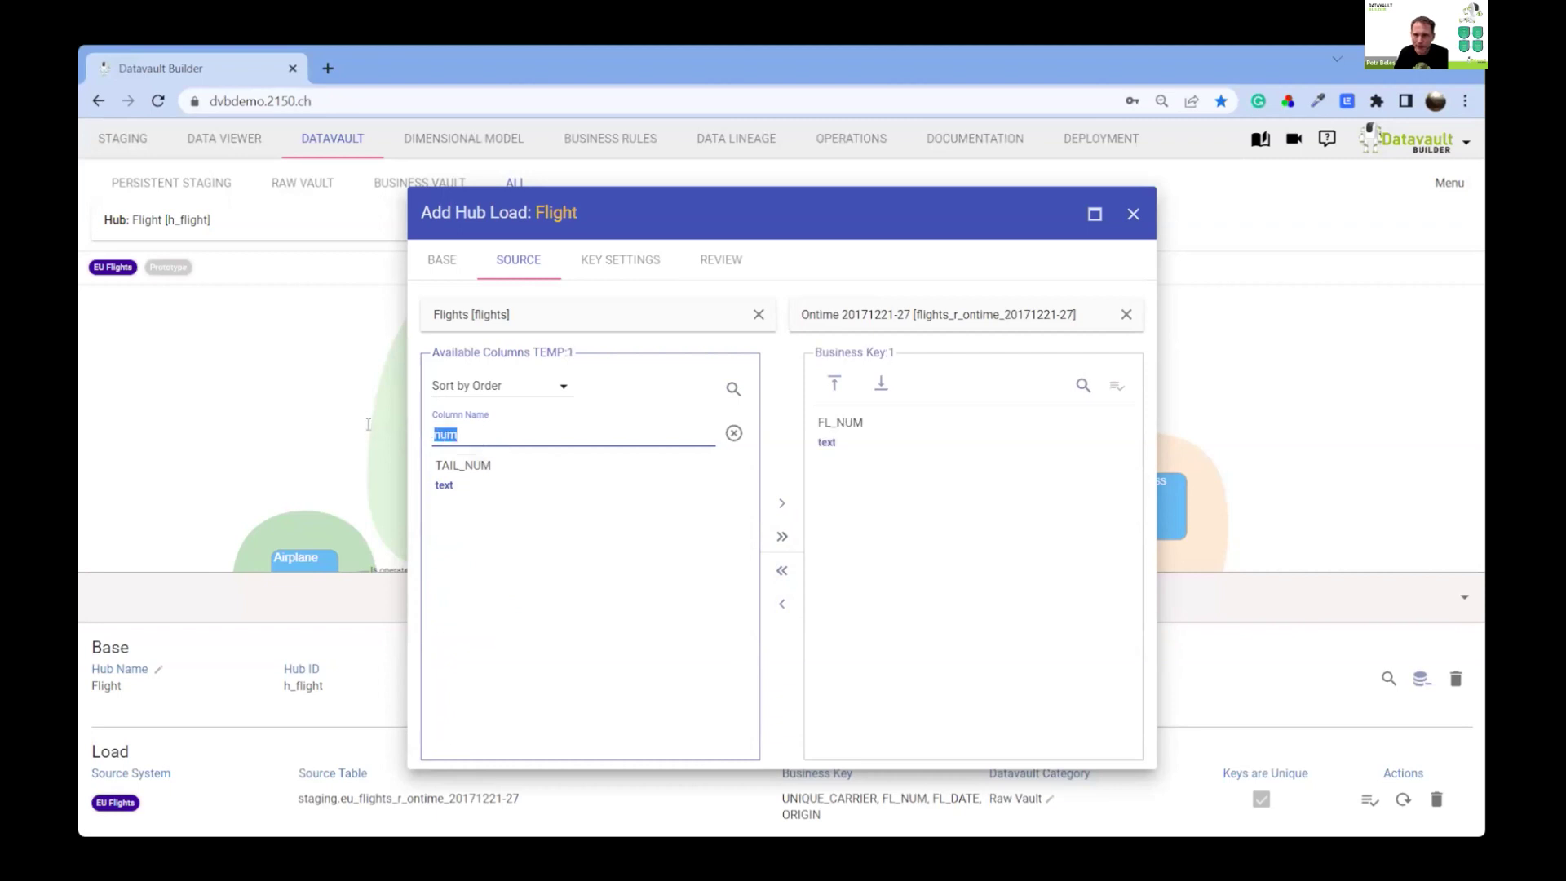
{"action": "type", "text": "date"}
{"action": "left_click_drag", "start_coordinate": [852, 501], "coordinate": [856, 499]}
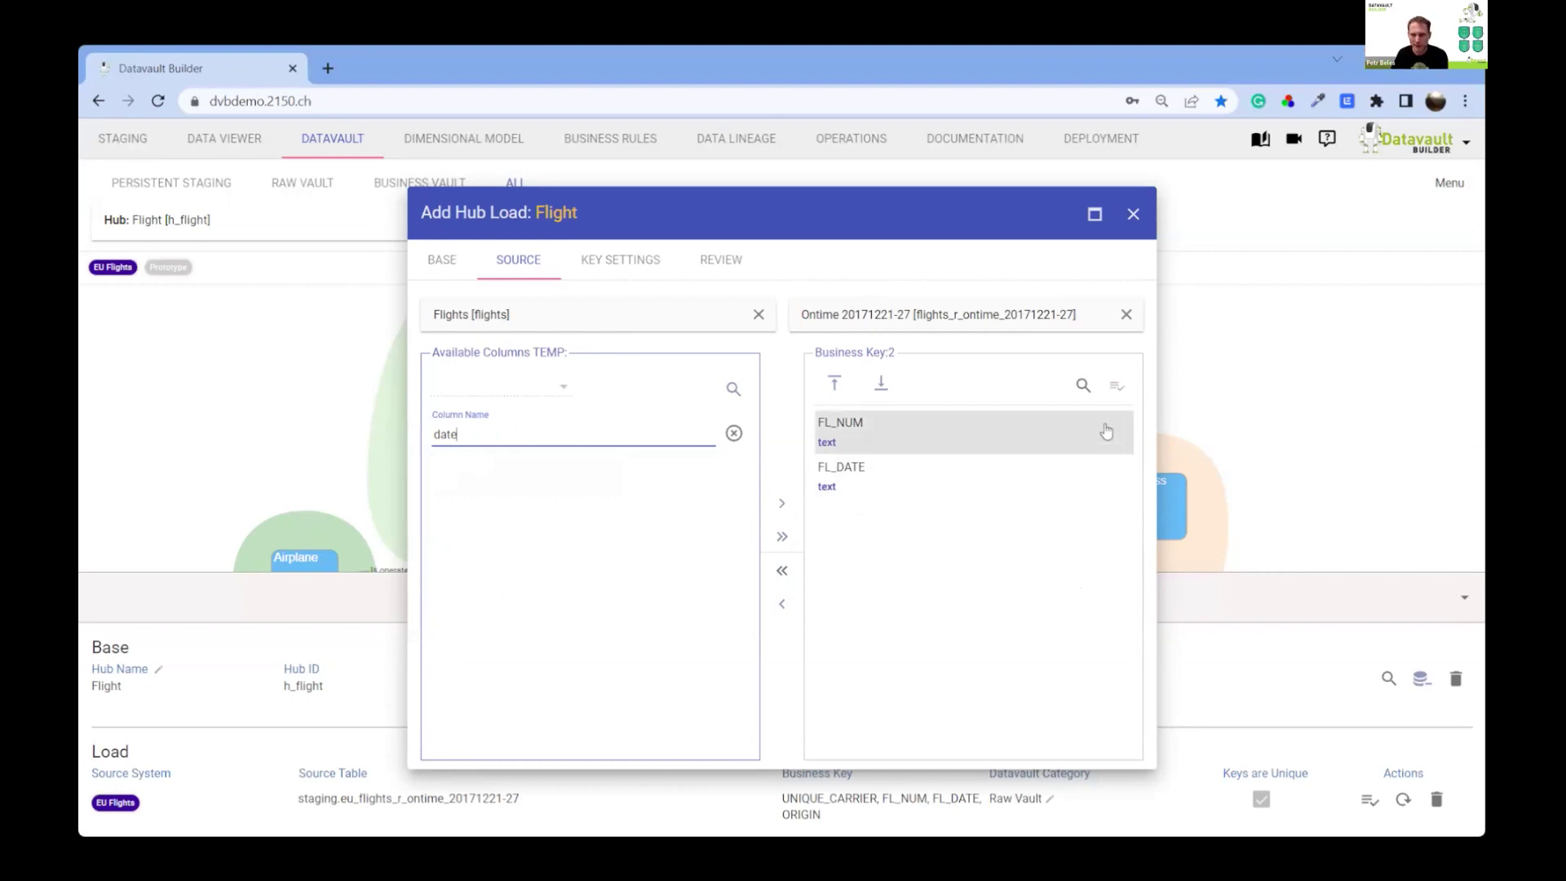
Preview the business key data with a widened key column, and examine the rows sharing the first key, flight 866 on 2017-12-23
{"action": "left_click", "coordinate": [1117, 386]}
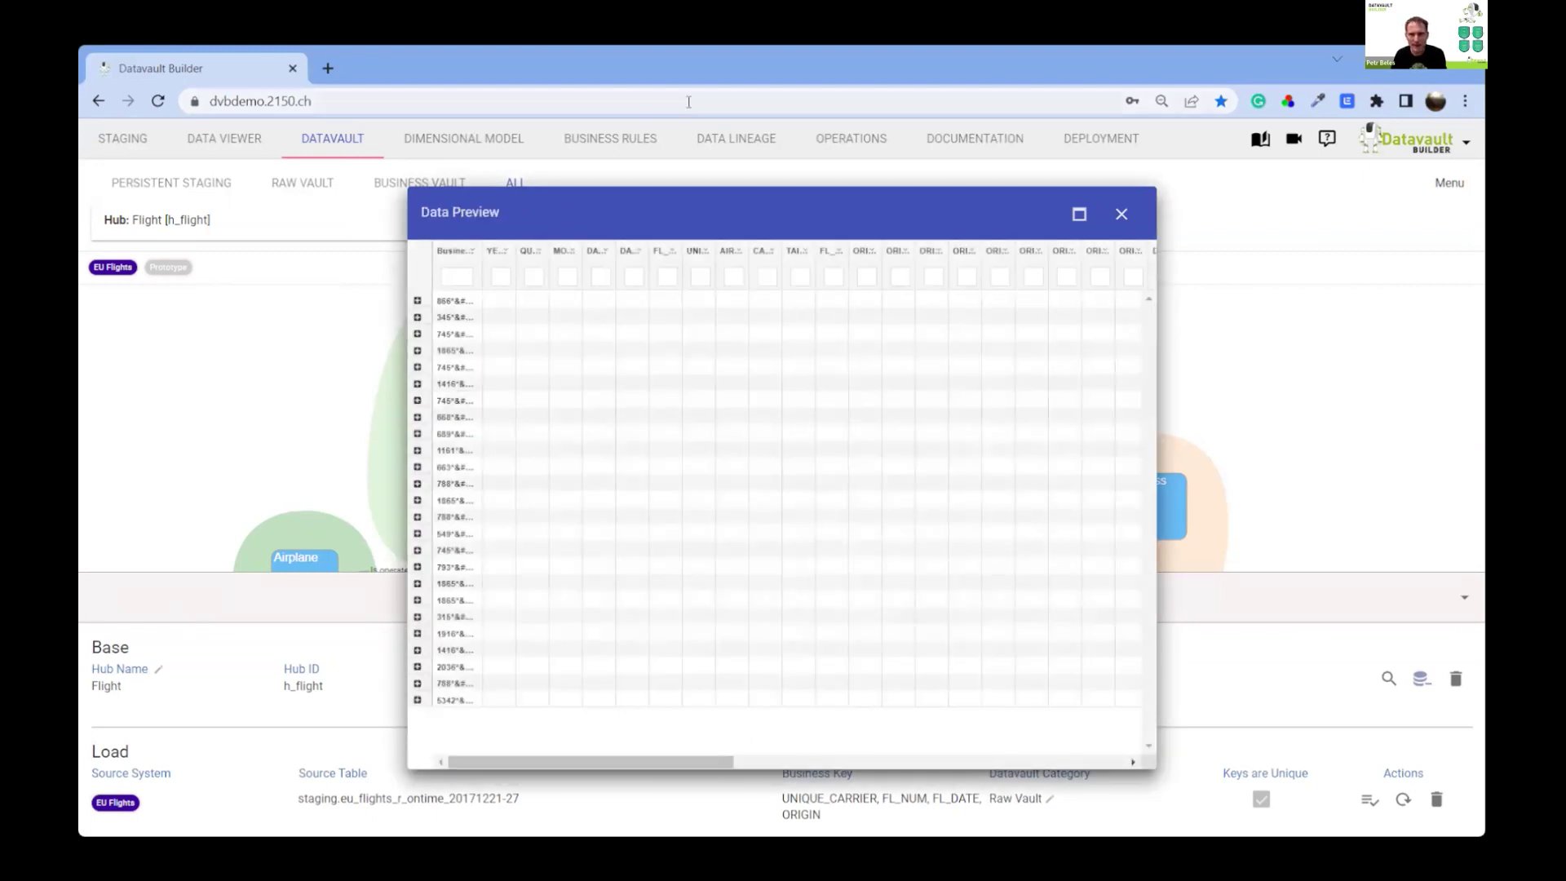
{"action": "left_click_drag", "start_coordinate": [481, 257], "coordinate": [590, 254]}
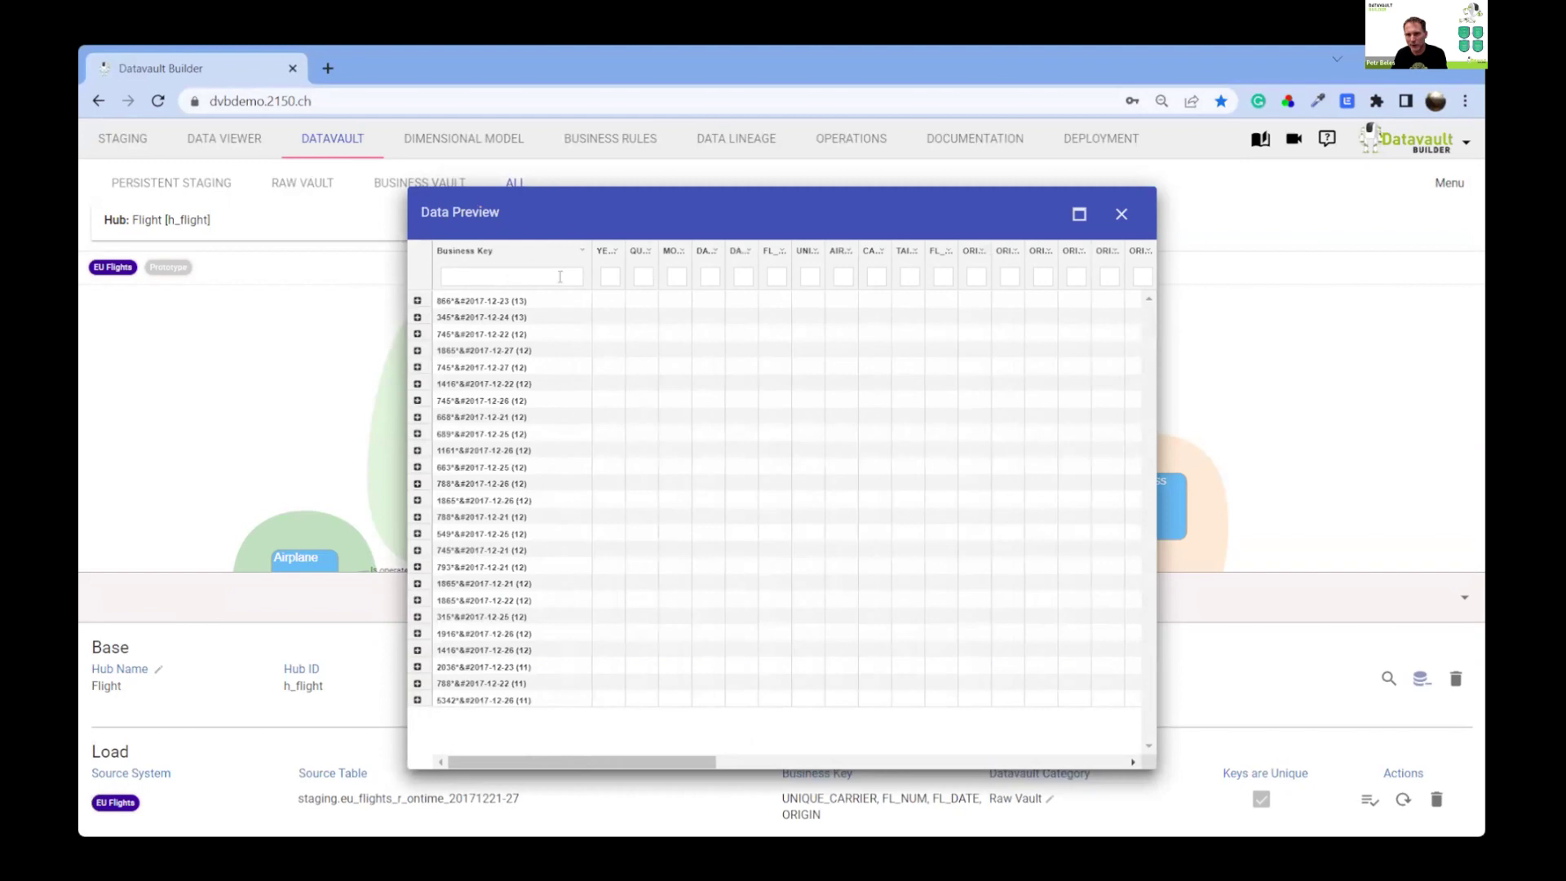
{"action": "left_click", "coordinate": [418, 300]}
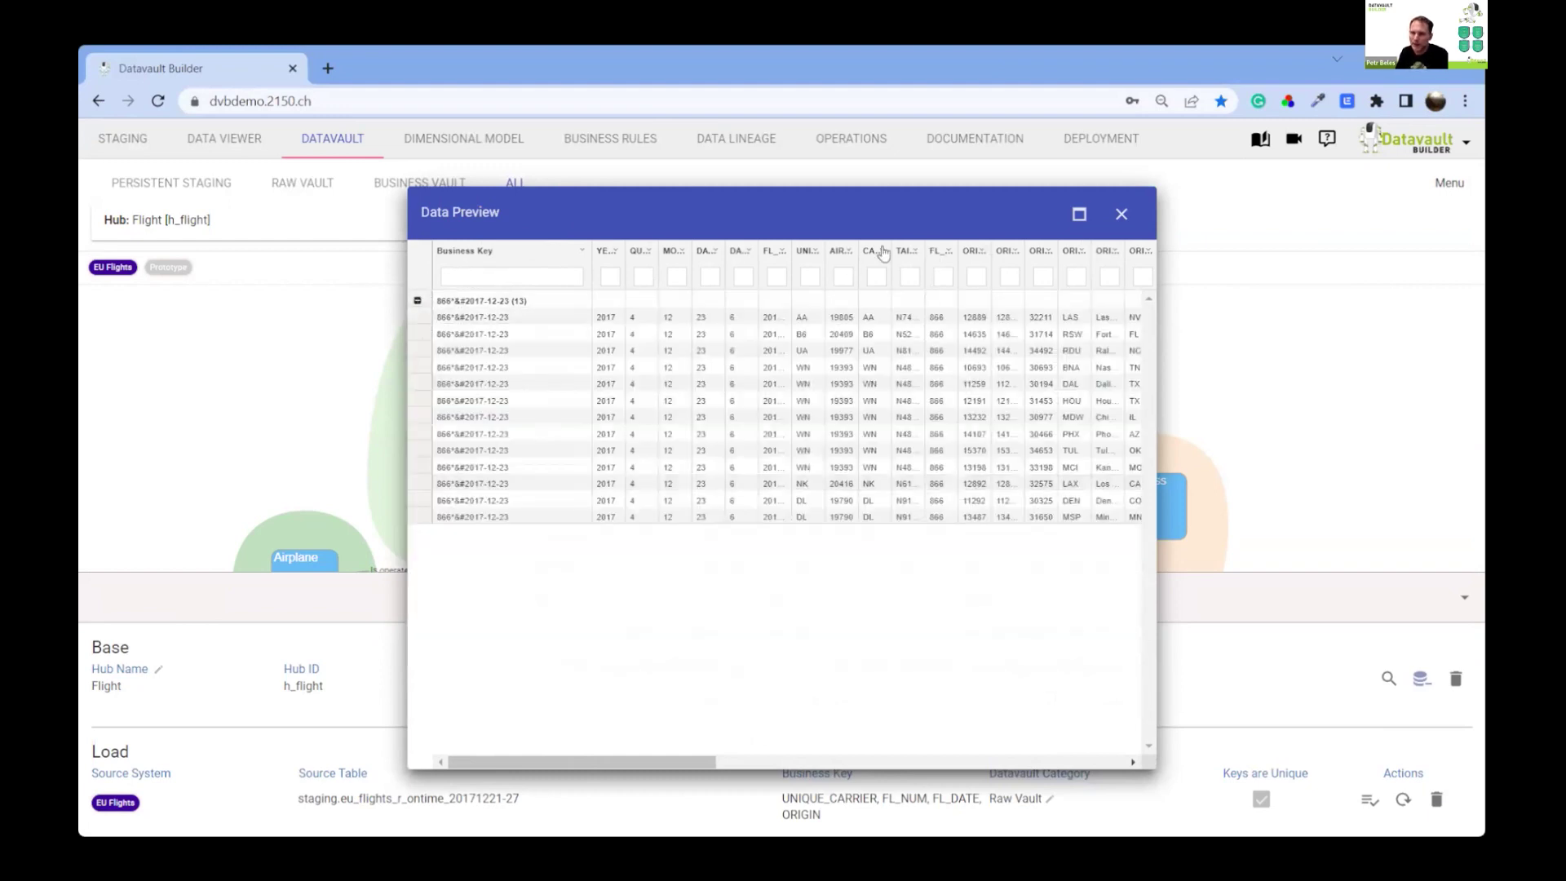
Inspect the widened UNIQUE_CARRIER column in the key preview, and add UNIQUE_CARRIER to the Flight hub load's business key
{"action": "left_click_drag", "start_coordinate": [825, 262], "coordinate": [931, 290]}
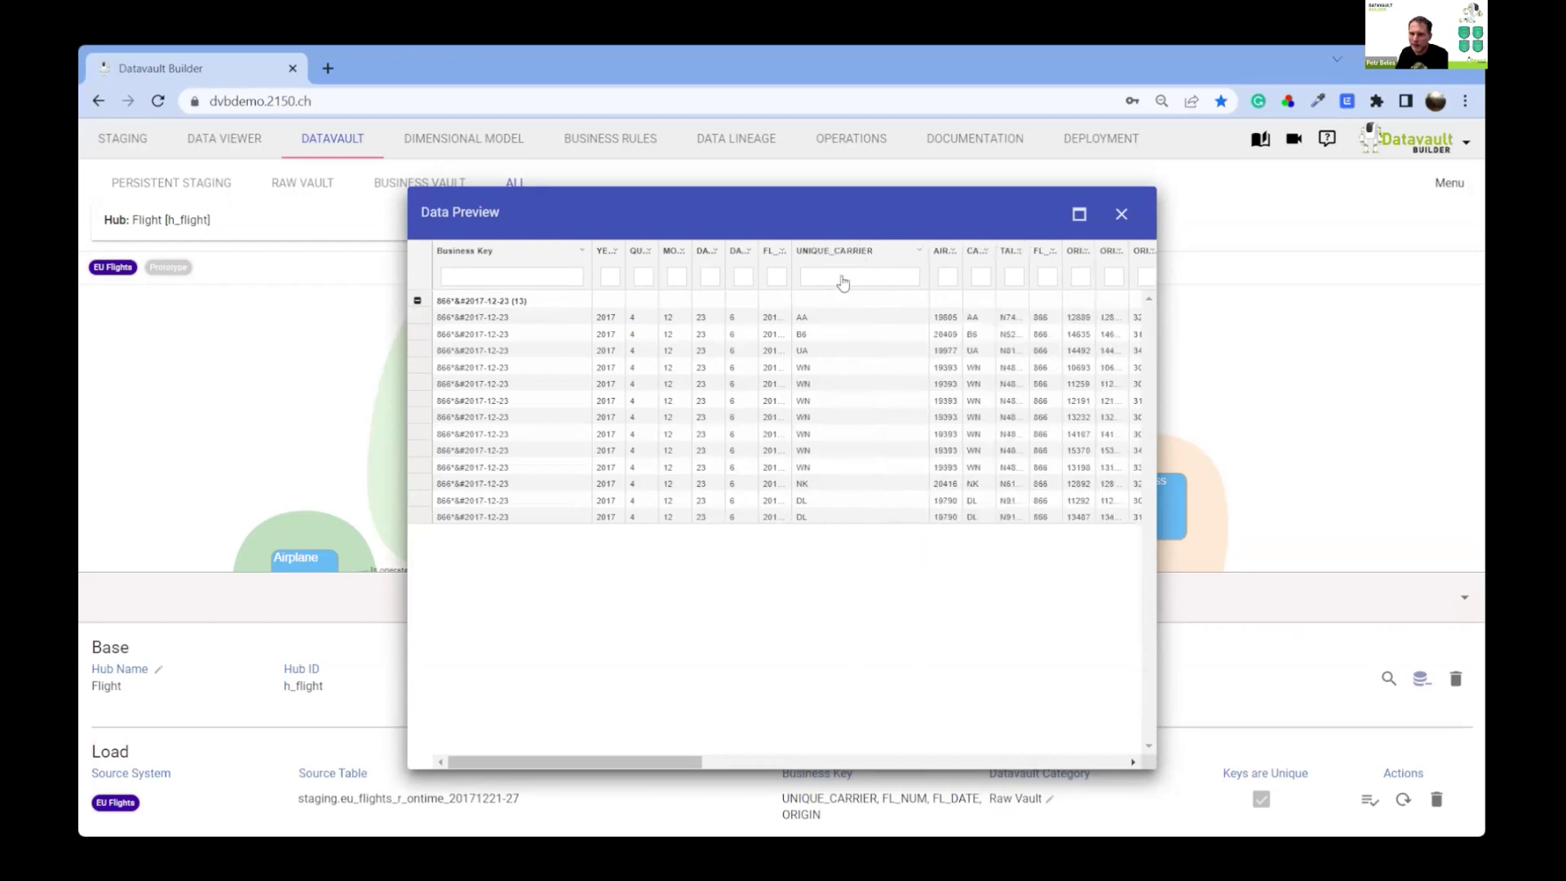
{"action": "left_click", "coordinate": [1124, 217]}
{"action": "left_click_drag", "start_coordinate": [484, 436], "coordinate": [346, 441]}
{"action": "type", "text": "uni"}
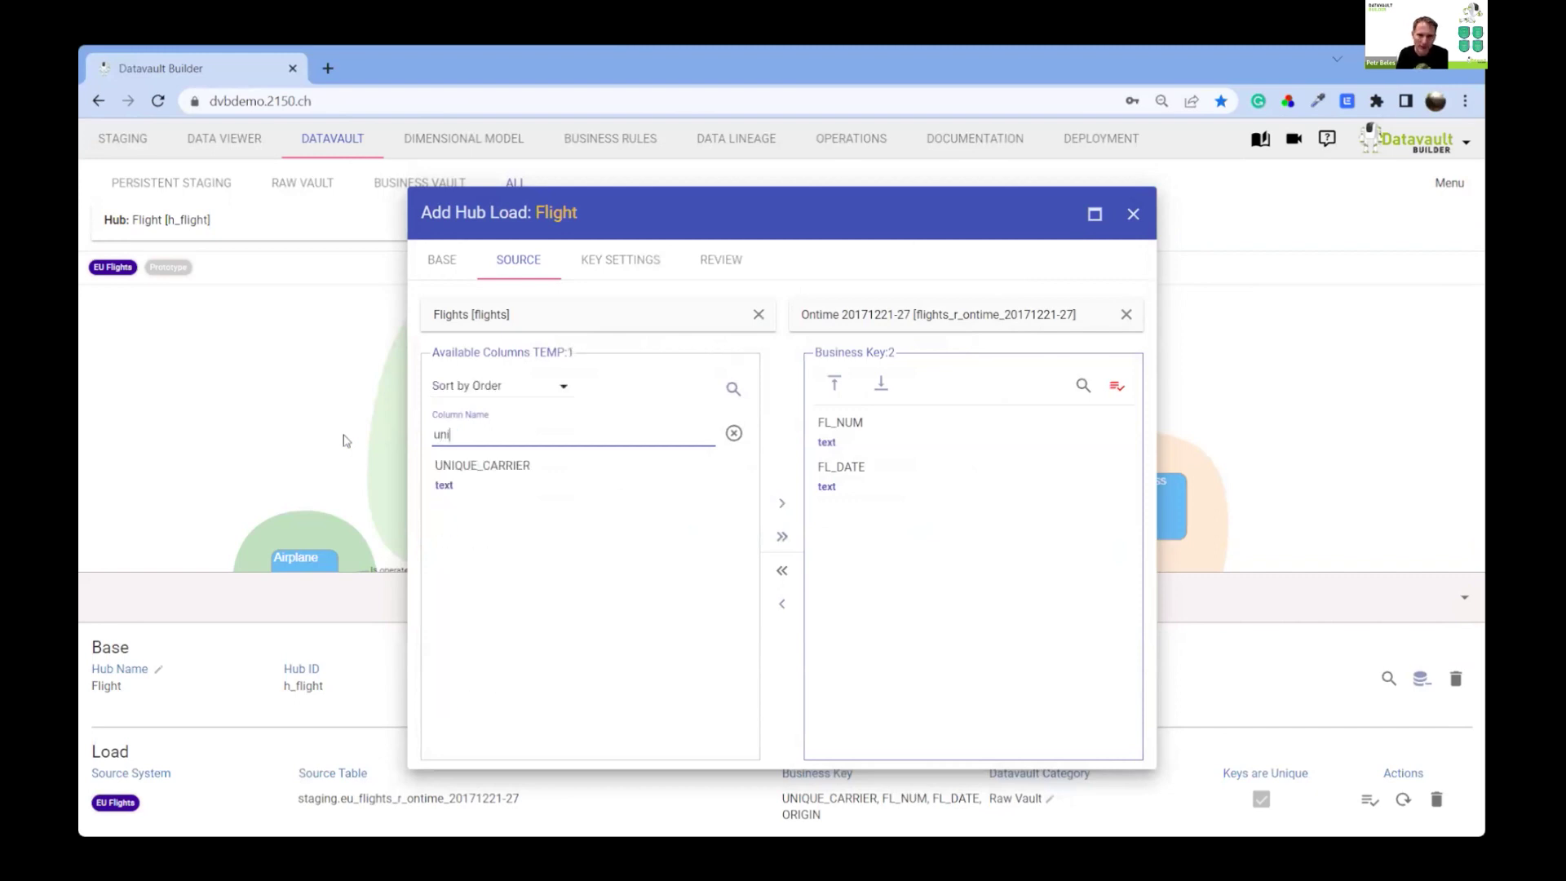
{"action": "left_click_drag", "start_coordinate": [517, 479], "coordinate": [839, 552]}
Preview the three-column business key with a widened key column, and examine the rows sharing the first duplicate key
{"action": "left_click", "coordinate": [1116, 386]}
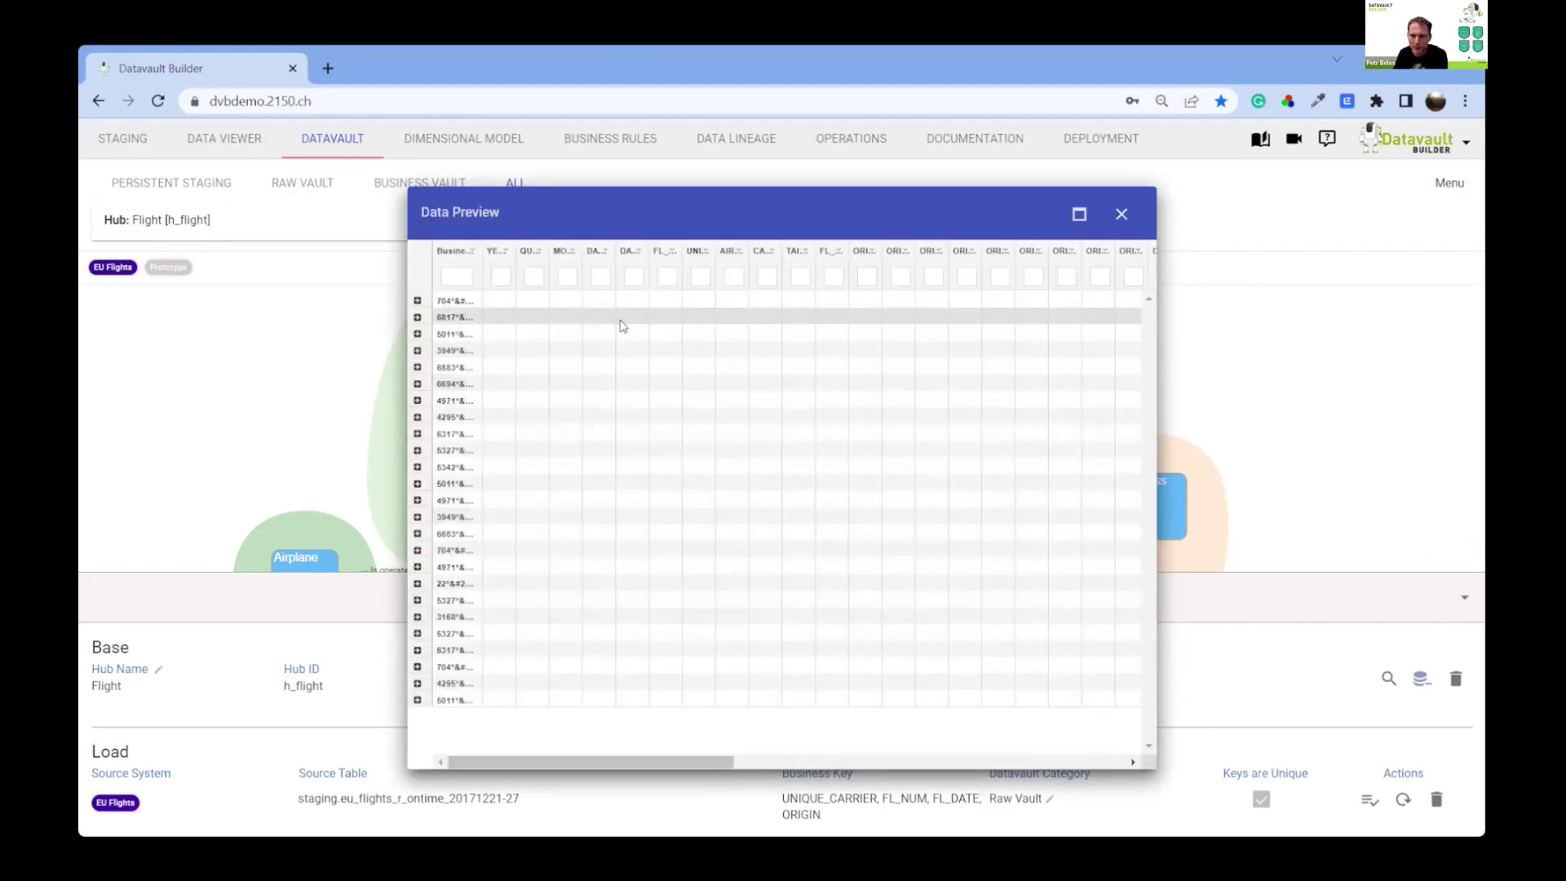
{"action": "left_click_drag", "start_coordinate": [507, 272], "coordinate": [563, 272]}
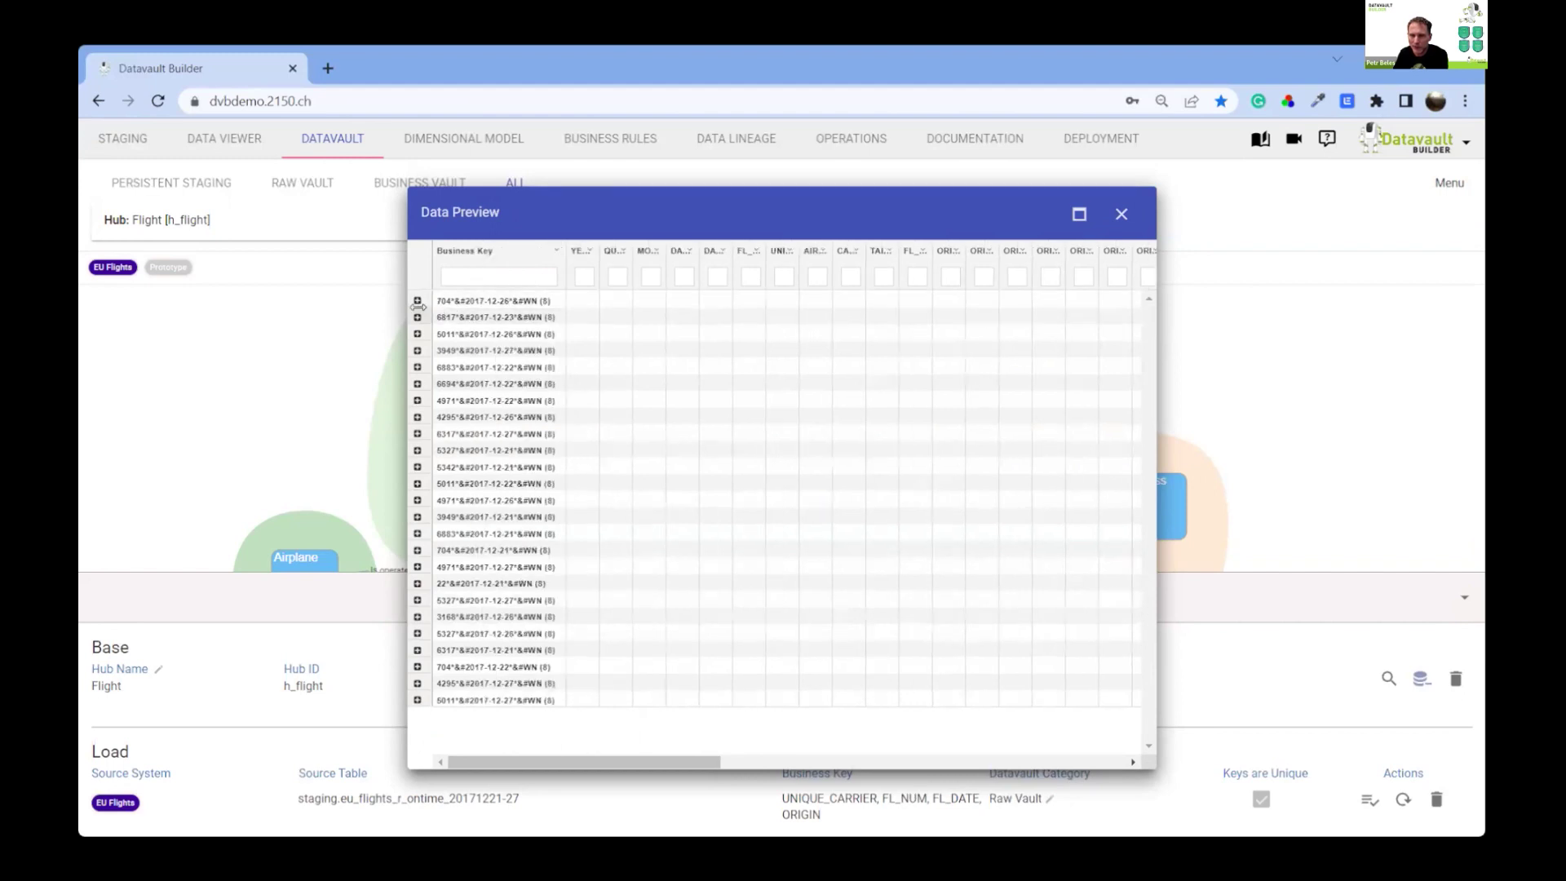
{"action": "left_click", "coordinate": [417, 301]}
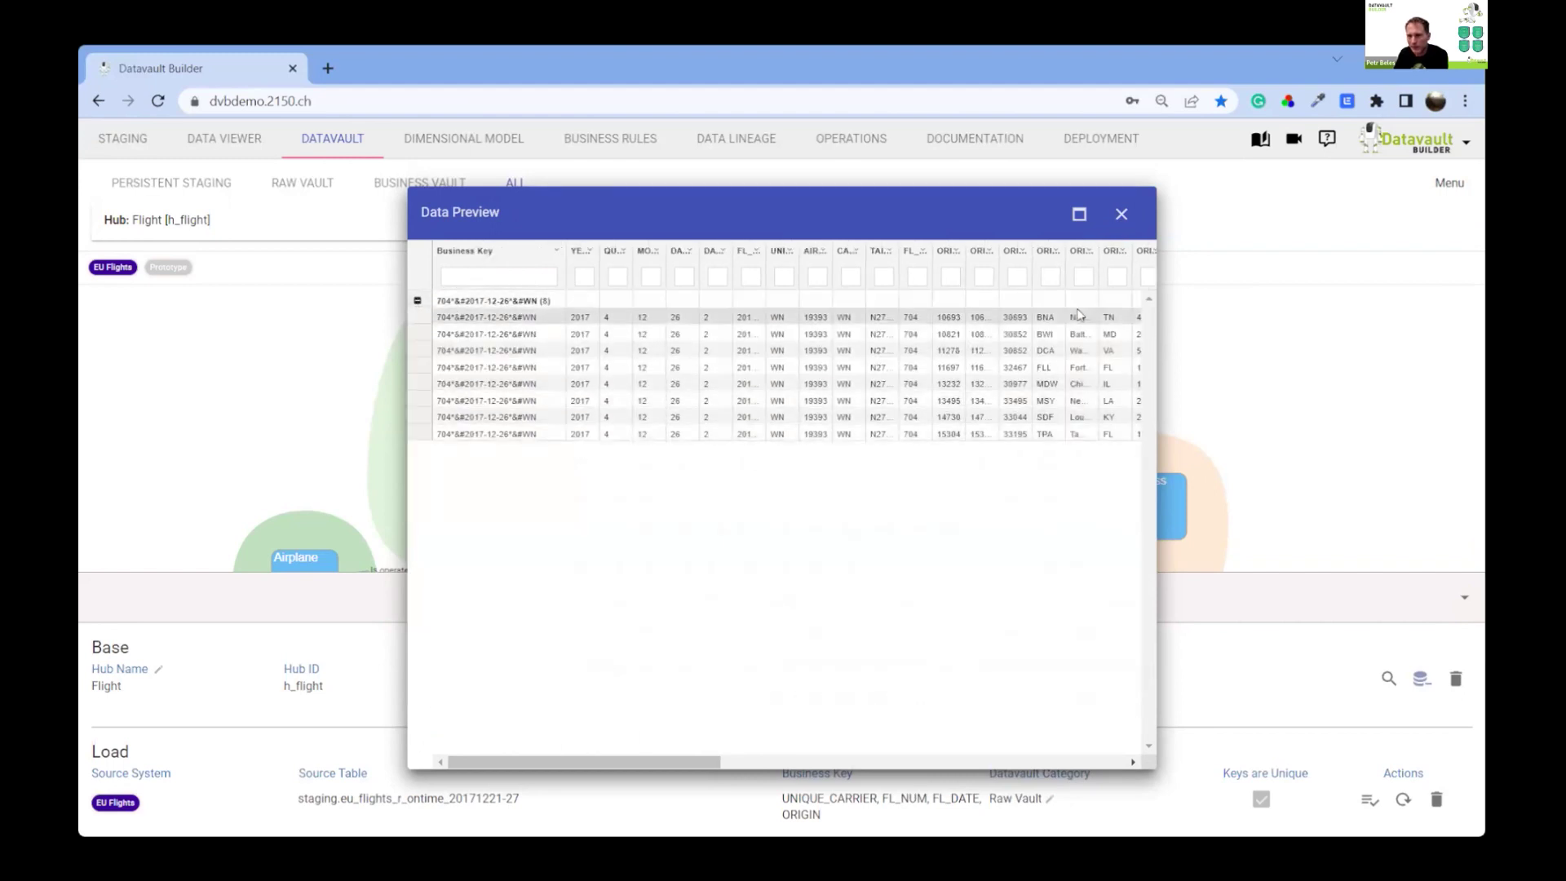
{"action": "left_click", "coordinate": [1122, 216]}
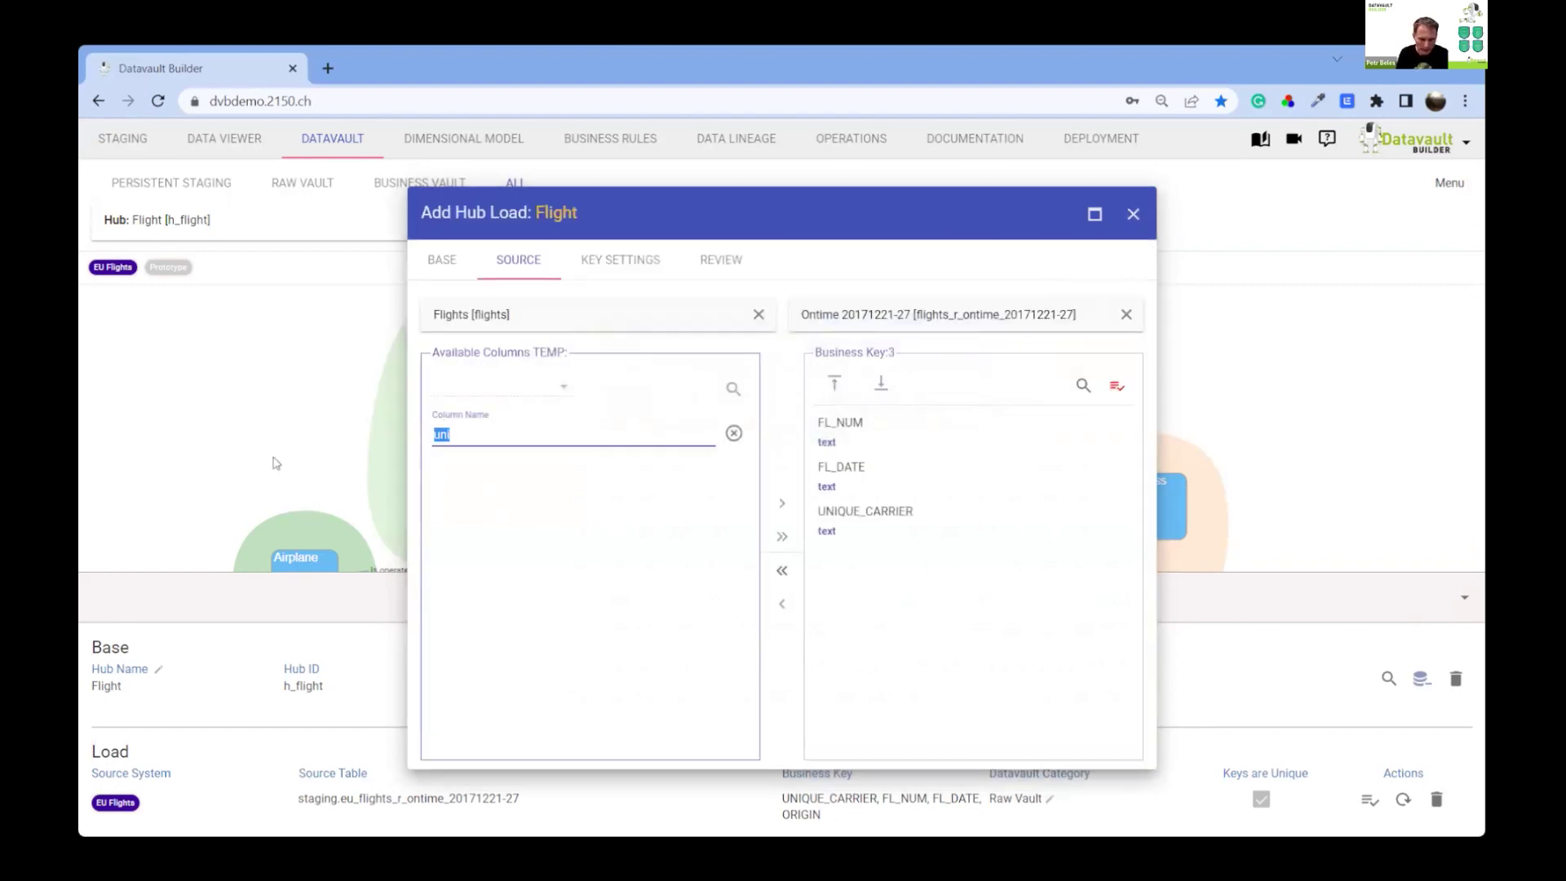
Add the ORIGIN column to the business key and create the Flight hub load with an automatically created default satellite
{"action": "type", "text": "origin"}
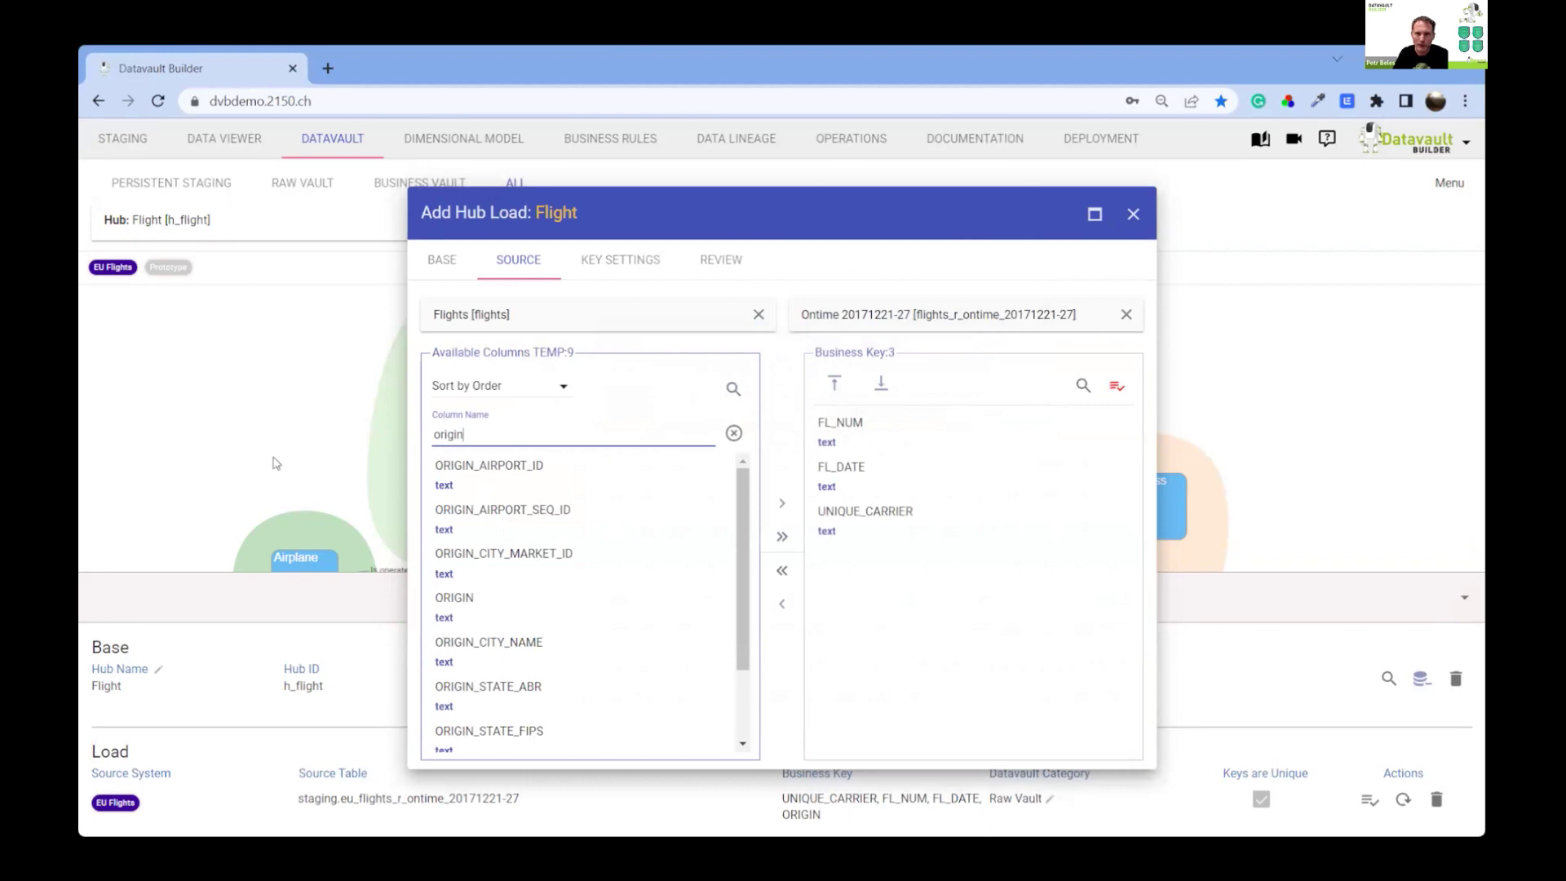
{"action": "left_click_drag", "start_coordinate": [477, 607], "coordinate": [978, 604]}
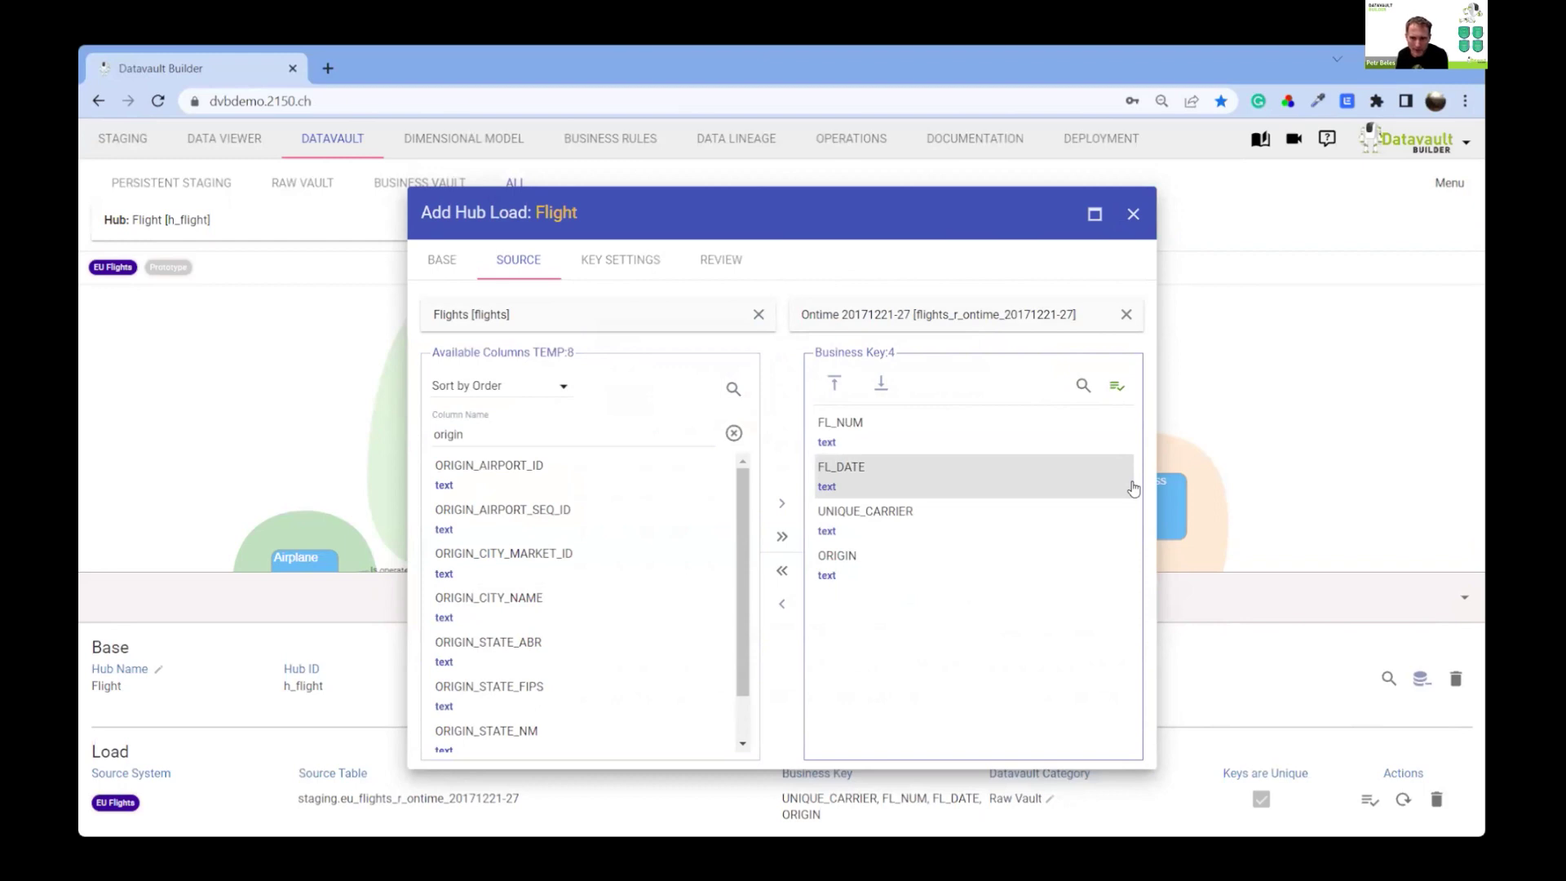
{"action": "left_click", "coordinate": [733, 261]}
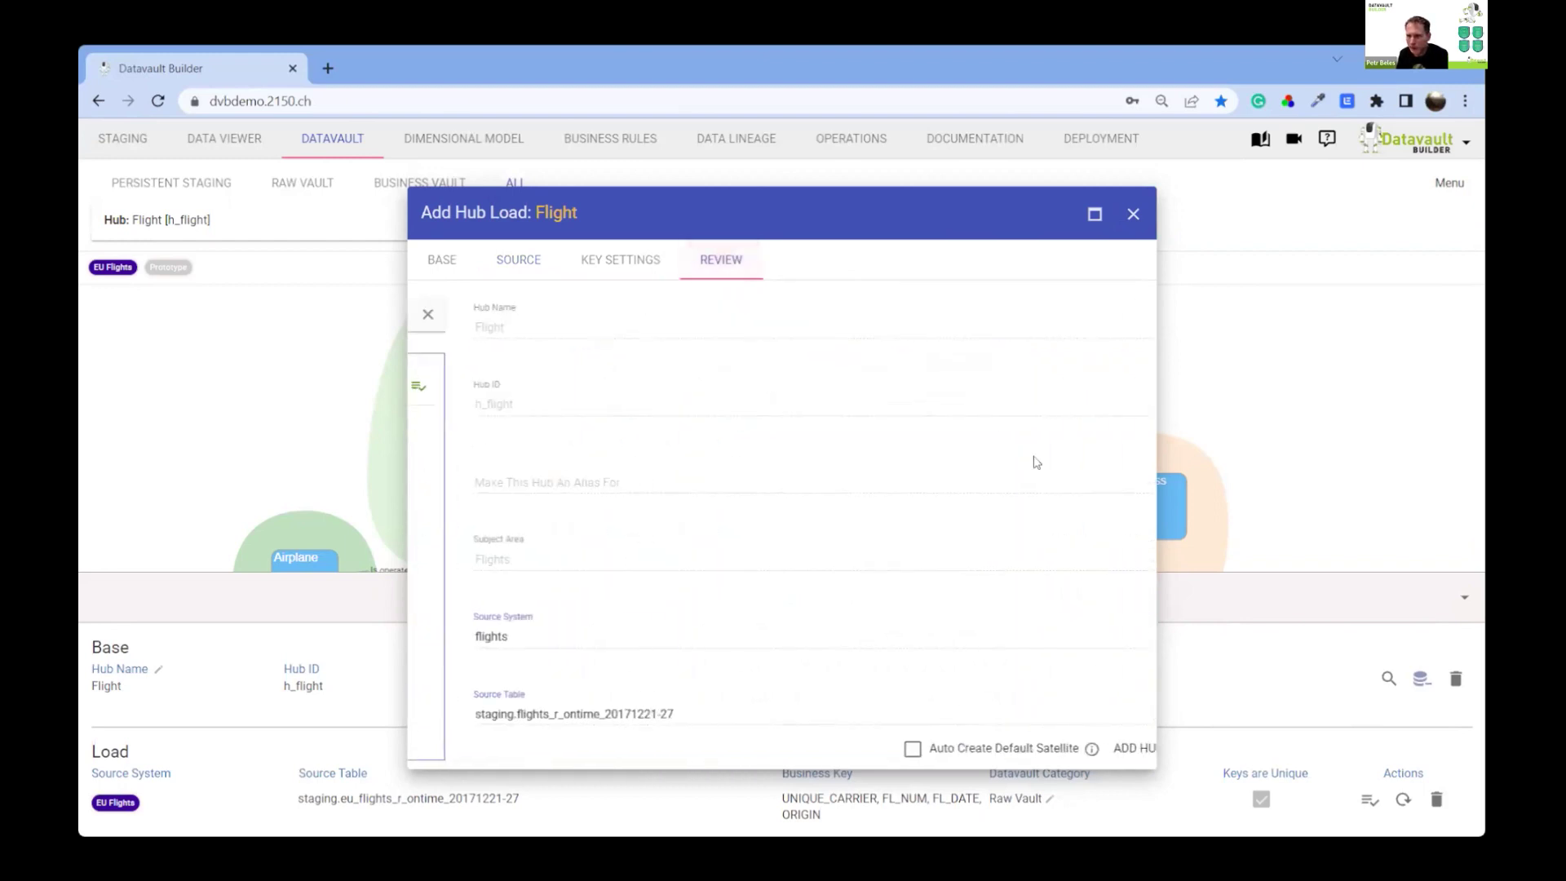
{"action": "left_click", "coordinate": [996, 748]}
{"action": "left_click", "coordinate": [1102, 748]}
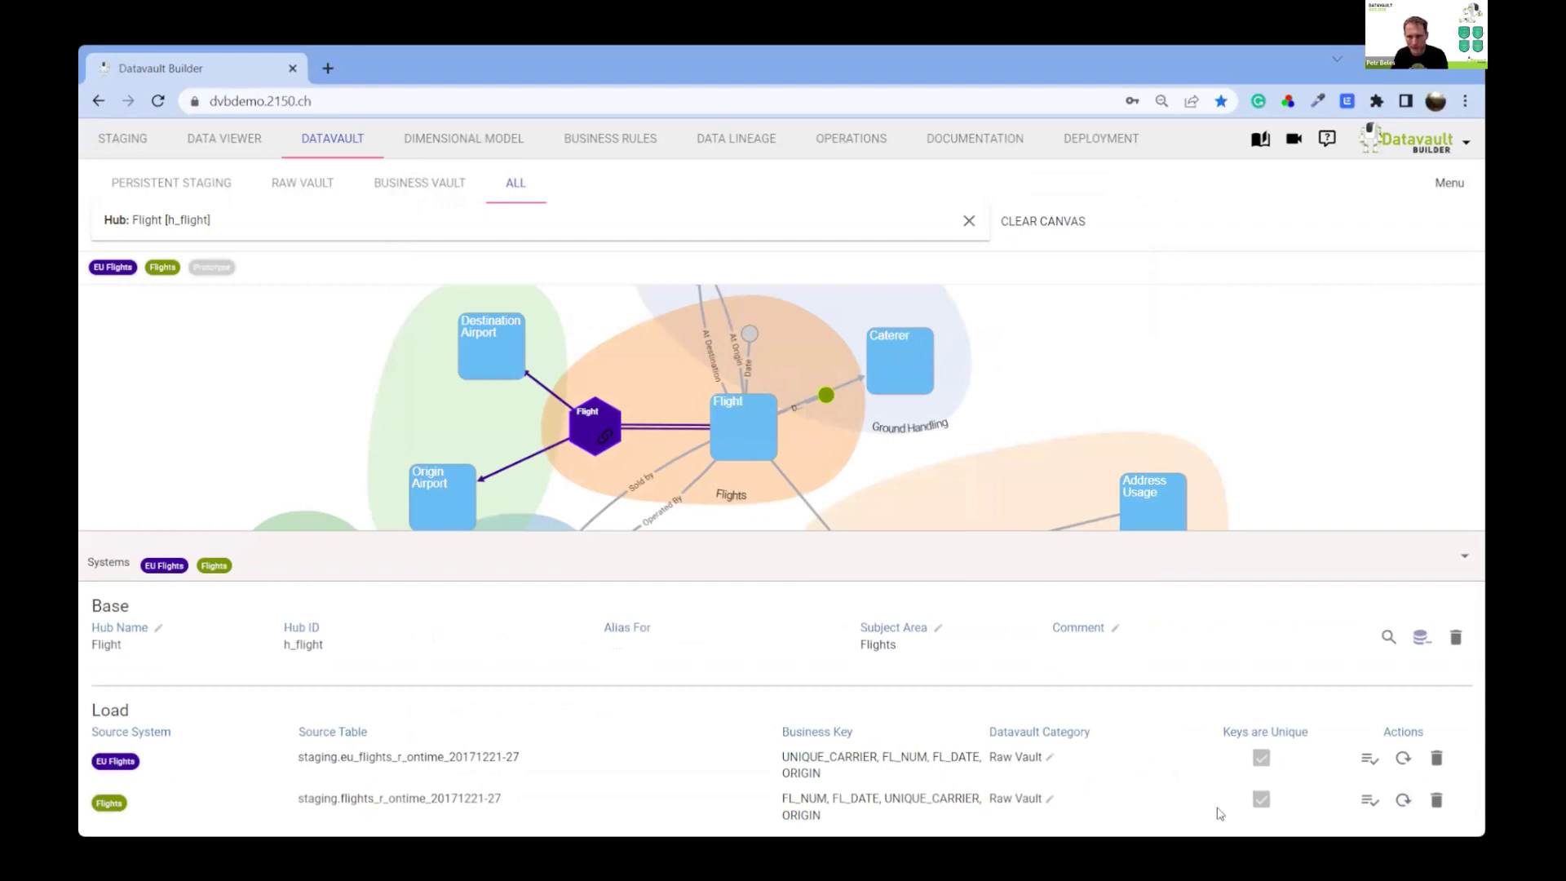
Run the Flight hub's load from the Flights source, set its default satellite apart on the canvas, and preview the hub data
{"action": "left_click", "coordinate": [1403, 800]}
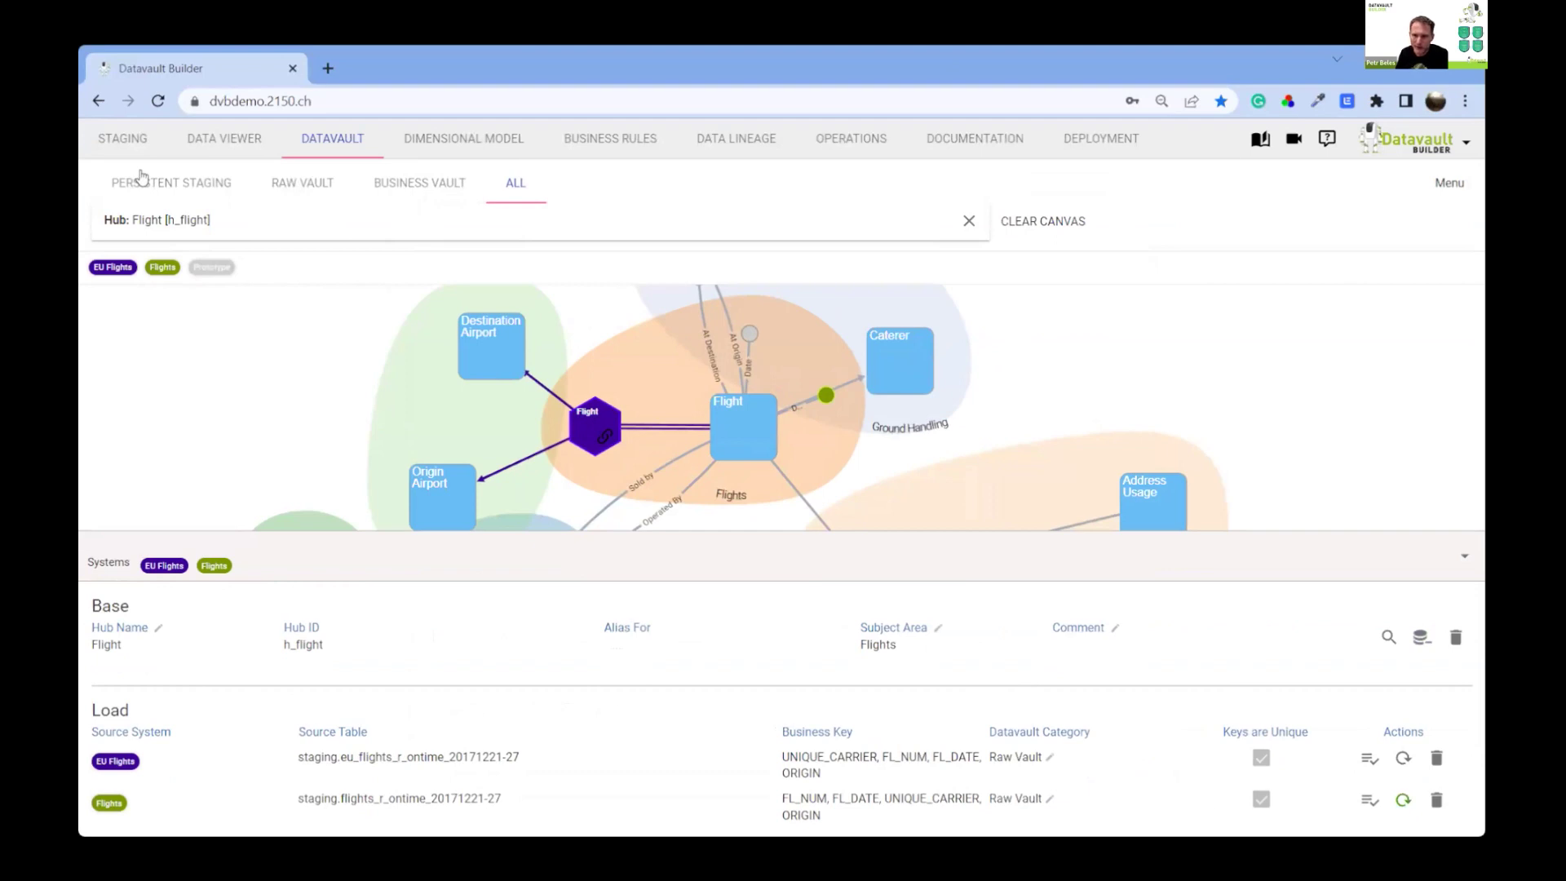
{"action": "left_click_drag", "start_coordinate": [826, 395], "coordinate": [857, 452]}
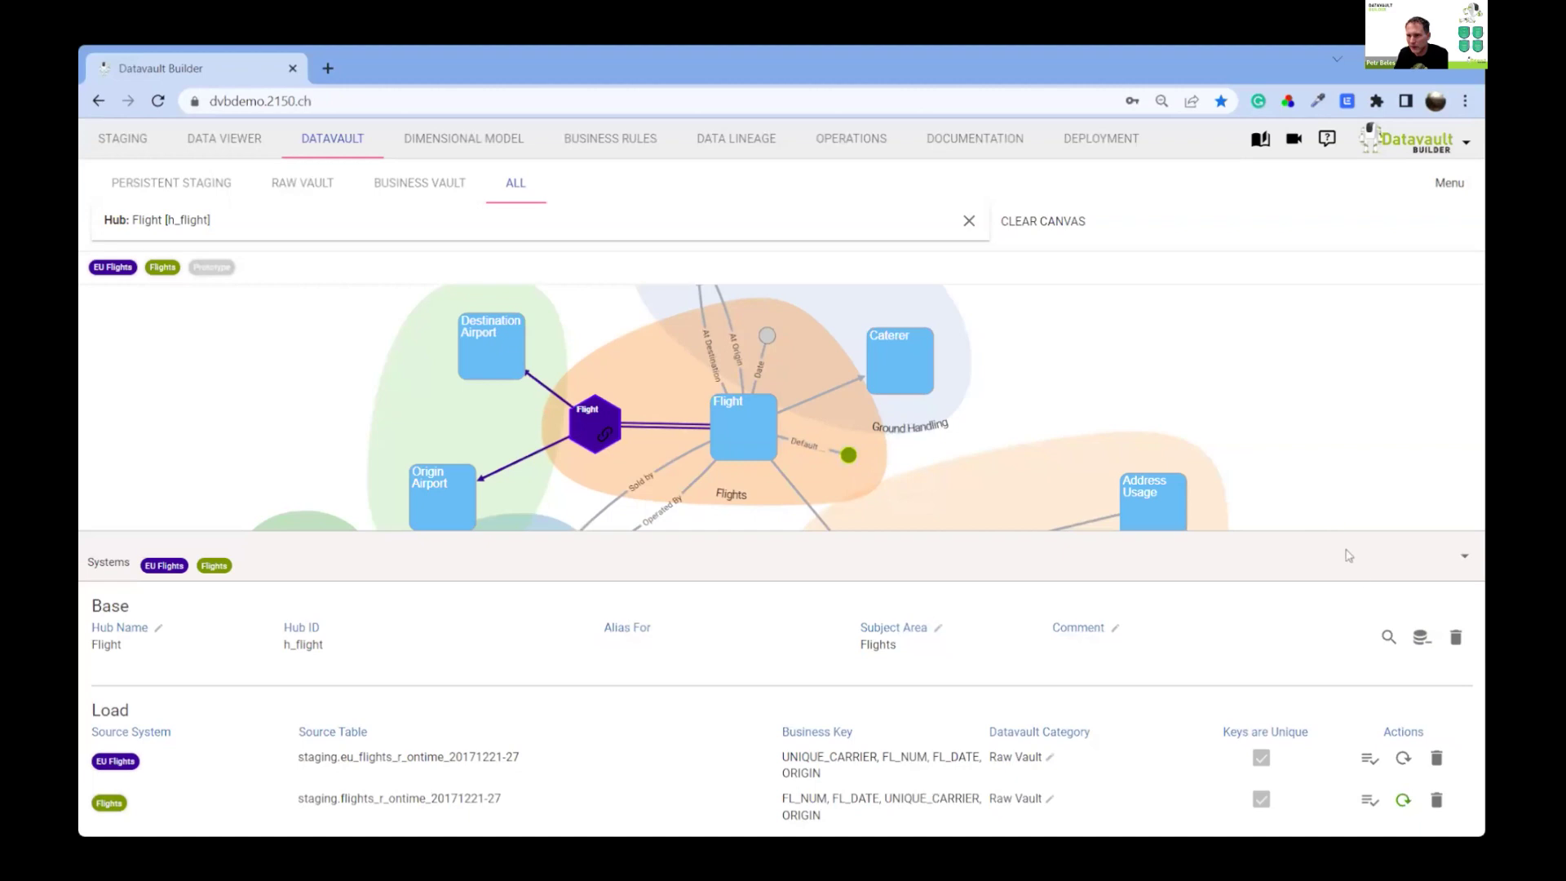
{"action": "left_click", "coordinate": [1388, 637]}
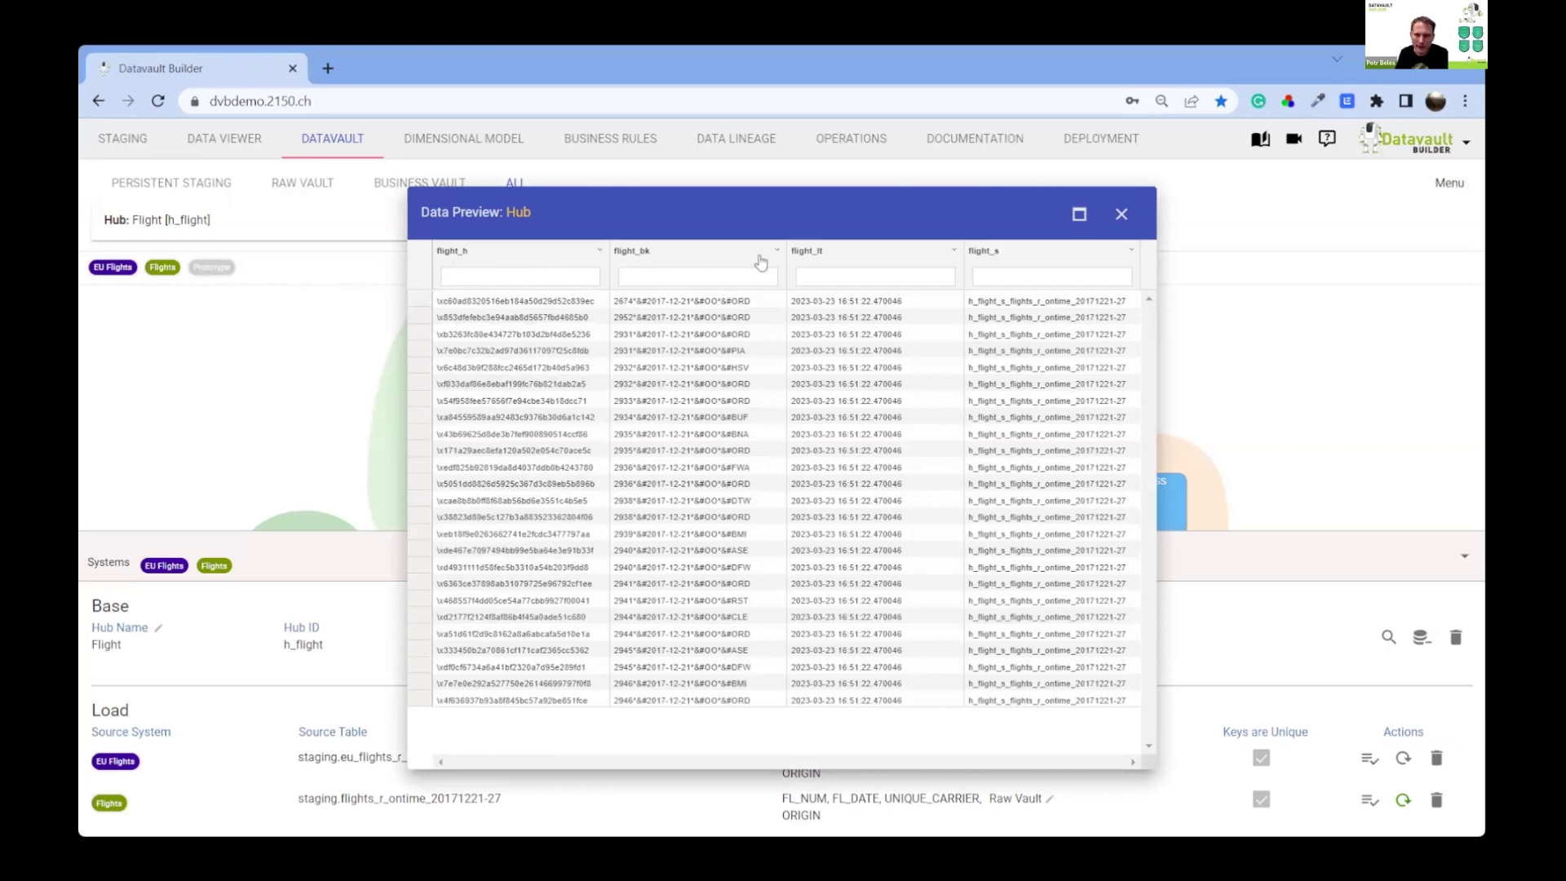
{"action": "left_click", "coordinate": [1122, 217]}
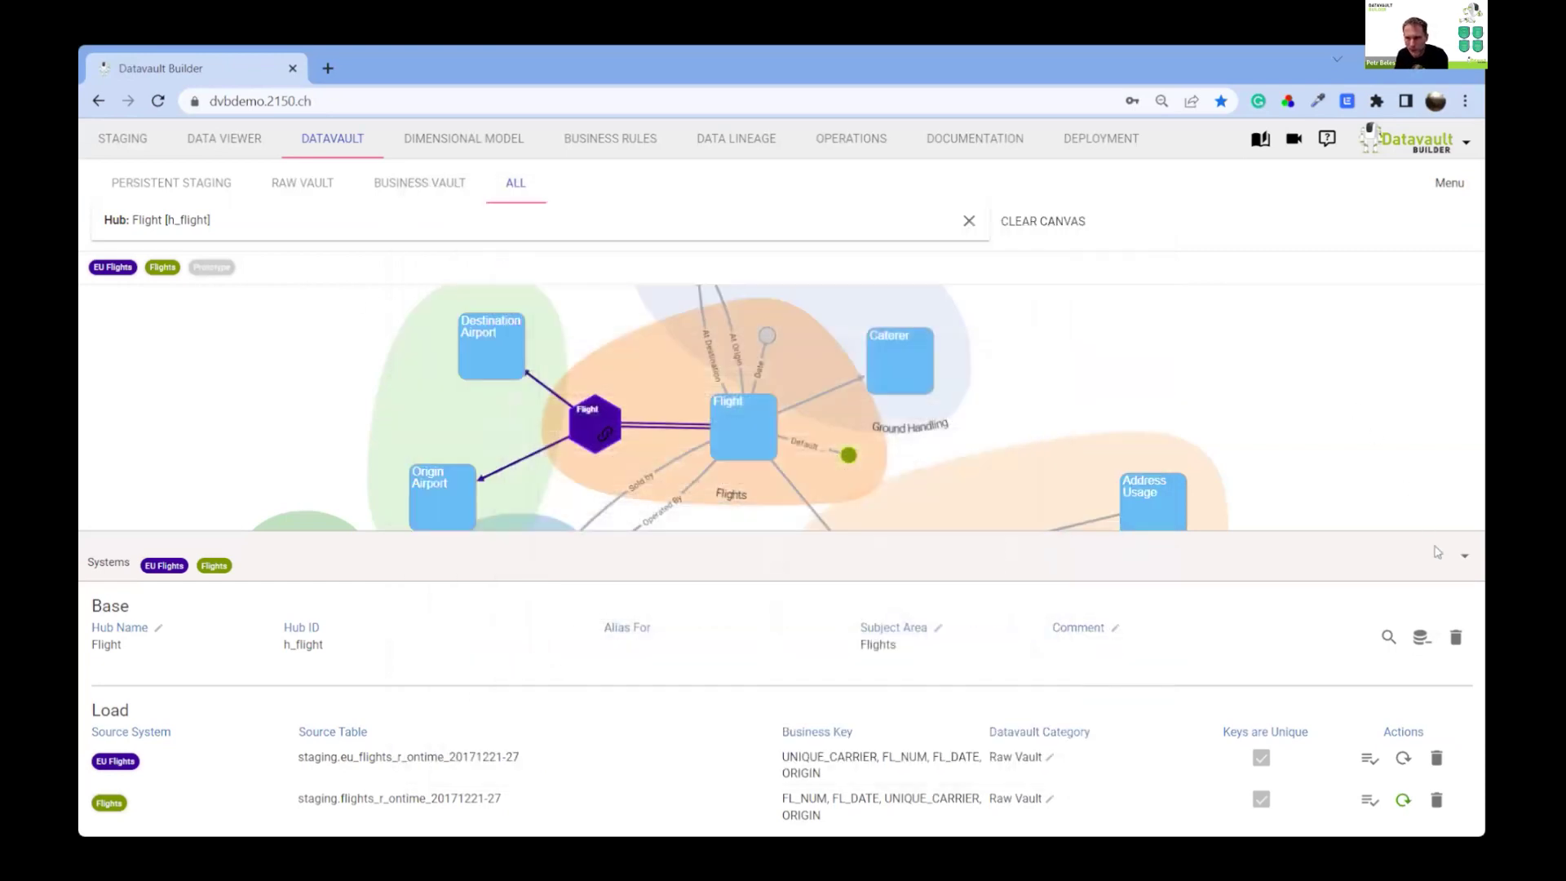
{"action": "left_click", "coordinate": [1464, 556]}
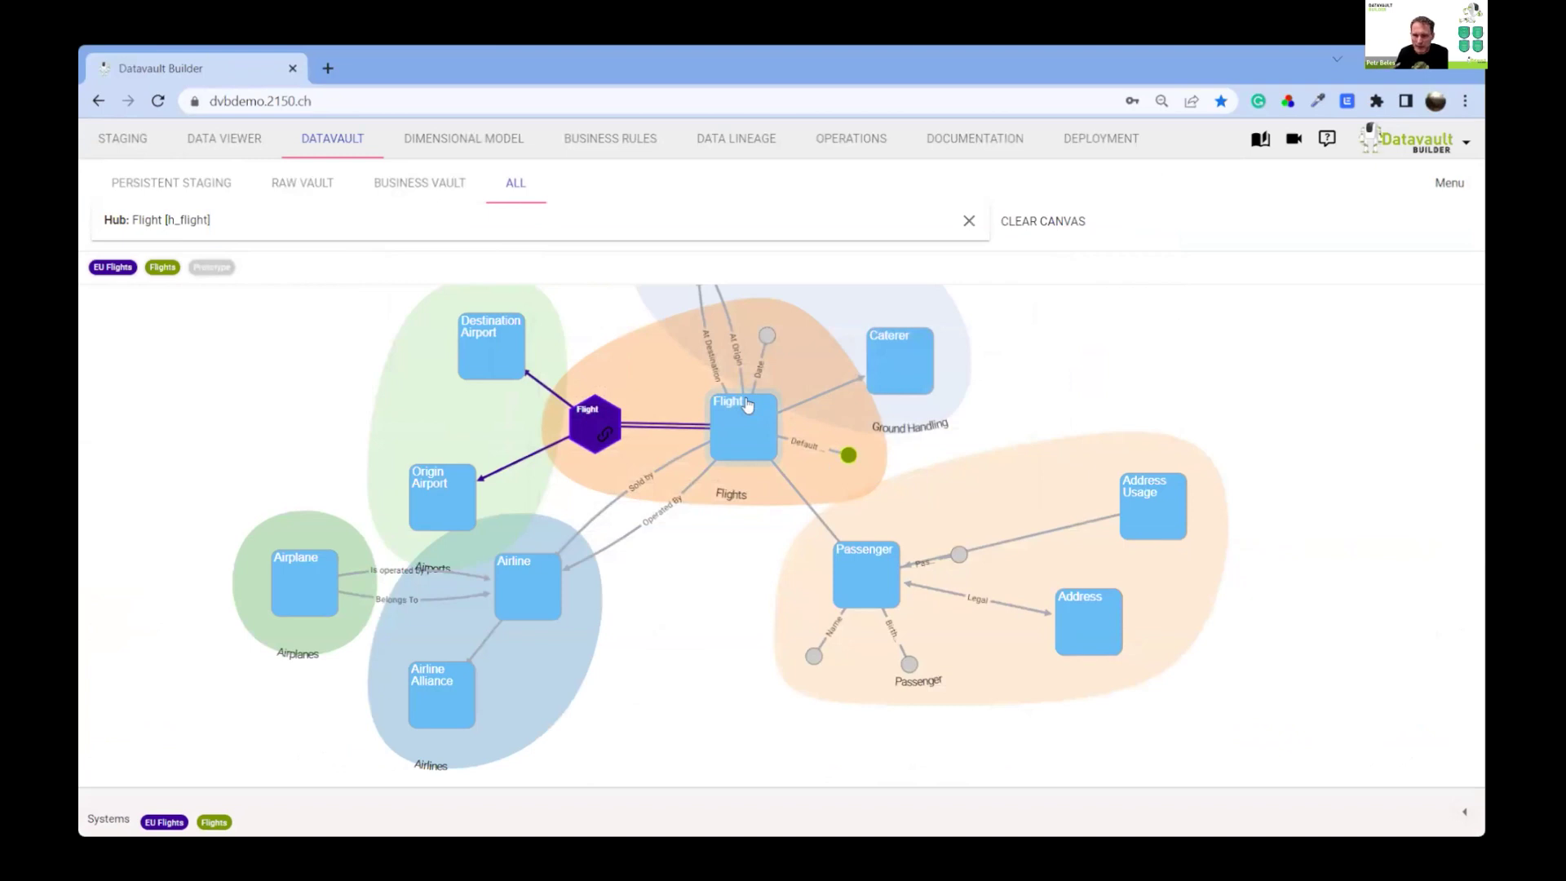
{"action": "left_click", "coordinate": [462, 140]}
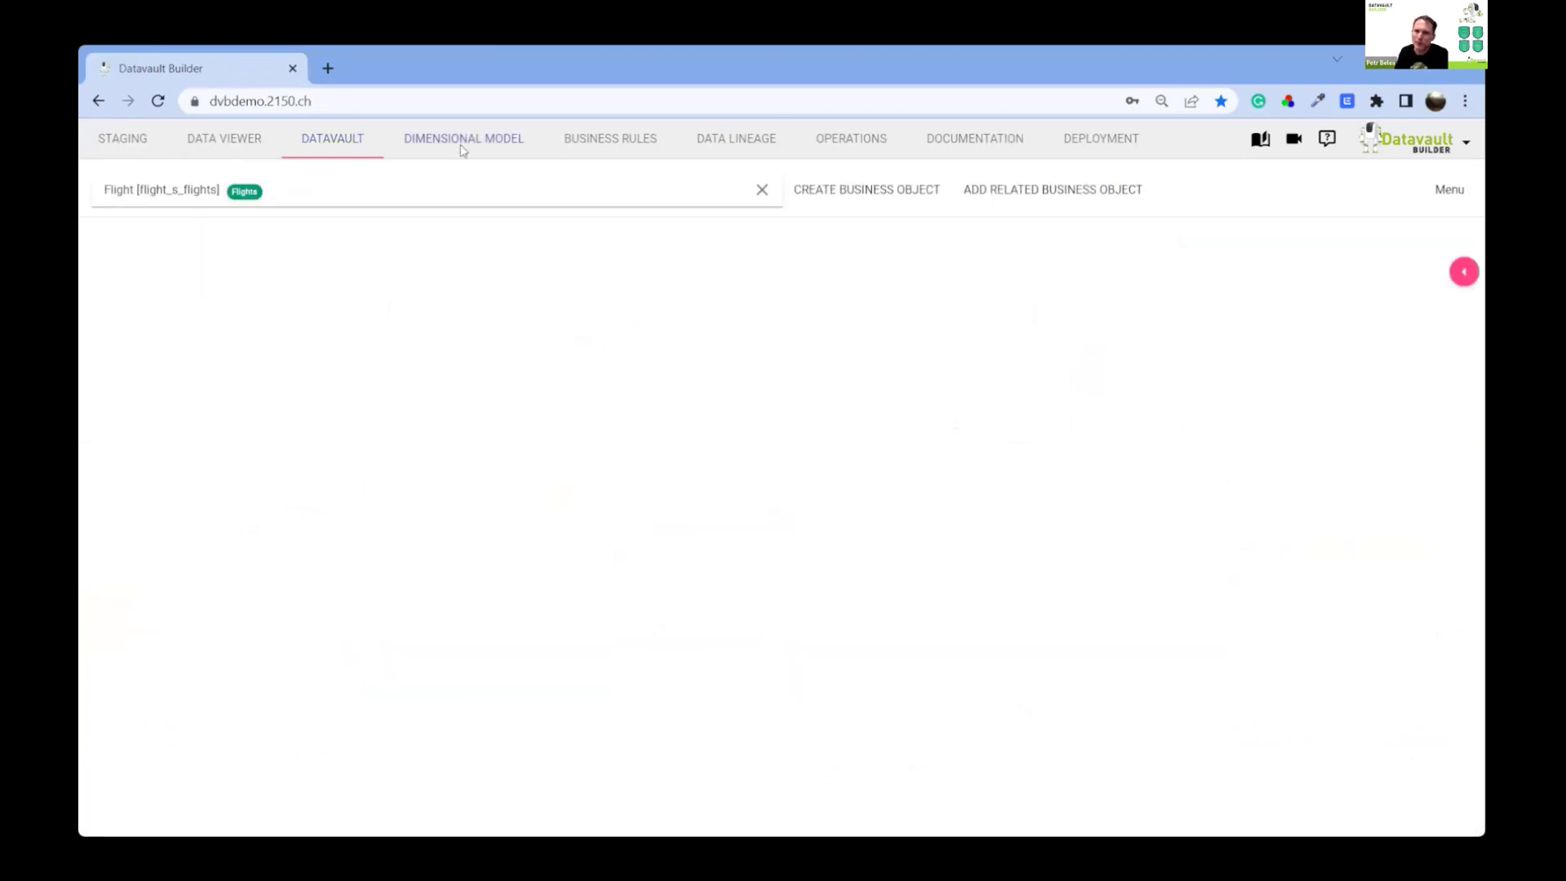
{"action": "left_click", "coordinate": [897, 189]}
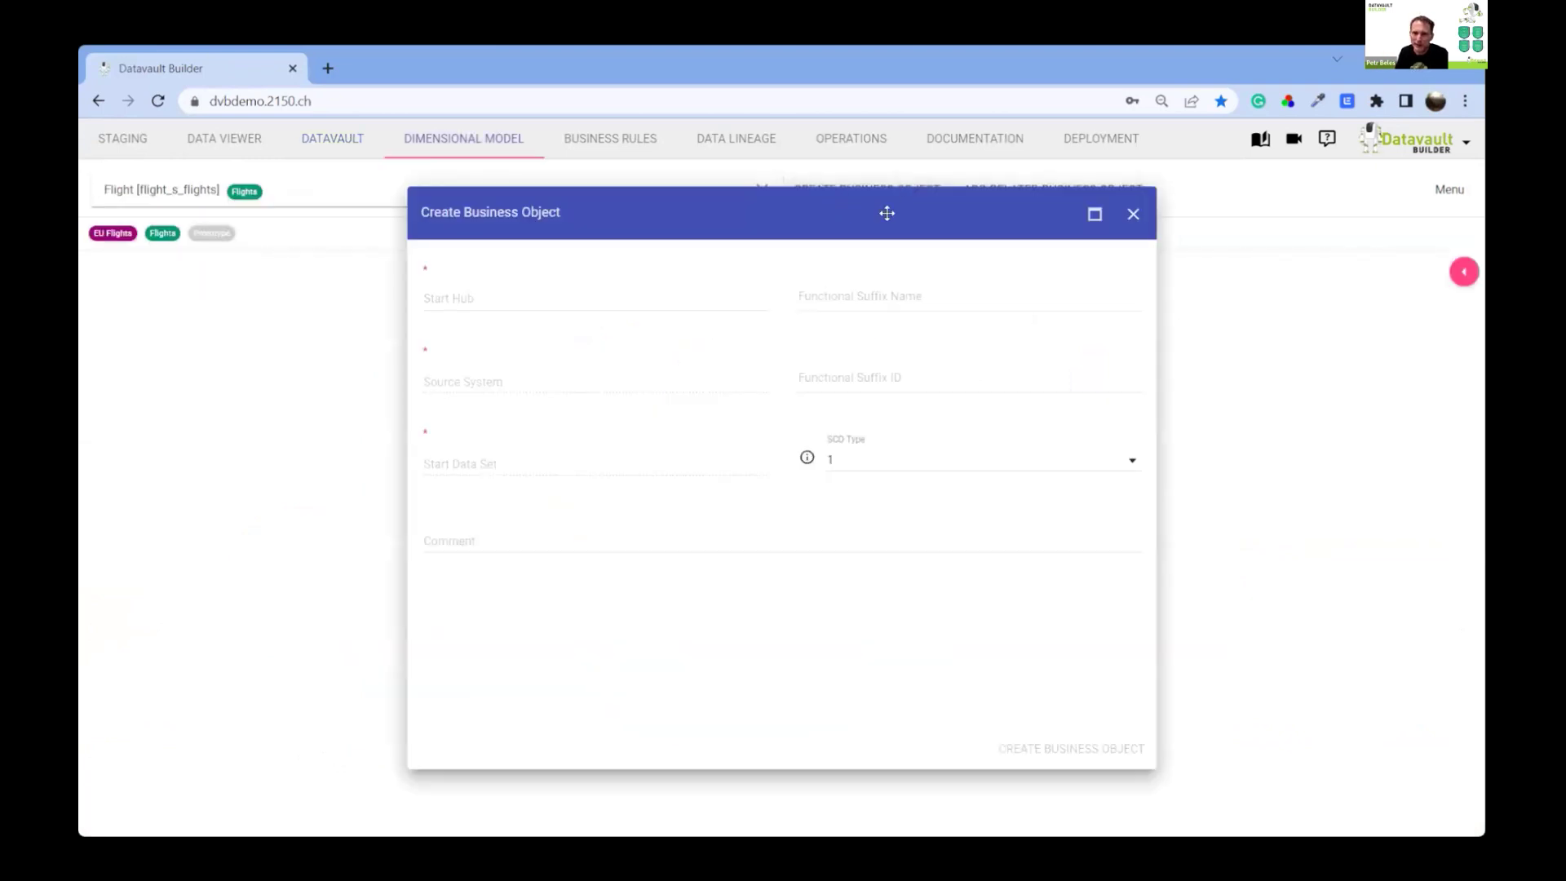
{"action": "left_click", "coordinate": [1132, 215]}
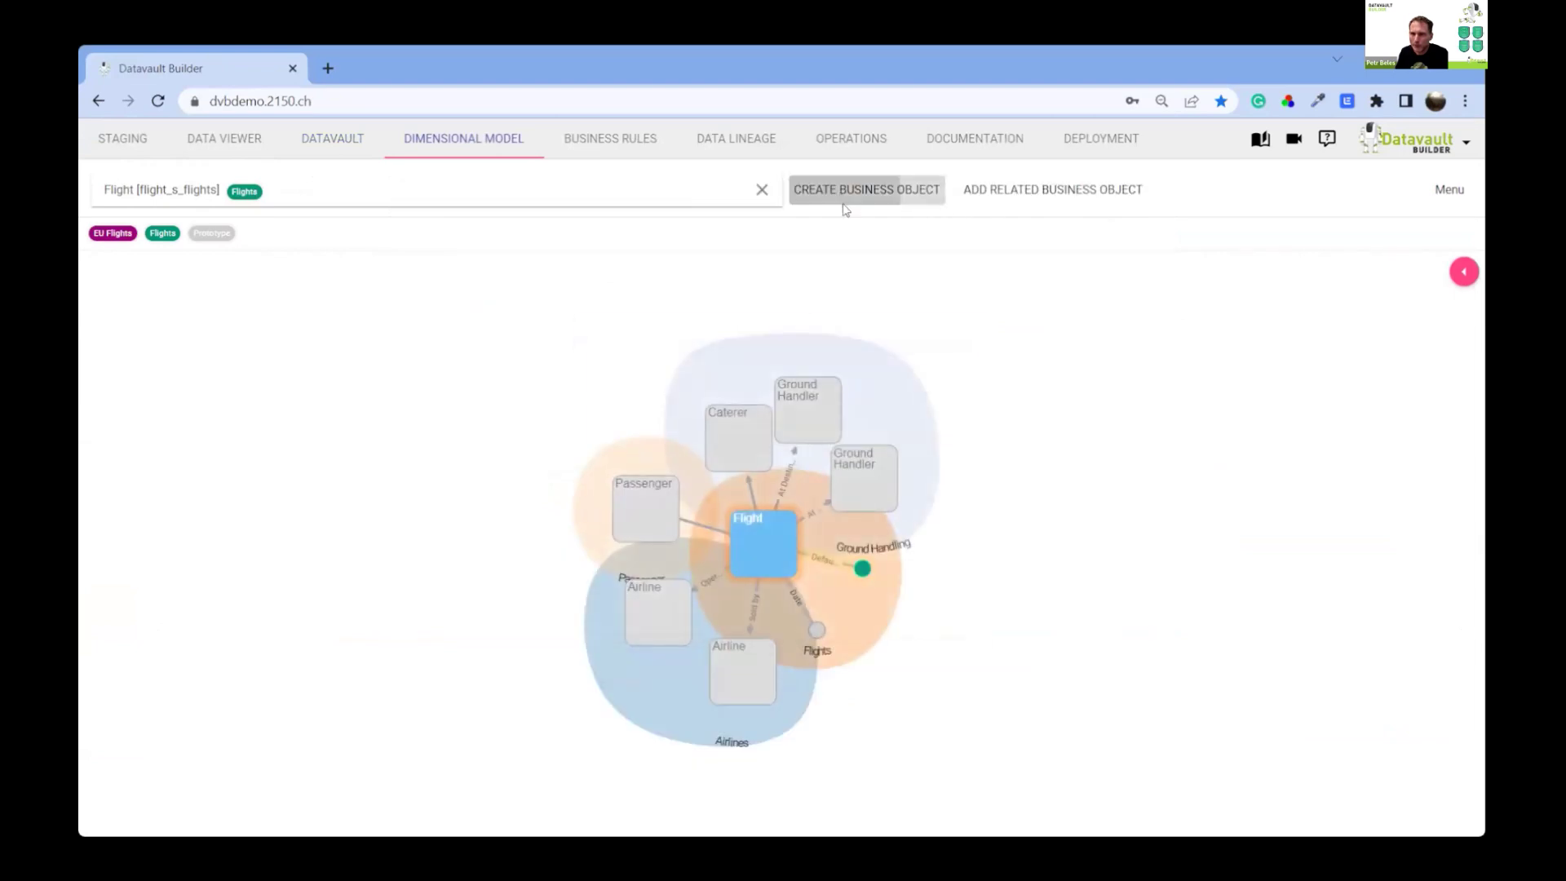
{"action": "left_click", "coordinate": [844, 205]}
{"action": "left_click", "coordinate": [596, 302]}
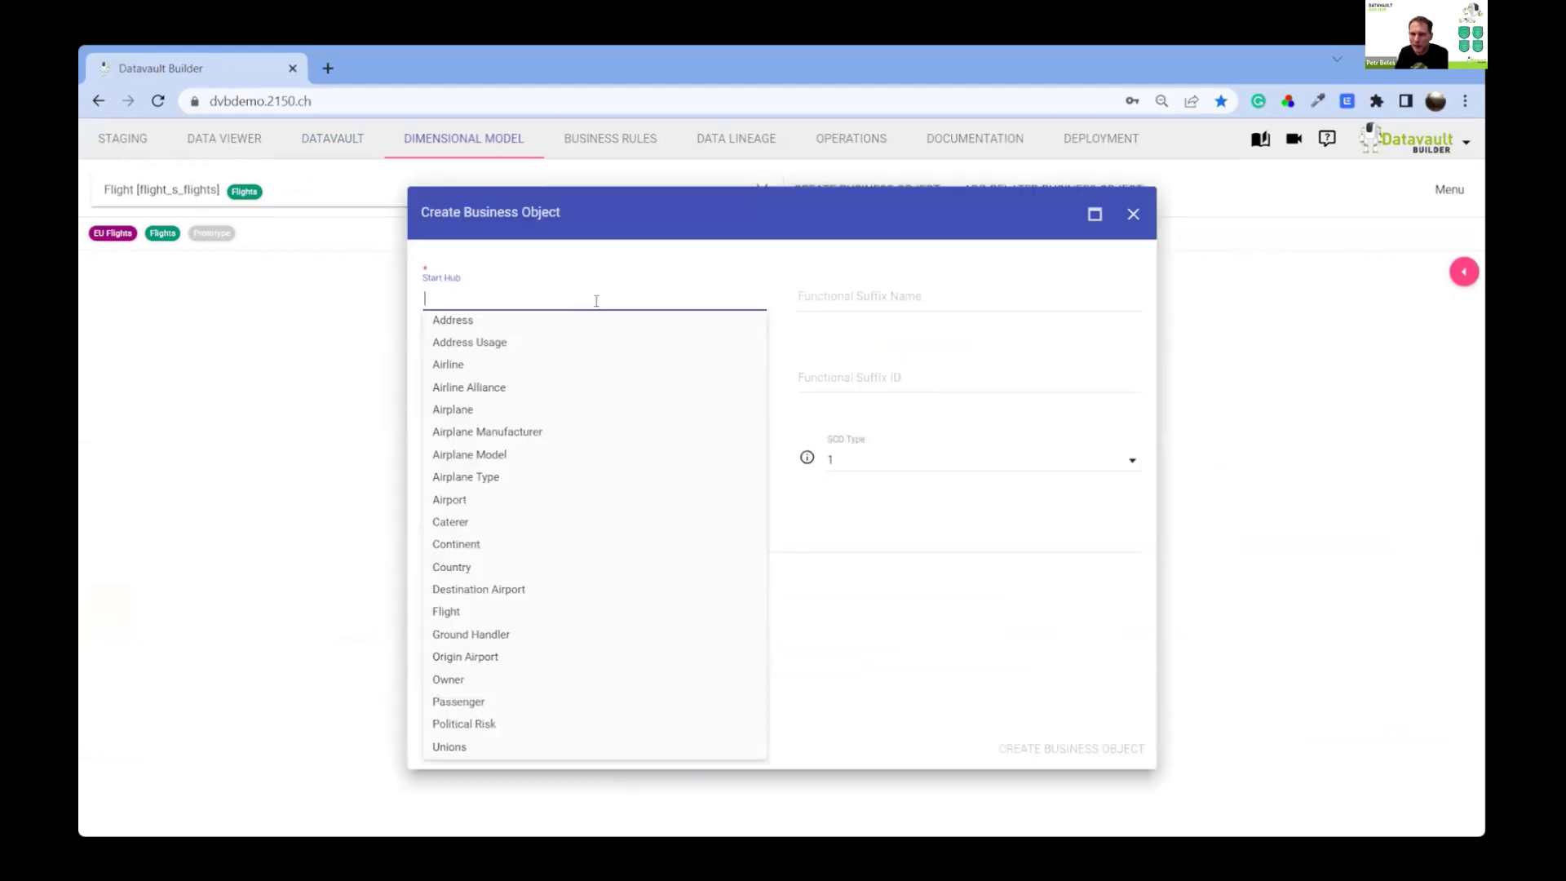
{"action": "left_click", "coordinate": [500, 612]}
{"action": "left_click", "coordinate": [570, 398]}
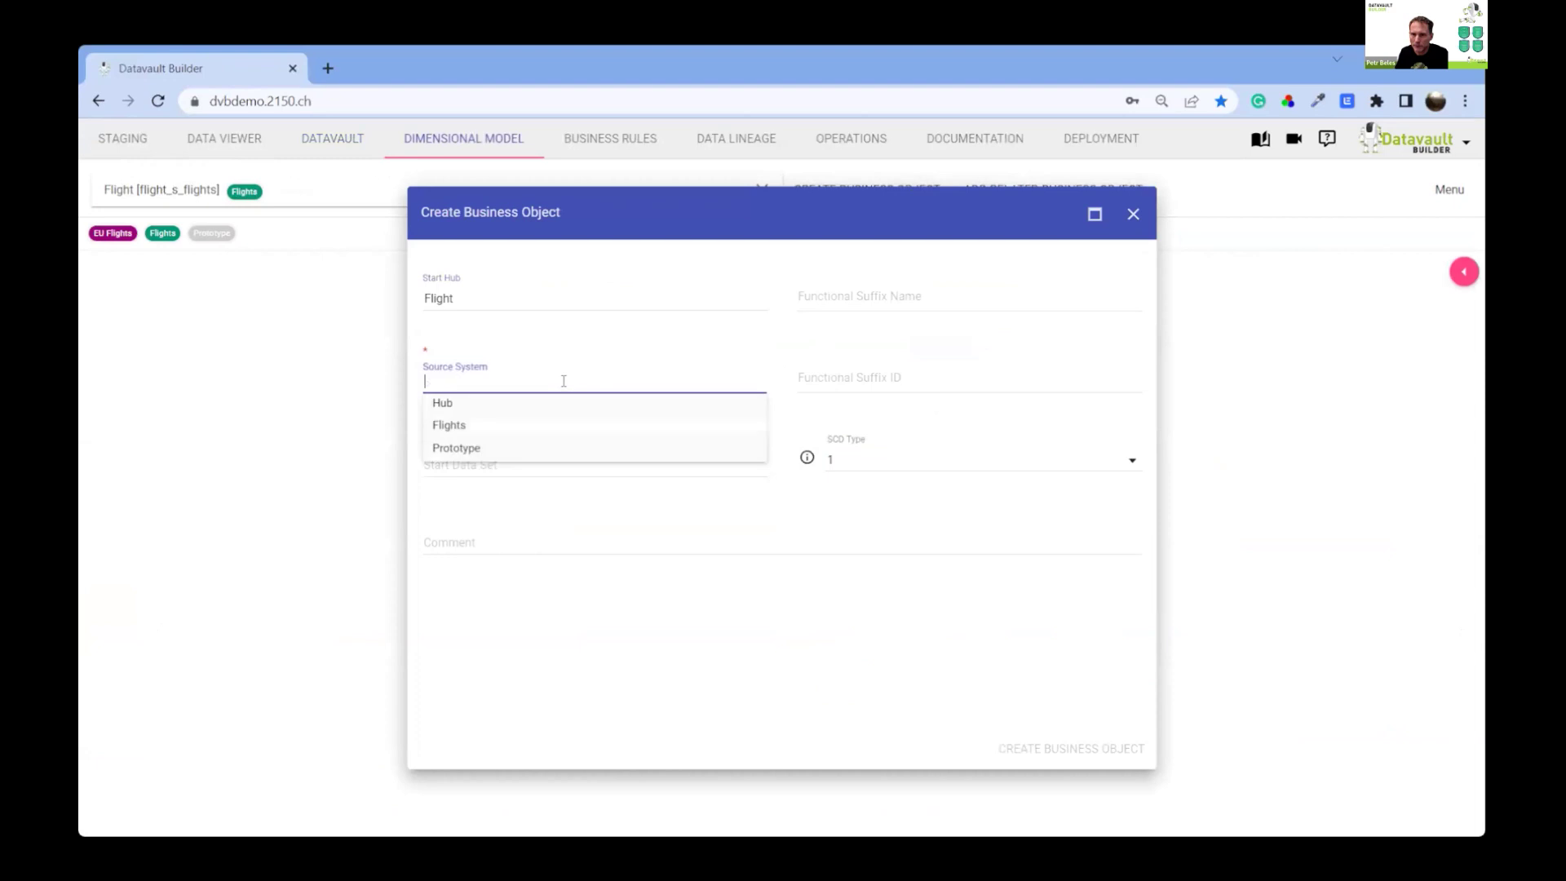
{"action": "left_click", "coordinate": [535, 428]}
{"action": "left_click", "coordinate": [542, 462]}
{"action": "left_click", "coordinate": [546, 494]}
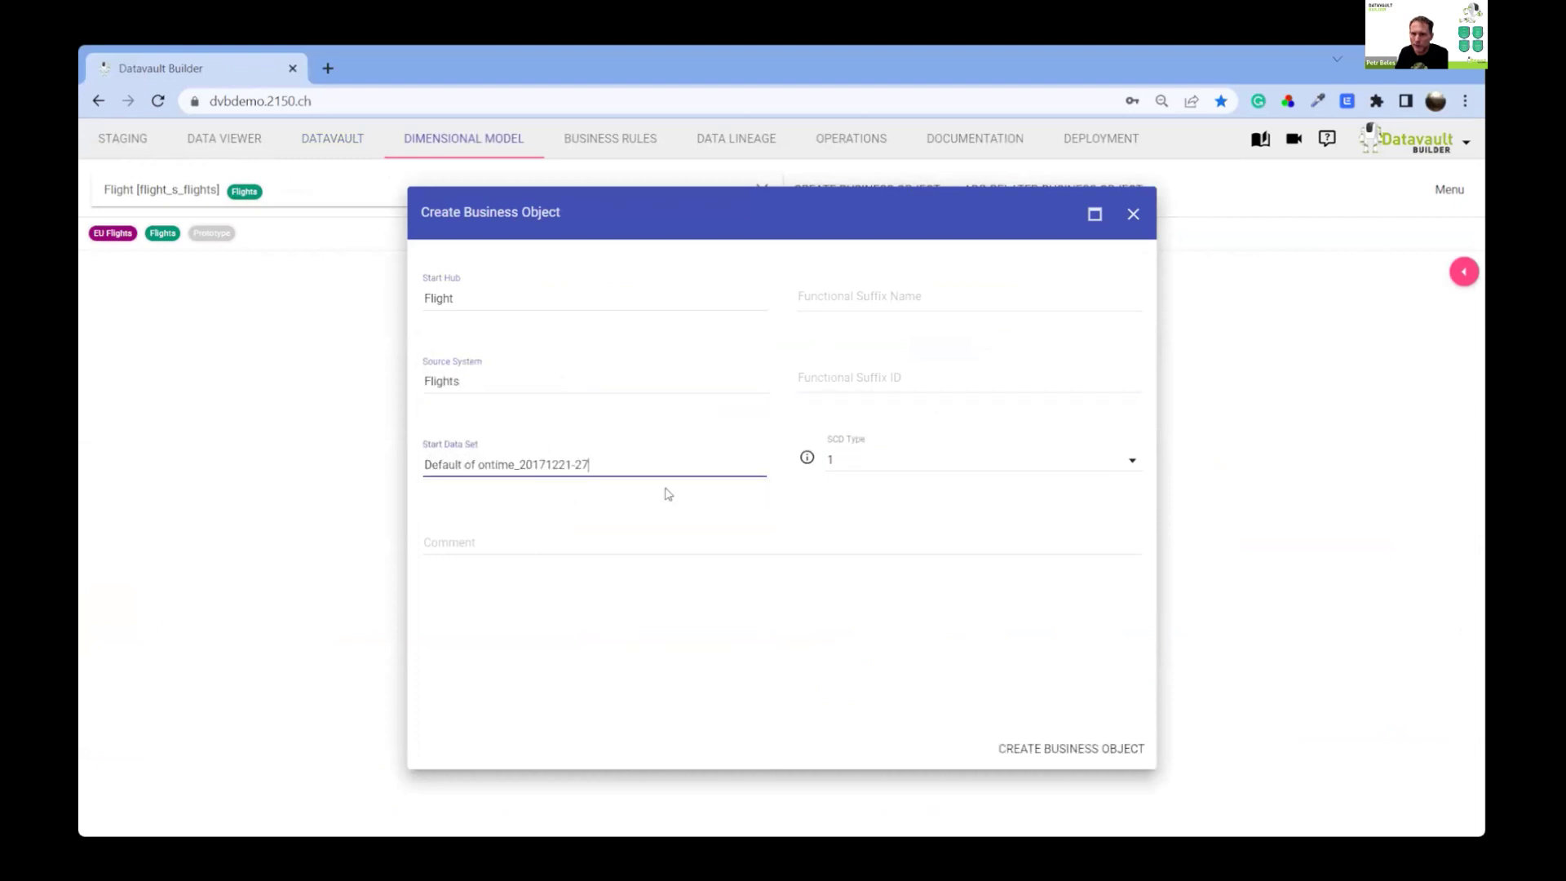
{"action": "left_click", "coordinate": [1063, 754]}
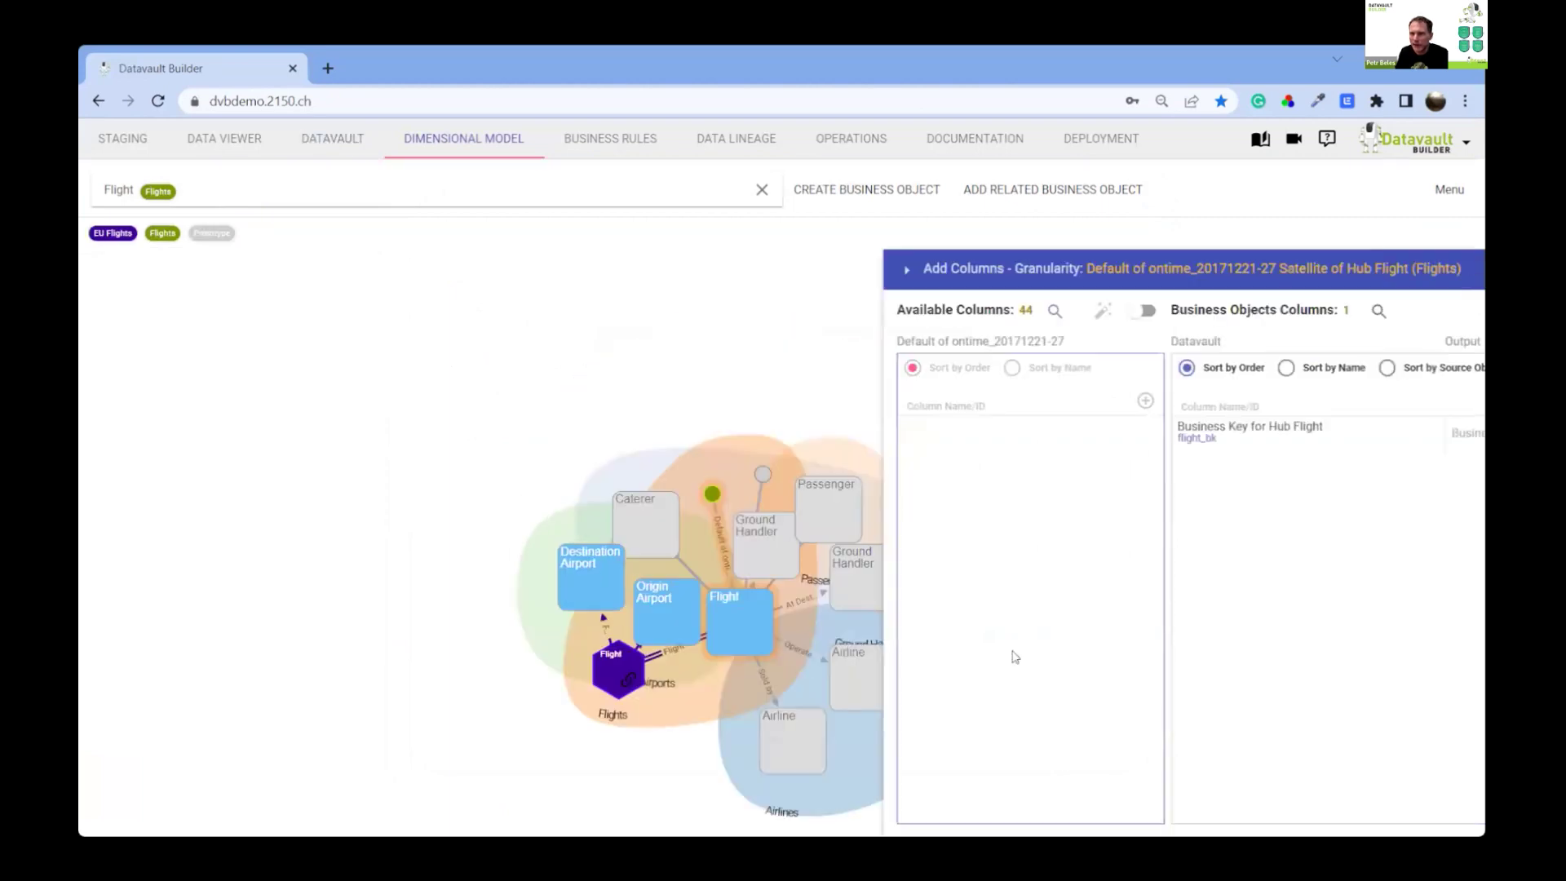
Add the MONTH, FL_DATE, AIRLINE_ID and TAIL_NUM columns to the Flight business object and preview its data
{"action": "left_click_drag", "start_coordinate": [677, 569], "coordinate": [1016, 562]}
{"action": "left_click_drag", "start_coordinate": [795, 640], "coordinate": [1032, 613]}
{"action": "left_click_drag", "start_coordinate": [799, 677], "coordinate": [1084, 571]}
{"action": "left_click_drag", "start_coordinate": [775, 712], "coordinate": [1015, 693]}
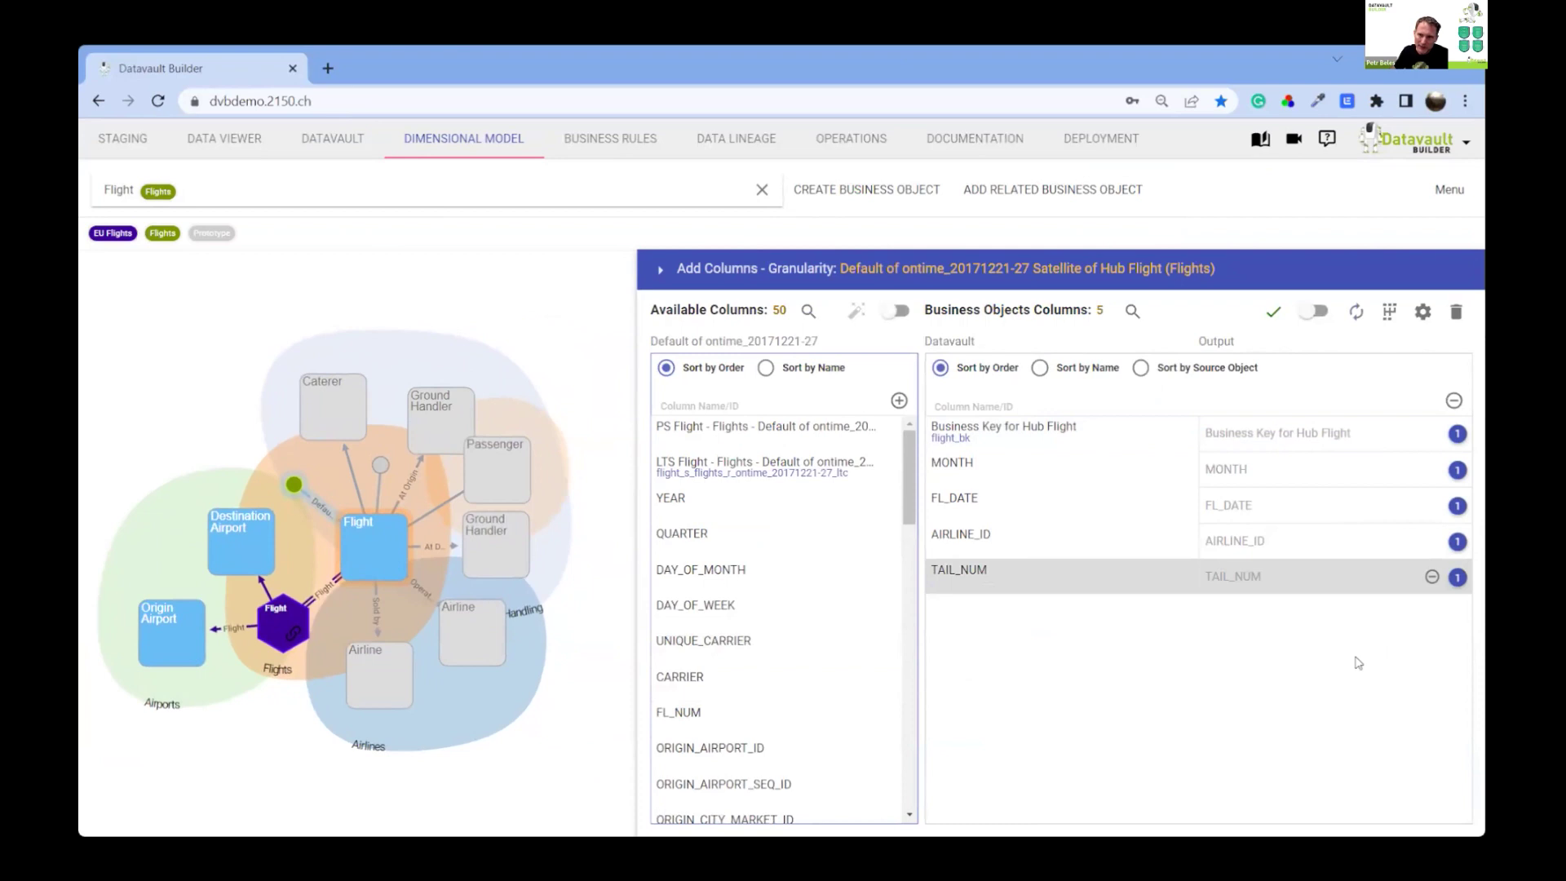
{"action": "left_click", "coordinate": [1132, 311]}
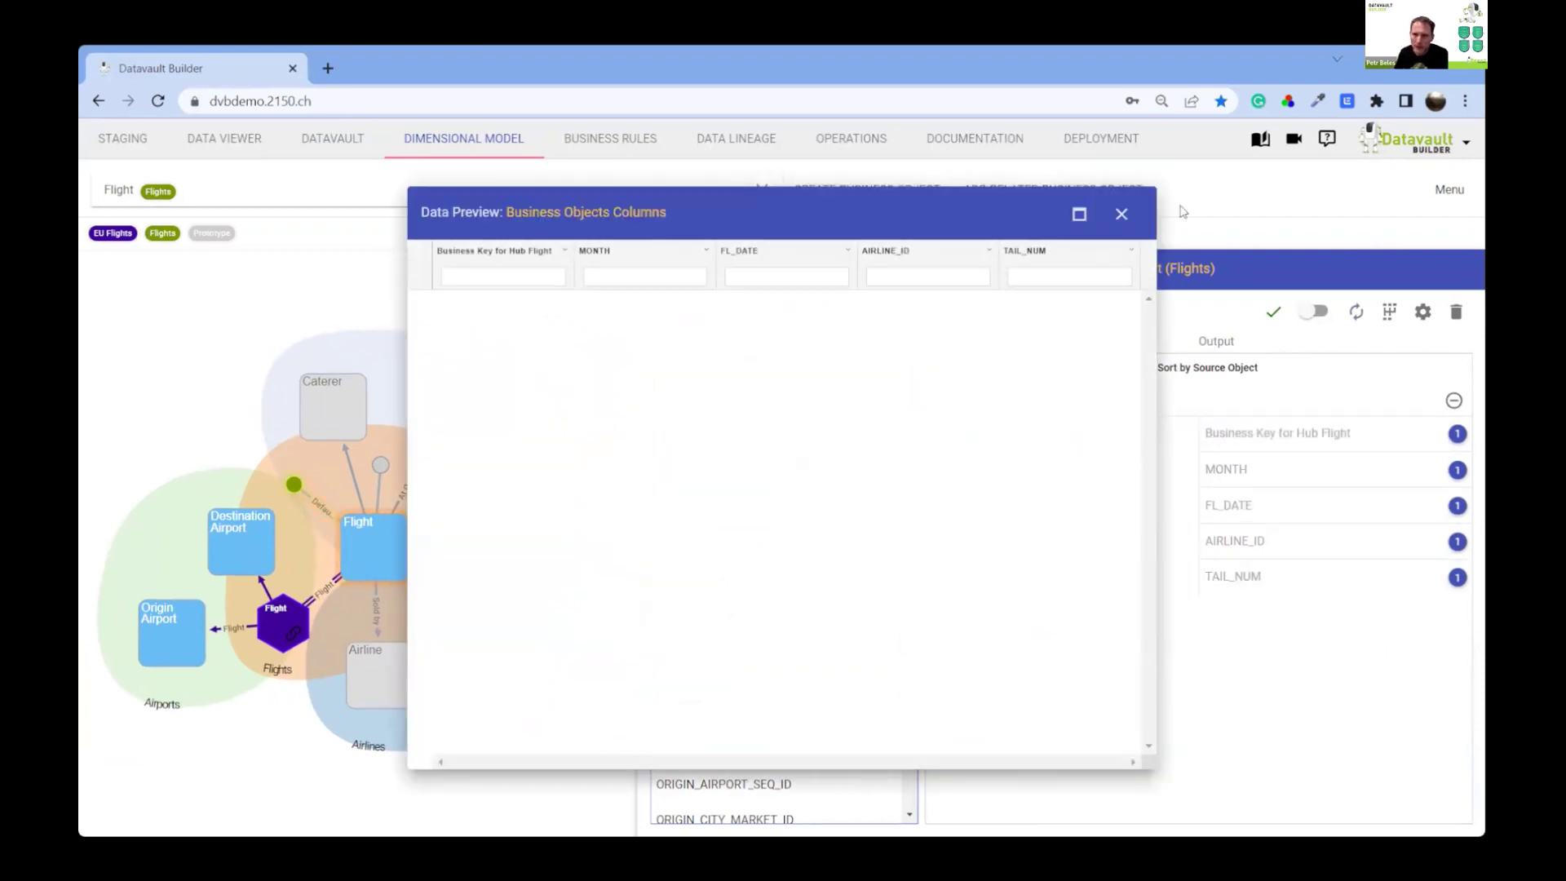
{"action": "left_click", "coordinate": [1121, 213]}
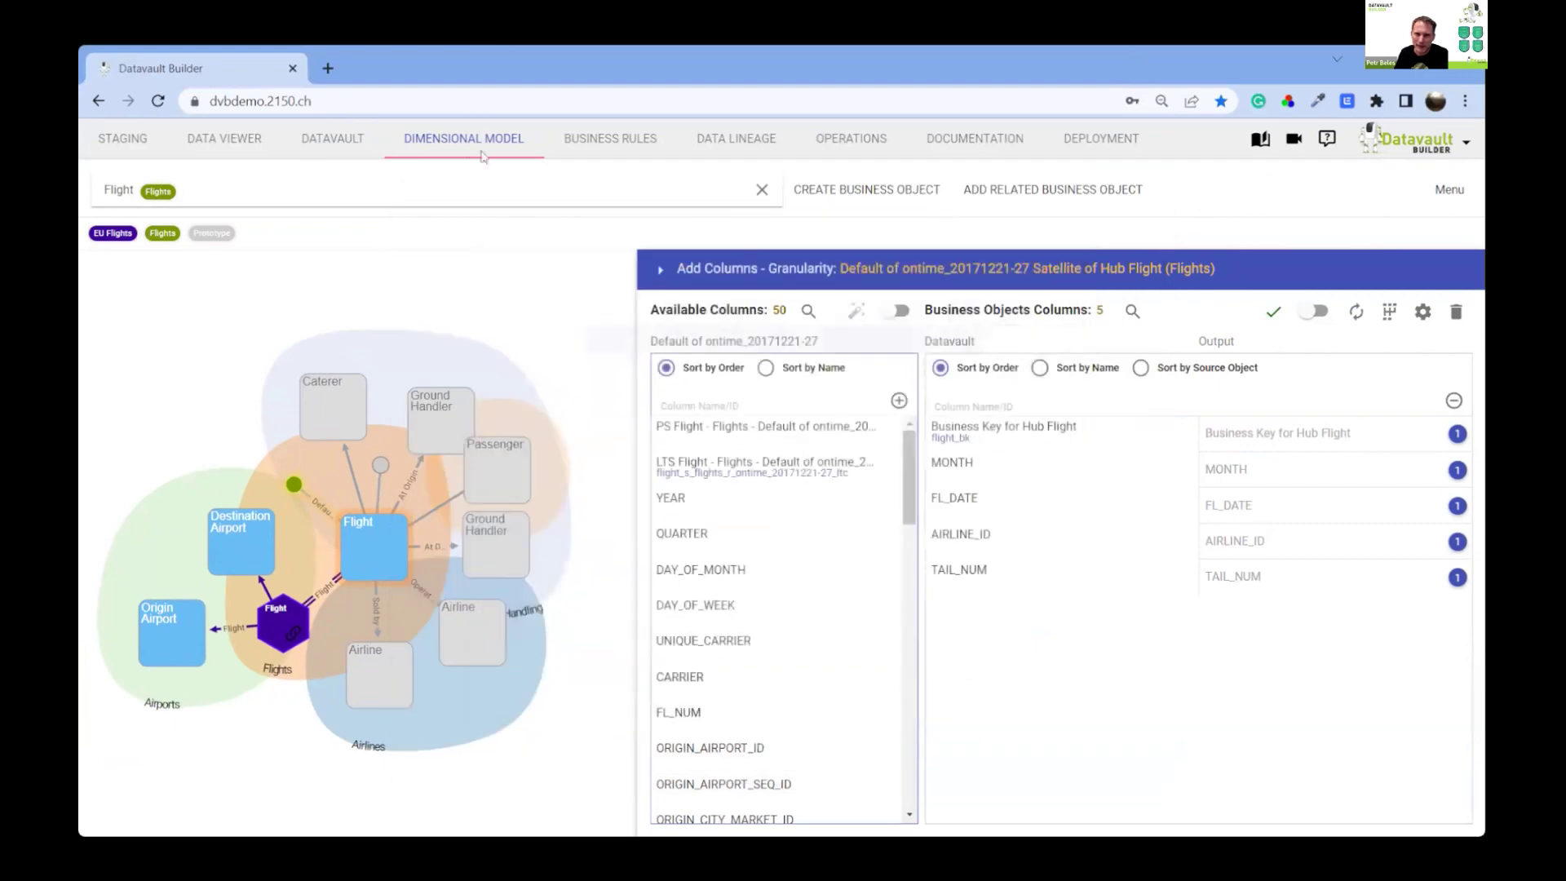
{"action": "left_click", "coordinate": [343, 140]}
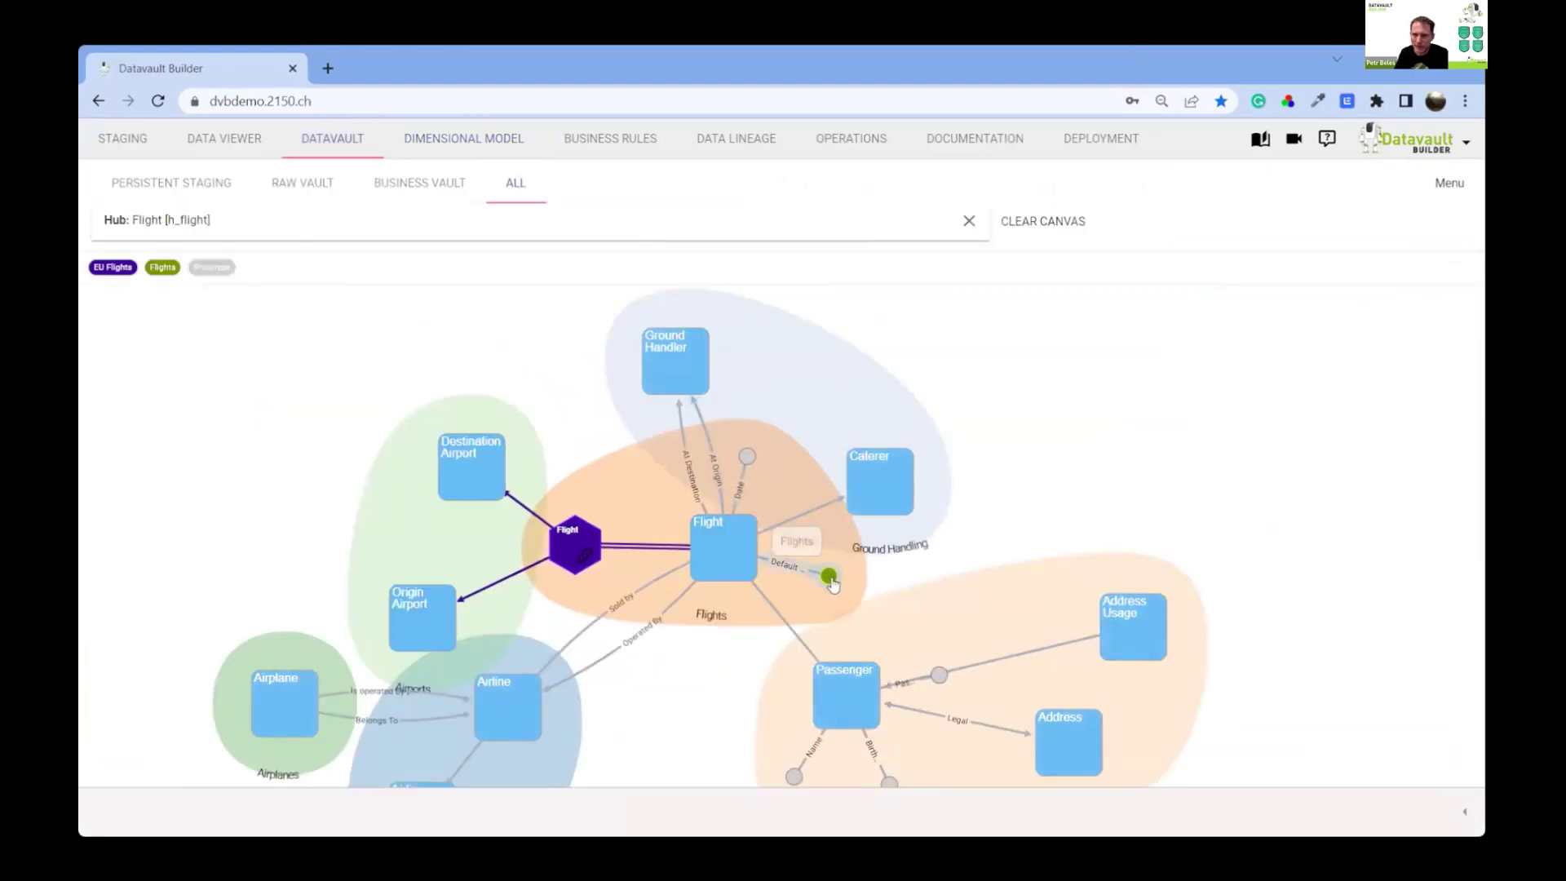
{"action": "left_click", "coordinate": [1193, 801]}
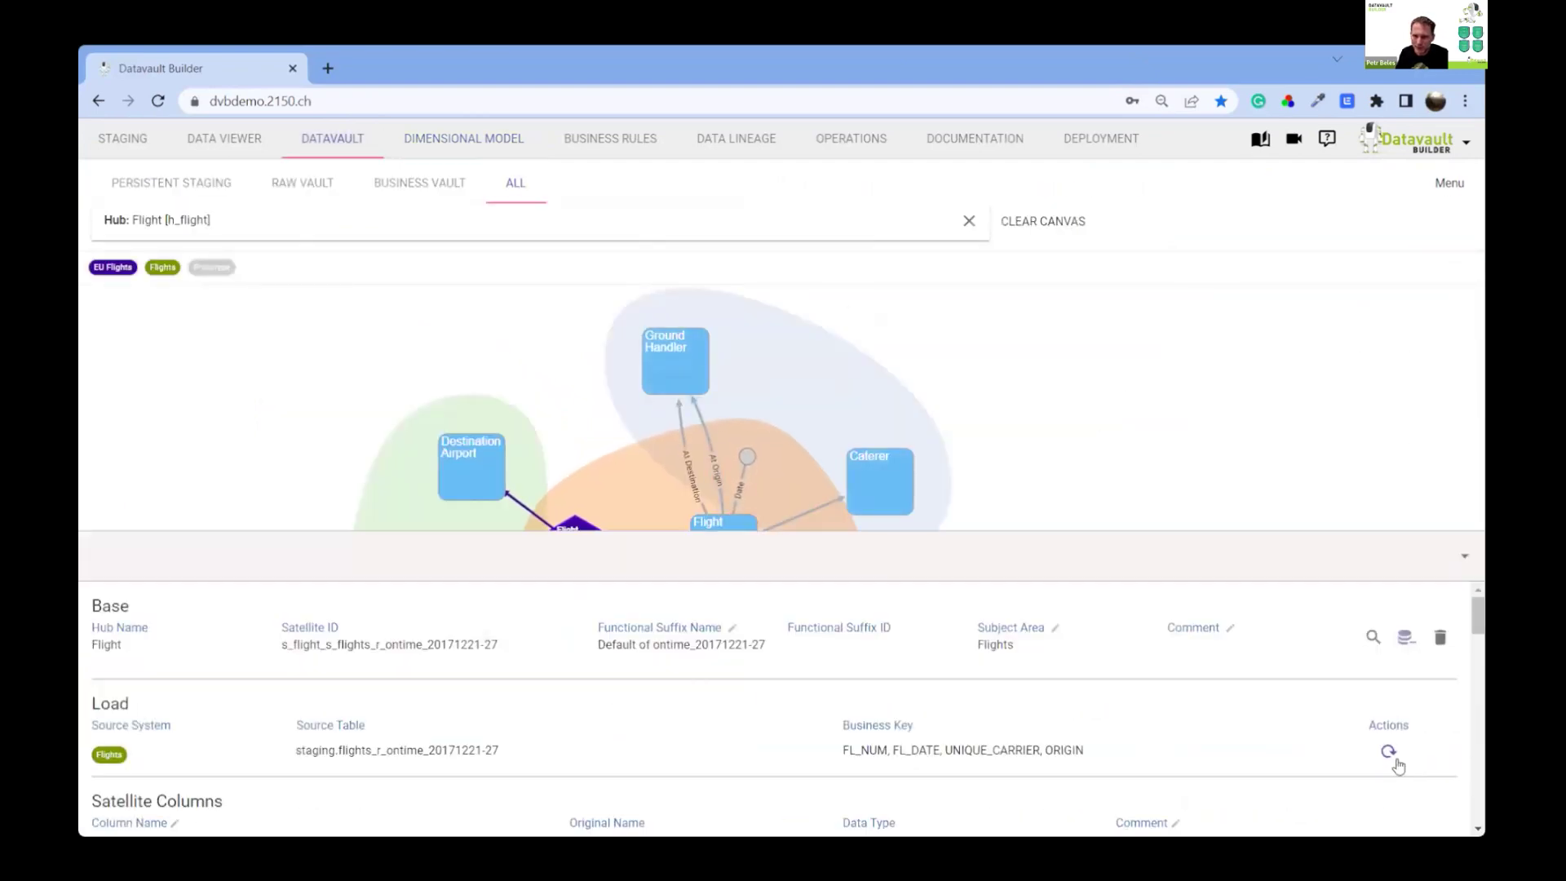
{"action": "left_click", "coordinate": [1388, 750]}
Preview the Flight business object's columns in the dimensional model to check the loaded data
{"action": "left_click", "coordinate": [466, 141]}
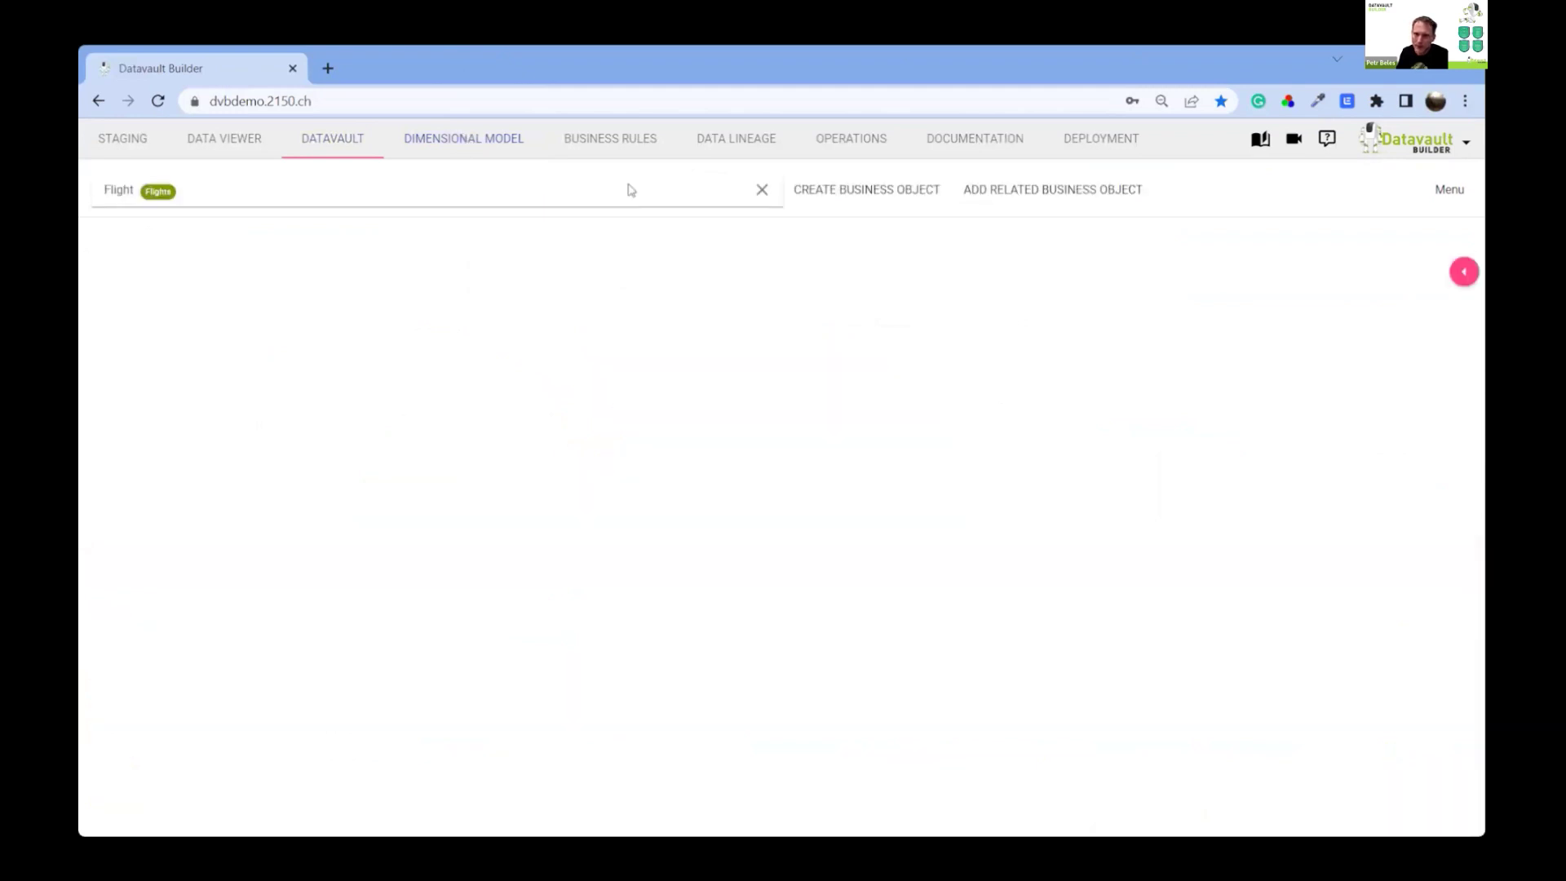
{"action": "left_click", "coordinate": [1462, 270]}
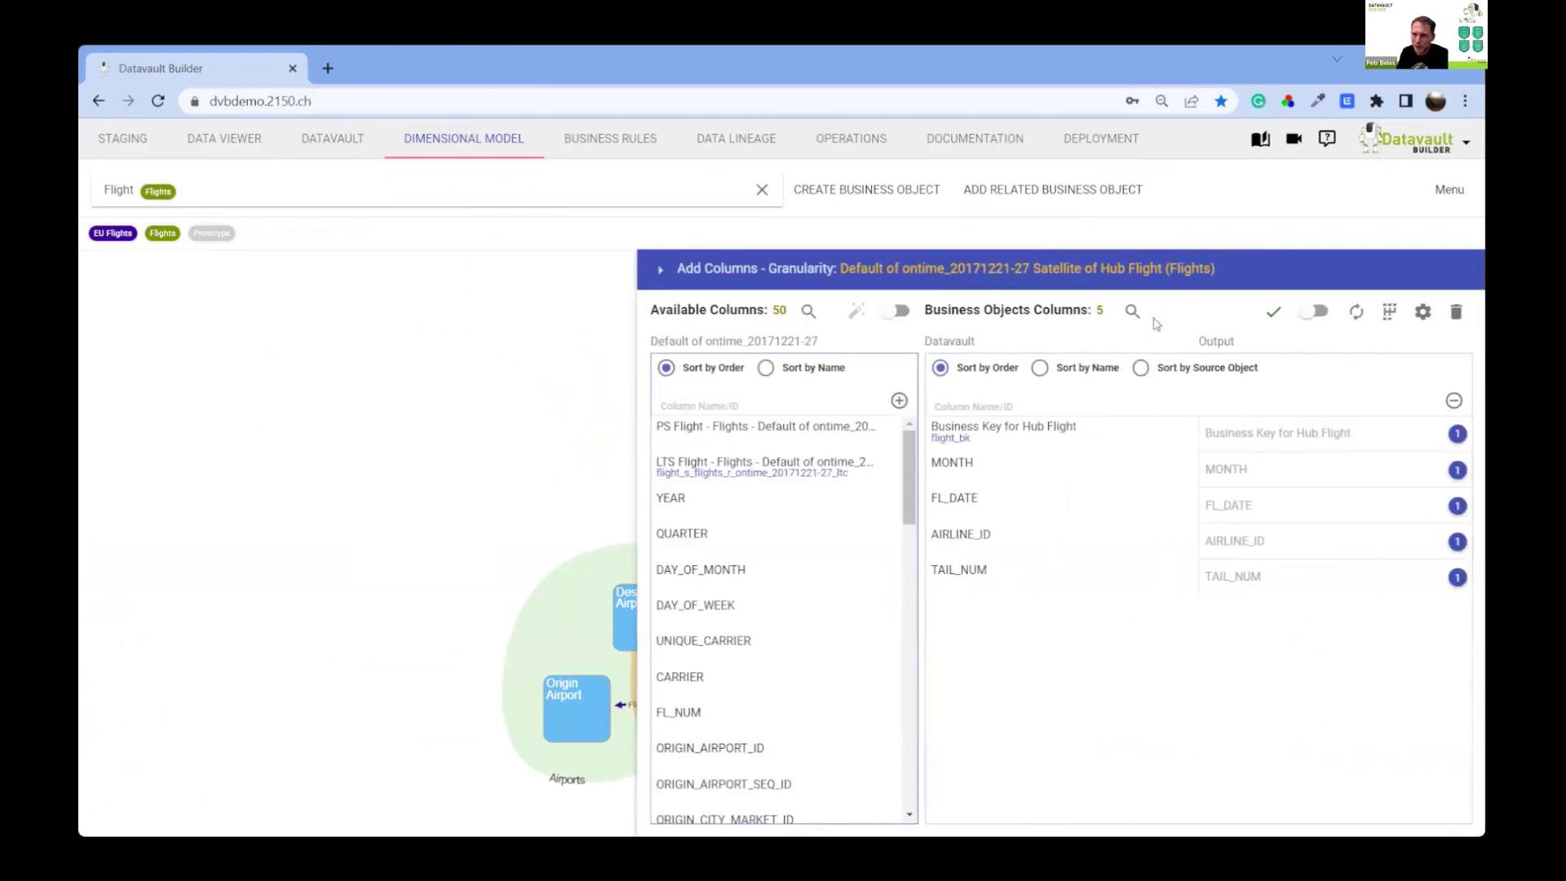
{"action": "left_click", "coordinate": [1133, 310]}
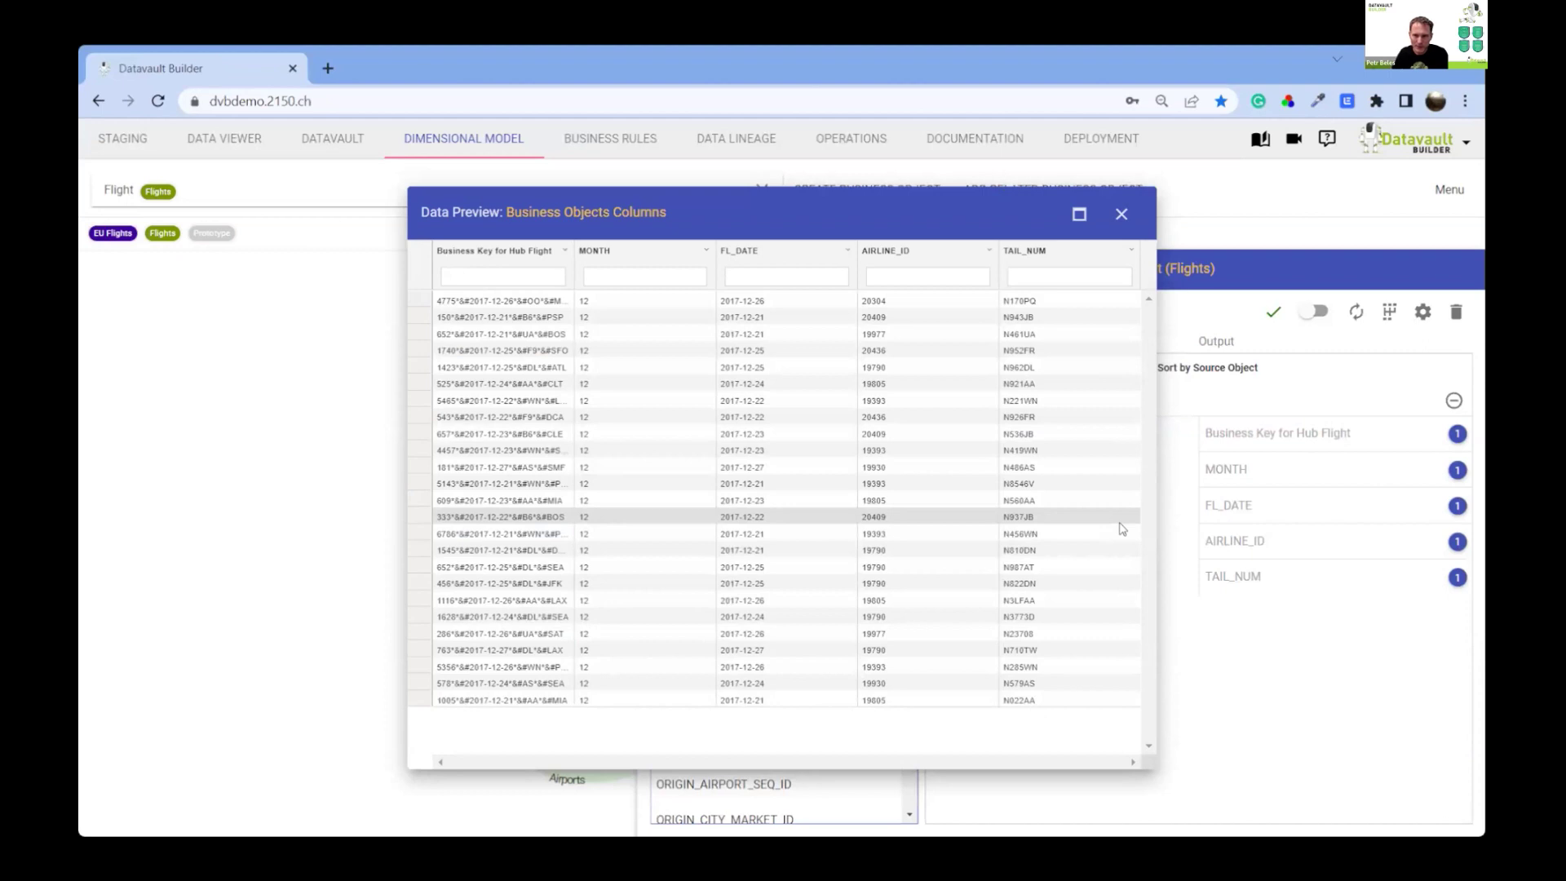
{"action": "left_click", "coordinate": [1133, 227]}
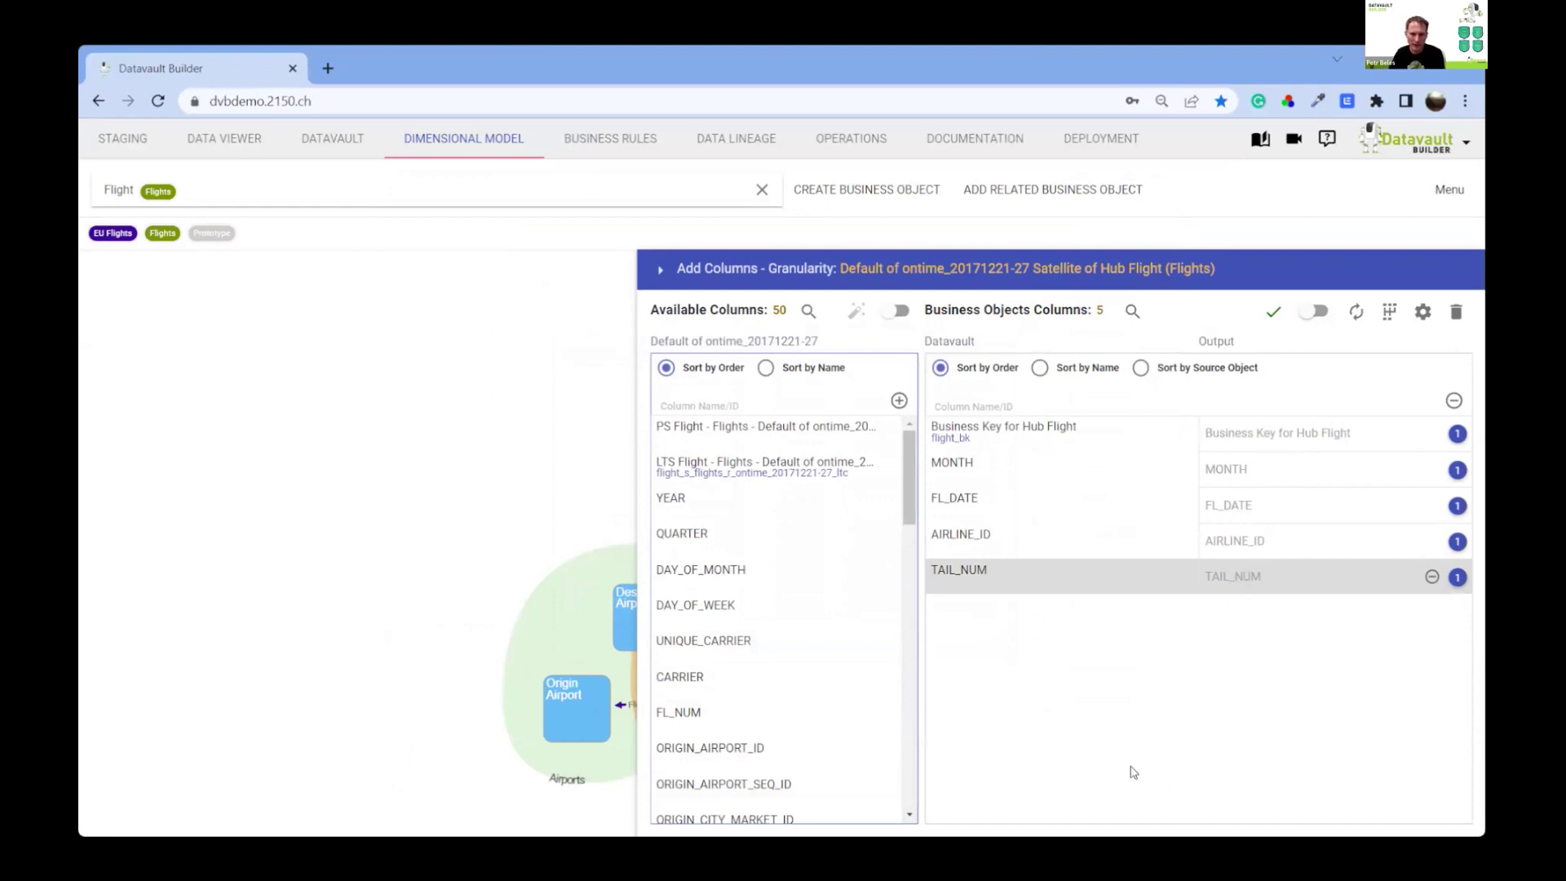
{"action": "left_click", "coordinate": [662, 271]}
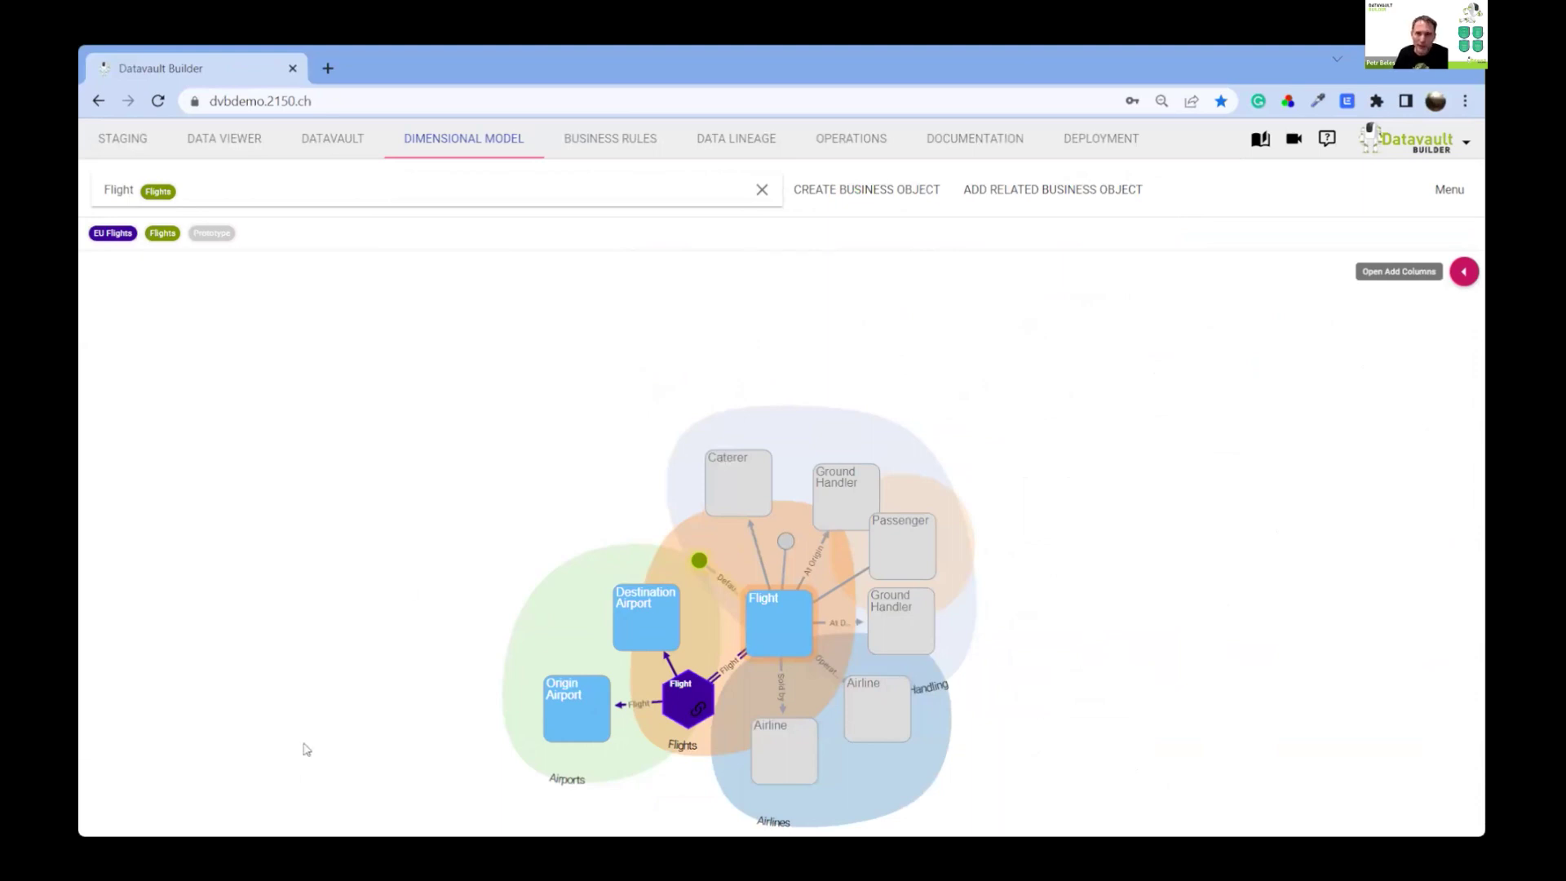
Review the data lineage from sources to access layer and the Unaltered default business ruleset of the Flight object
{"action": "left_click", "coordinate": [722, 140]}
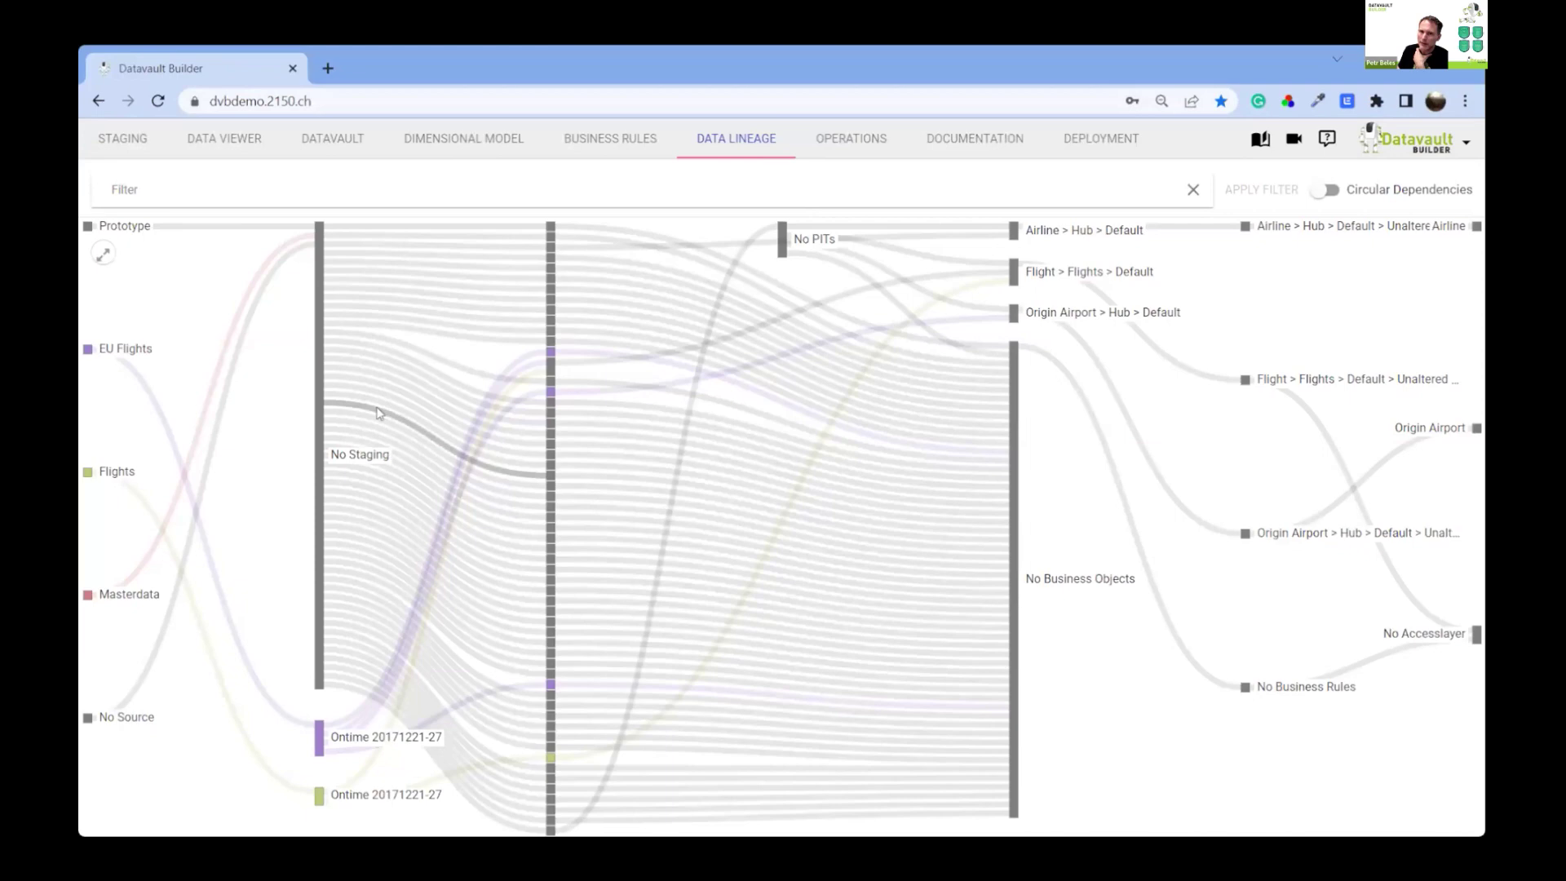
{"action": "left_click", "coordinate": [325, 154]}
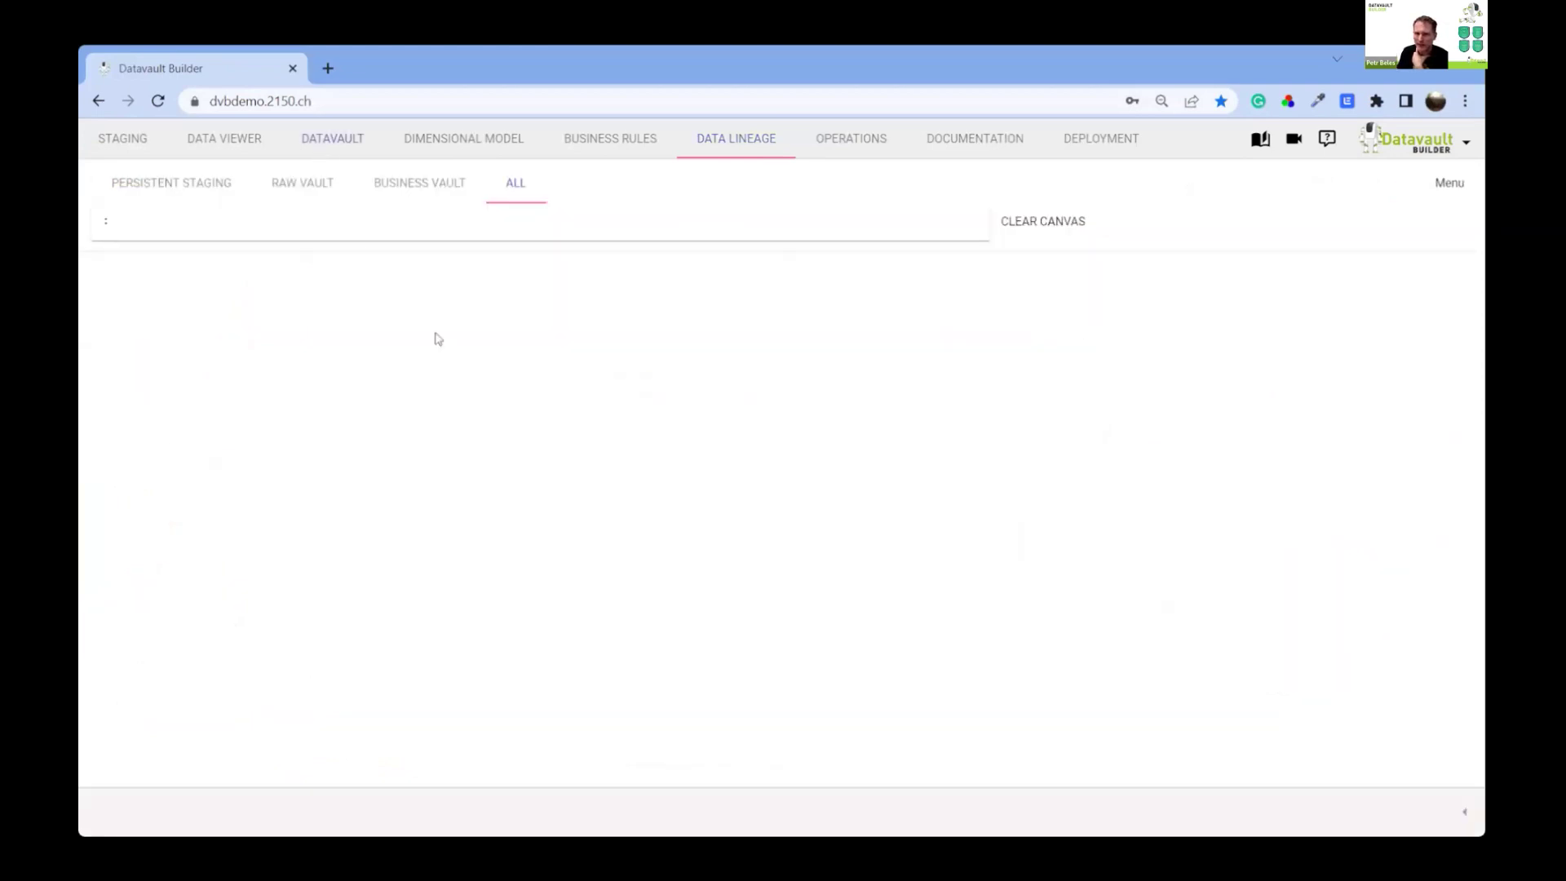
{"action": "left_click", "coordinate": [463, 139]}
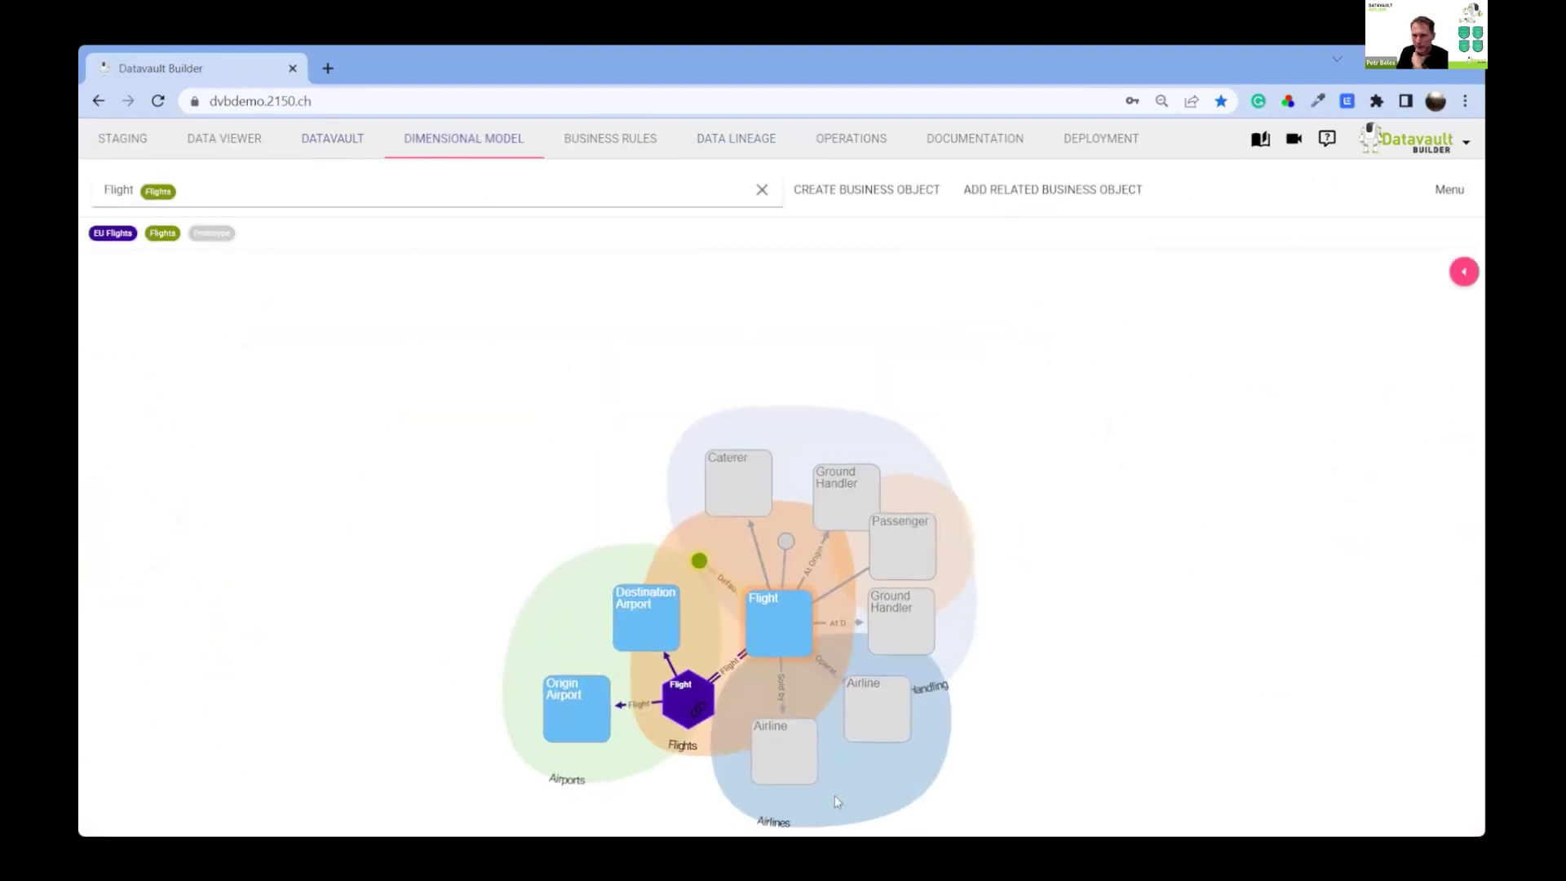
{"action": "left_click", "coordinate": [611, 147]}
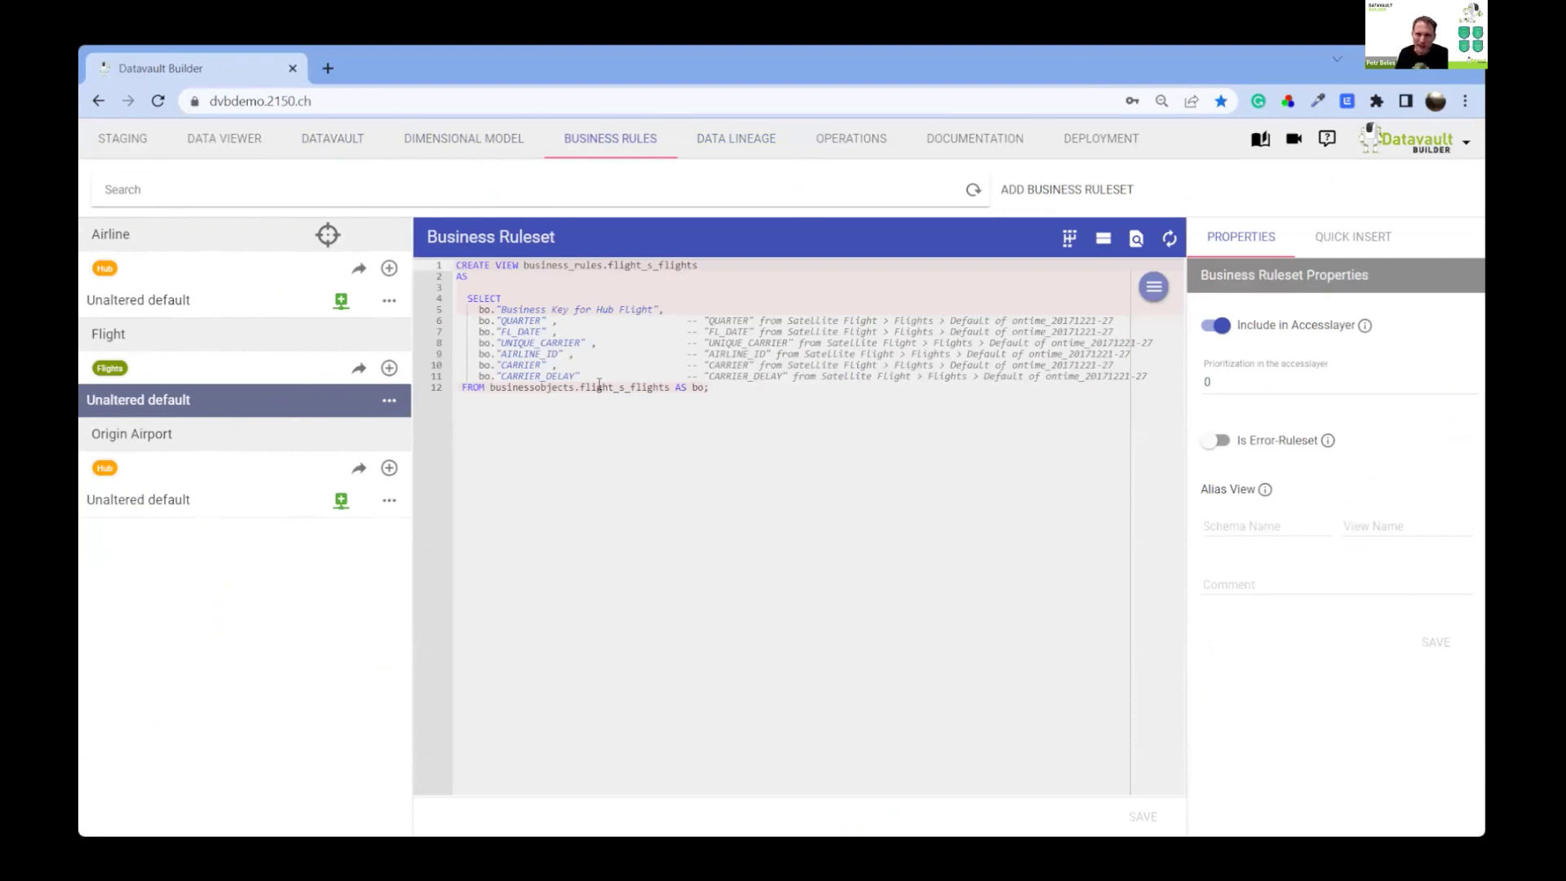
{"action": "left_click", "coordinate": [446, 145]}
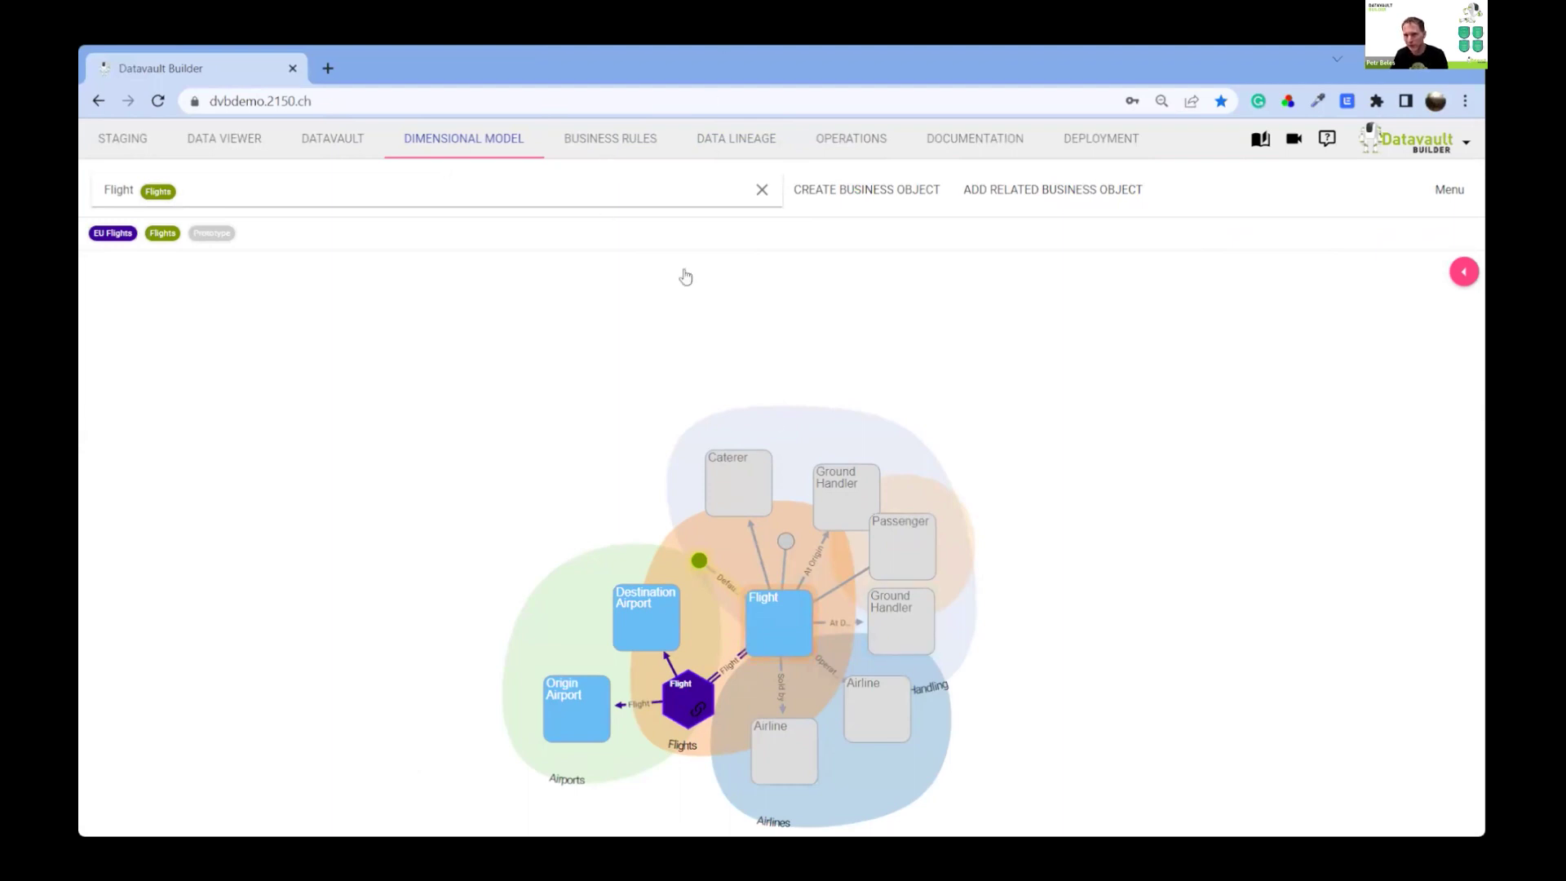
{"action": "left_click", "coordinate": [610, 141]}
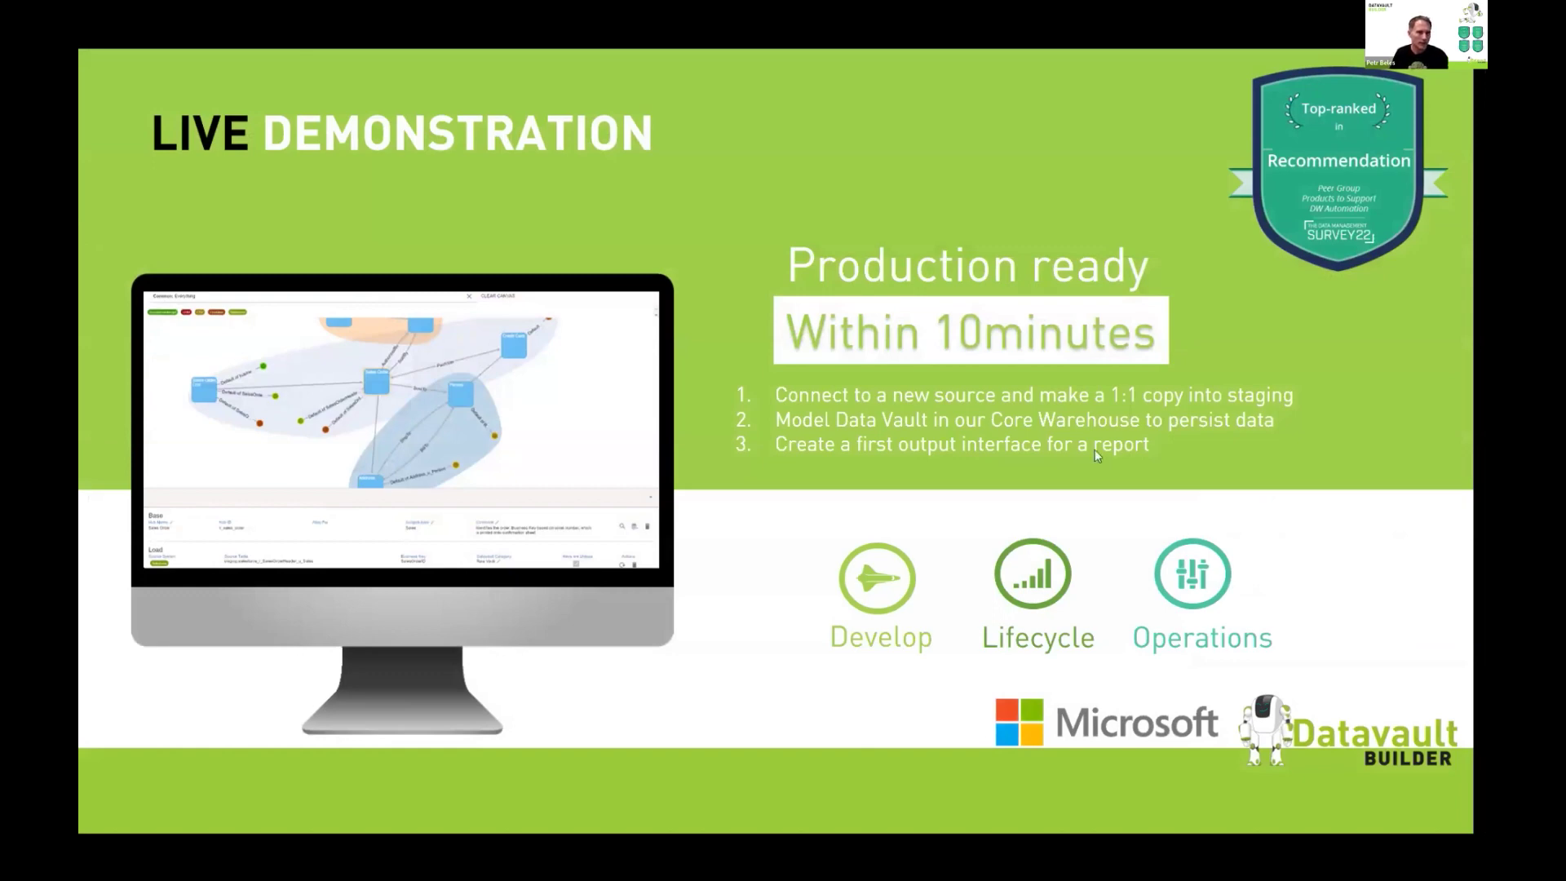
{"action": "key", "text": "Right"}
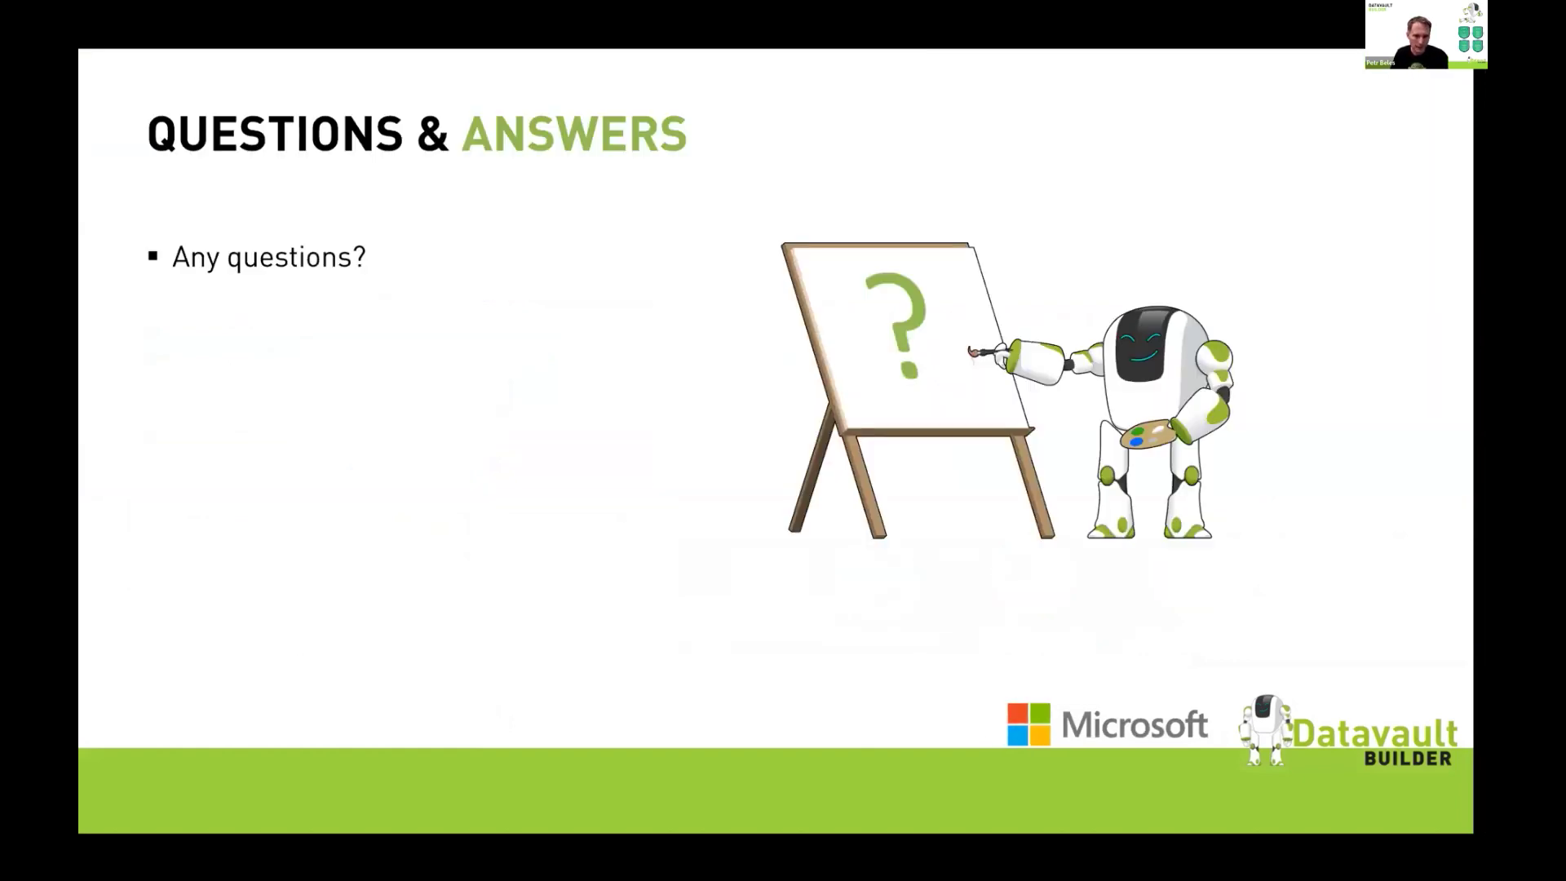